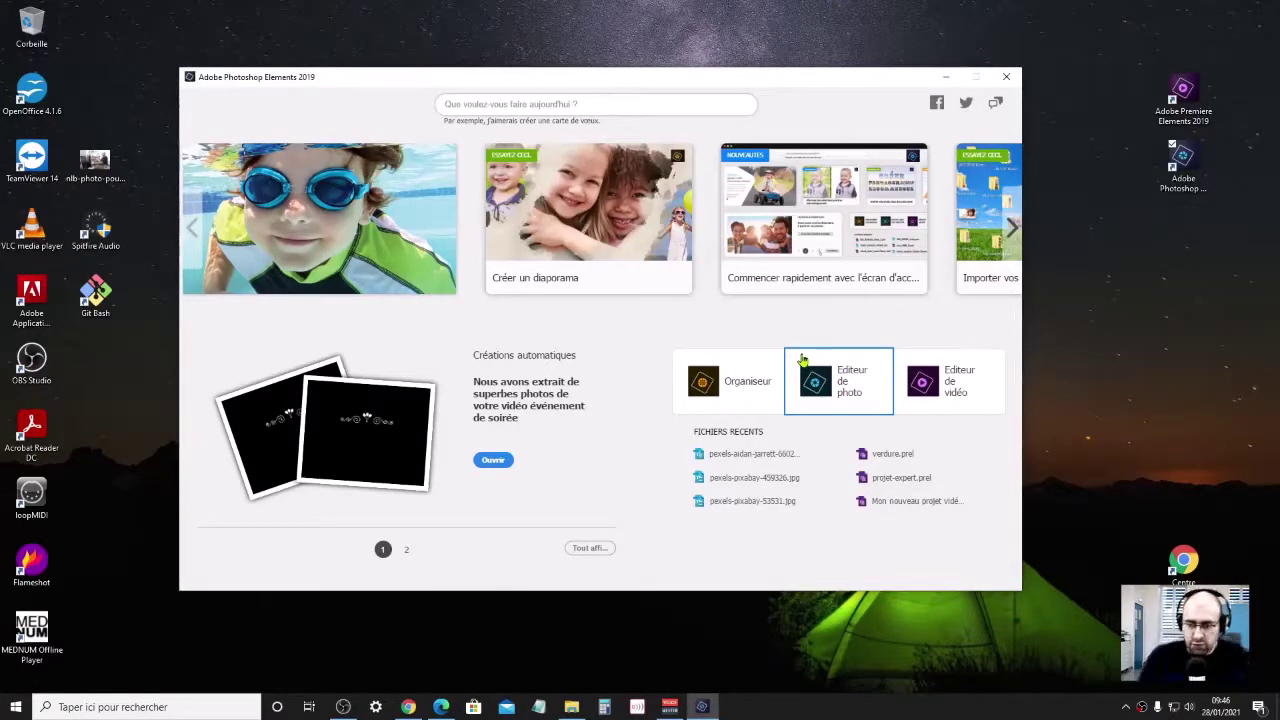
Launch the Editeur de photo from the welcome screen in Expert mode
{"action": "left_click", "coordinate": [830, 390]}
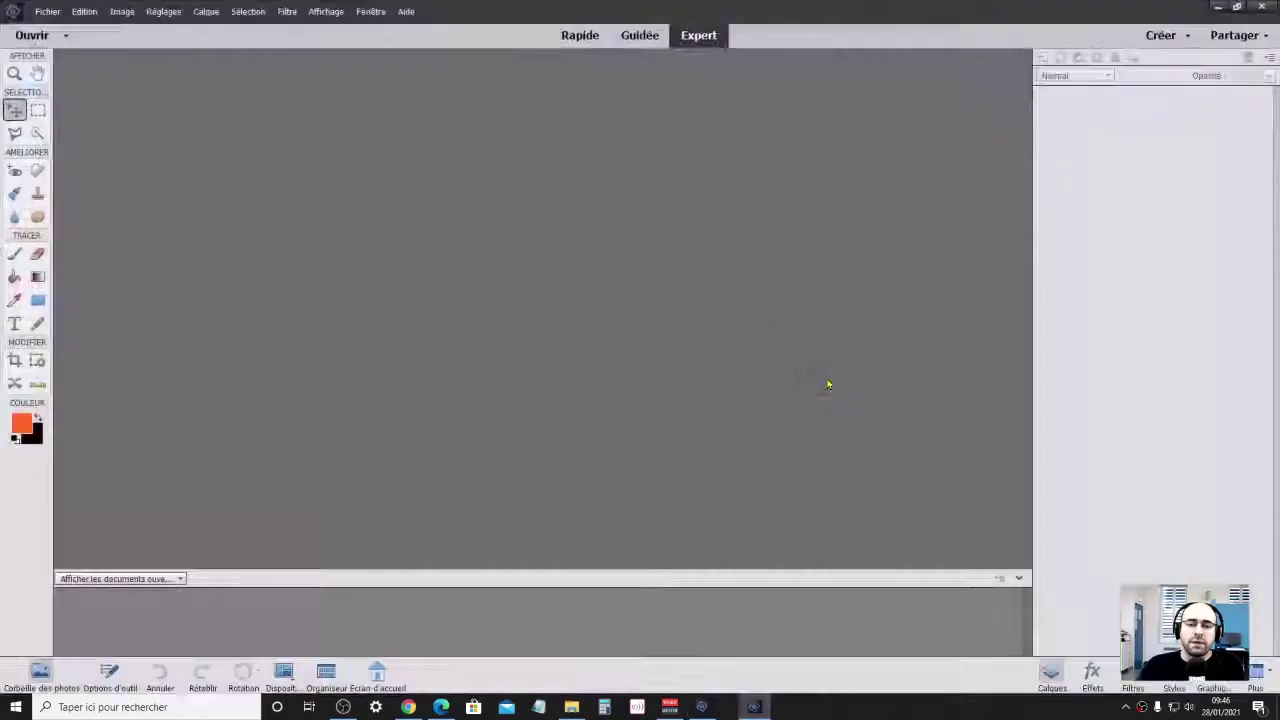
Create a blank white A5 document (148 × 210 mm, 300 ppi) named 'dégradé dans du texte'
{"action": "left_click", "coordinate": [45, 12]}
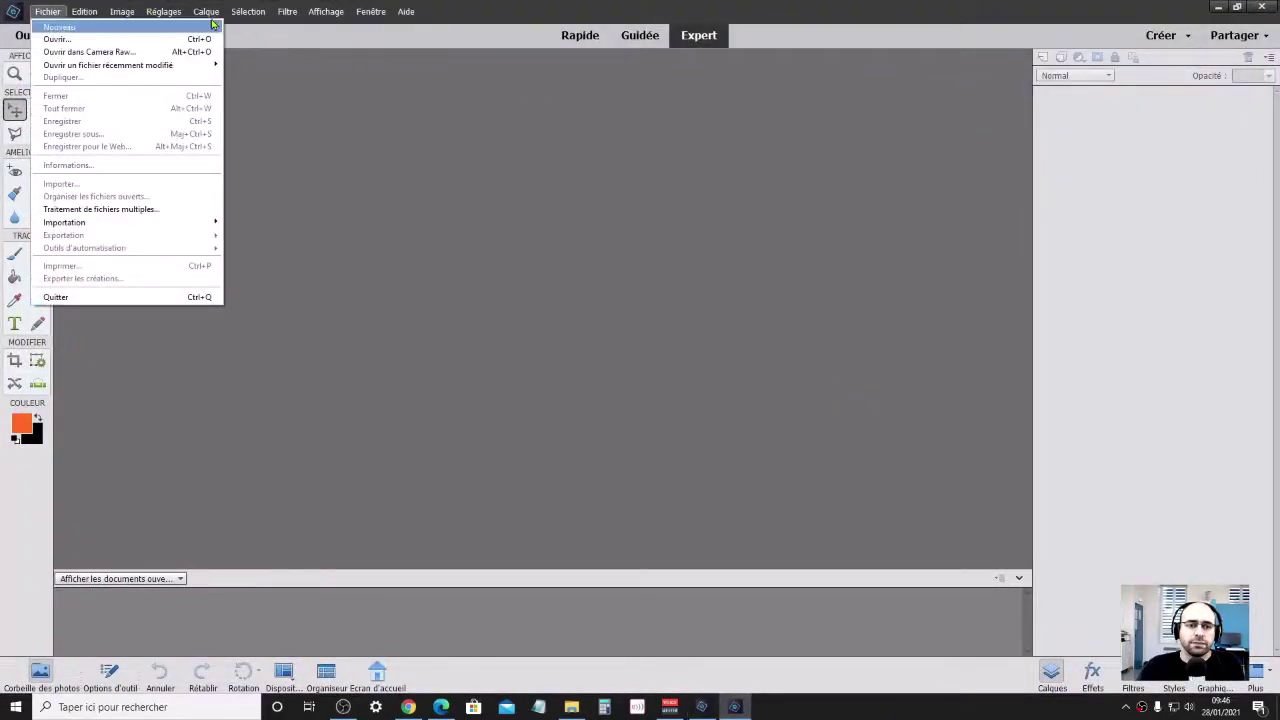
{"action": "mouse_move", "coordinate": [60, 27]}
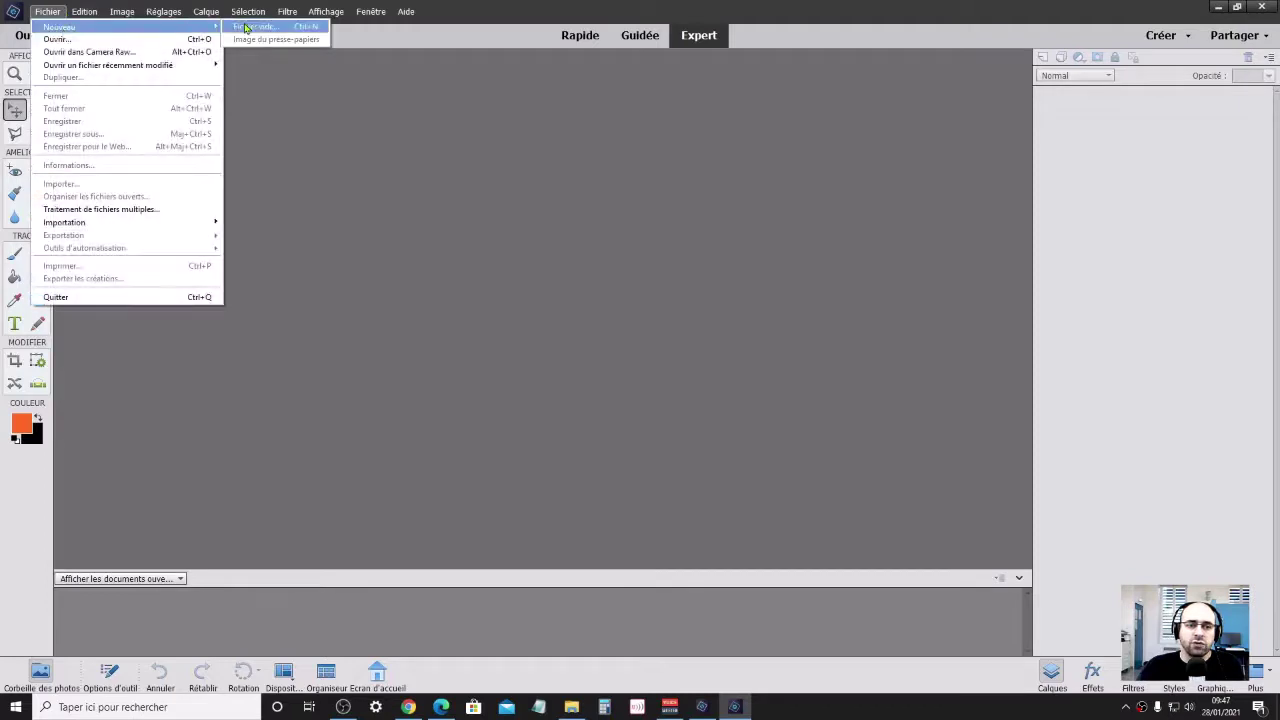
{"action": "left_click", "coordinate": [250, 27]}
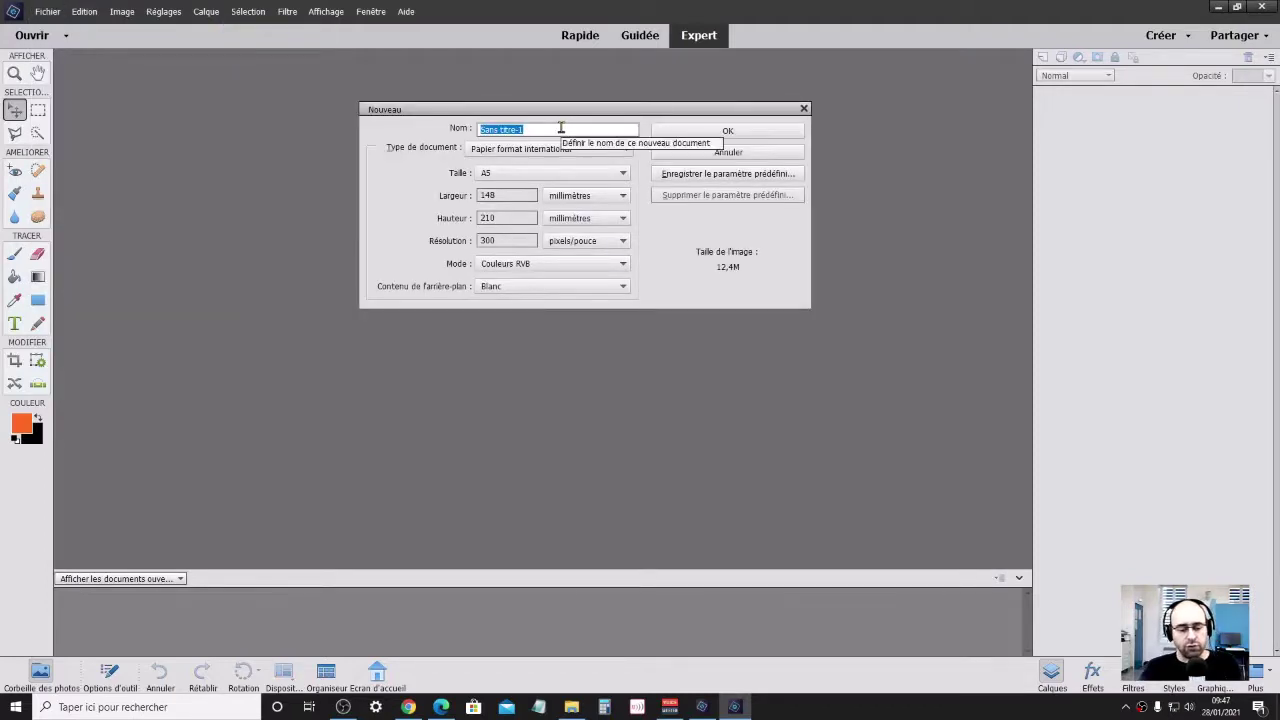
{"action": "type", "text": "t"}
{"action": "key", "text": "BackSpace"}
{"action": "type", "text": "c"}
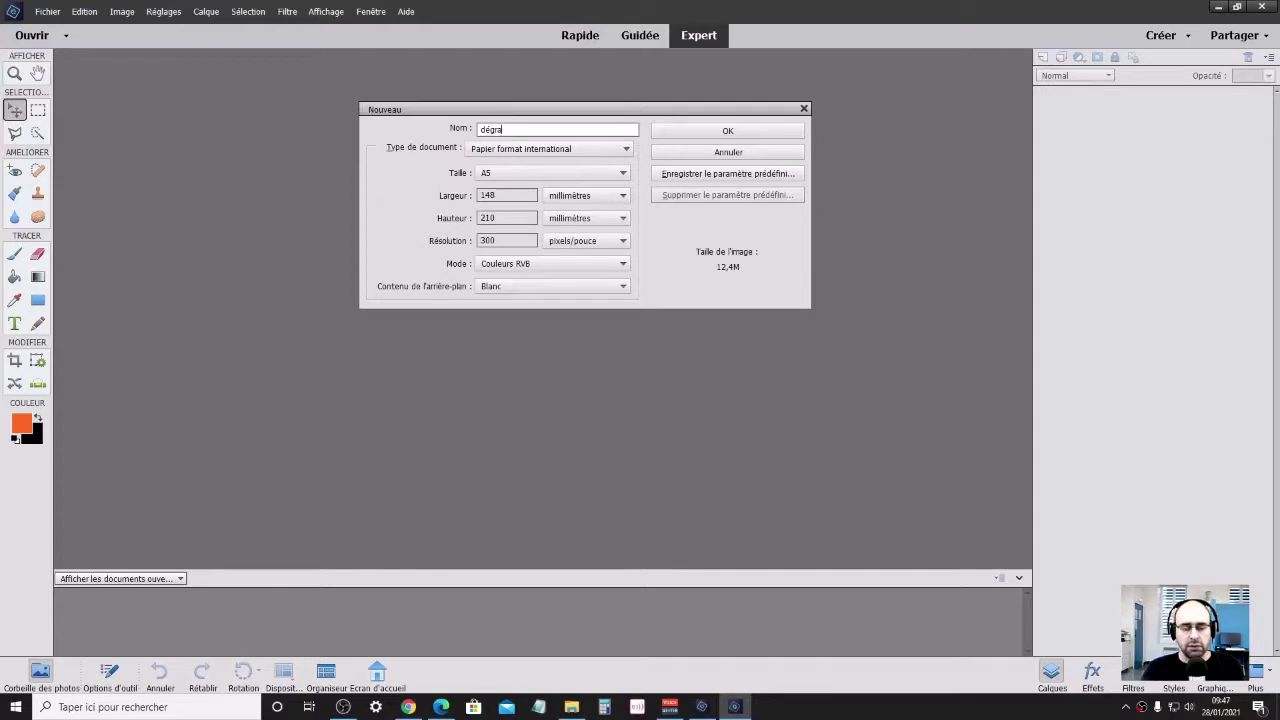
{"action": "type", "text": "ns d"}
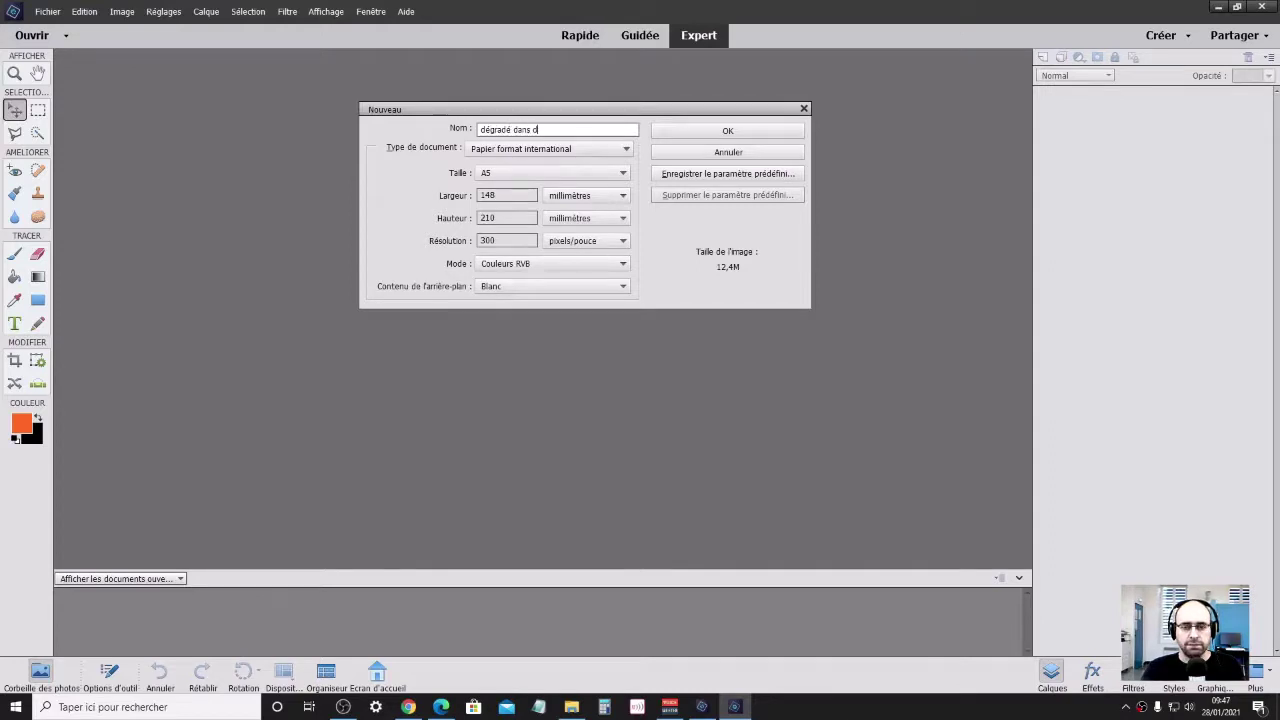
{"action": "type", "text": "texte"}
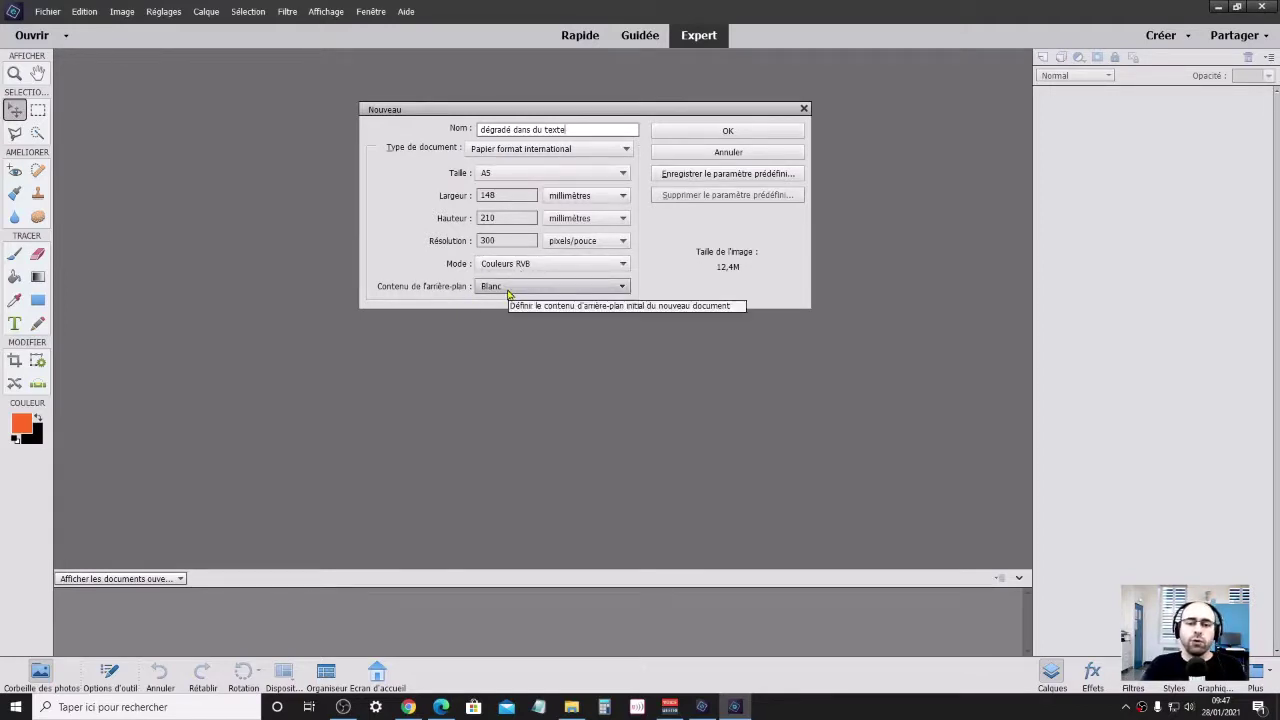
{"action": "left_click", "coordinate": [703, 133]}
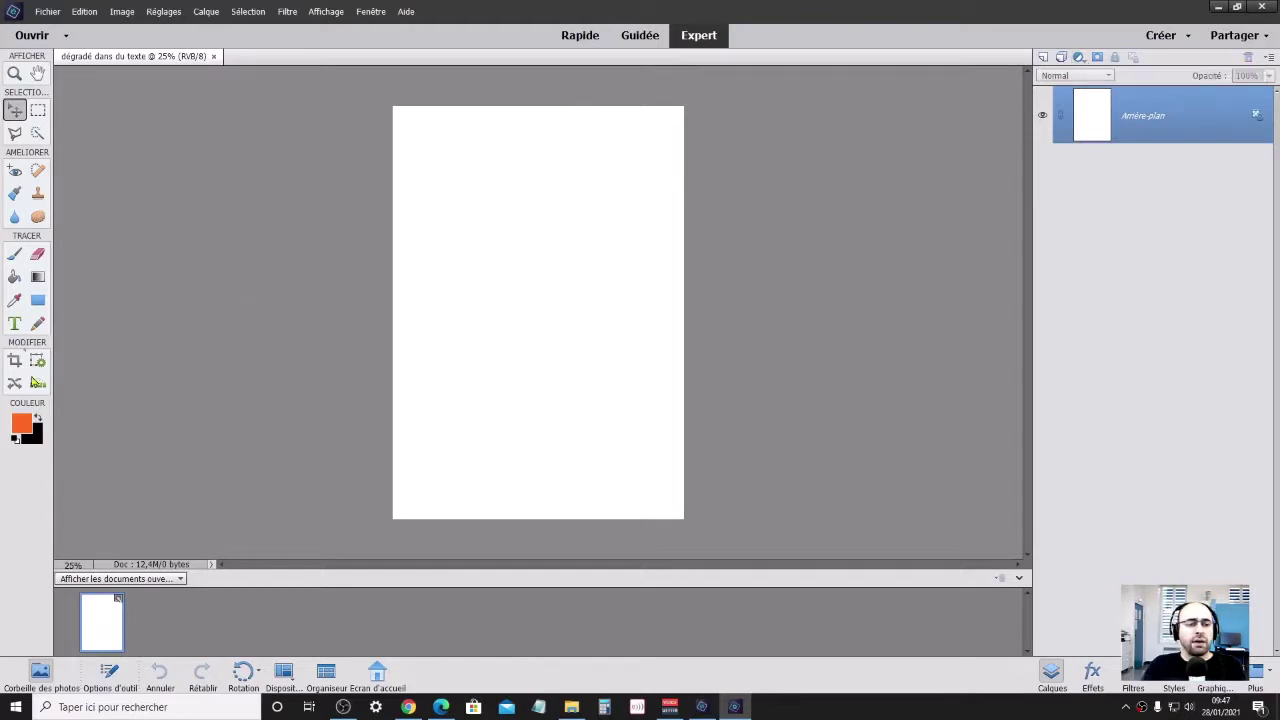
Type 'arc-en-ciel' in orange bold 72 pt and move it to the page's upper centre
{"action": "left_click", "coordinate": [14, 325]}
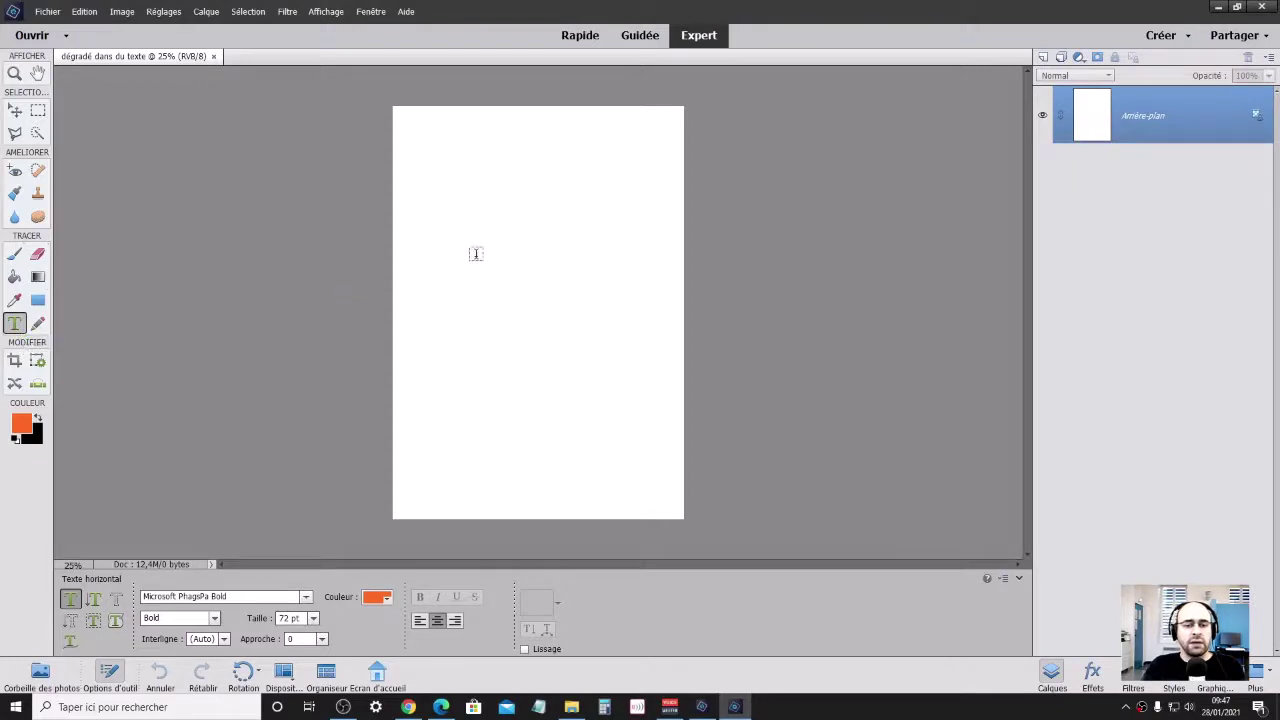
{"action": "left_click", "coordinate": [476, 255]}
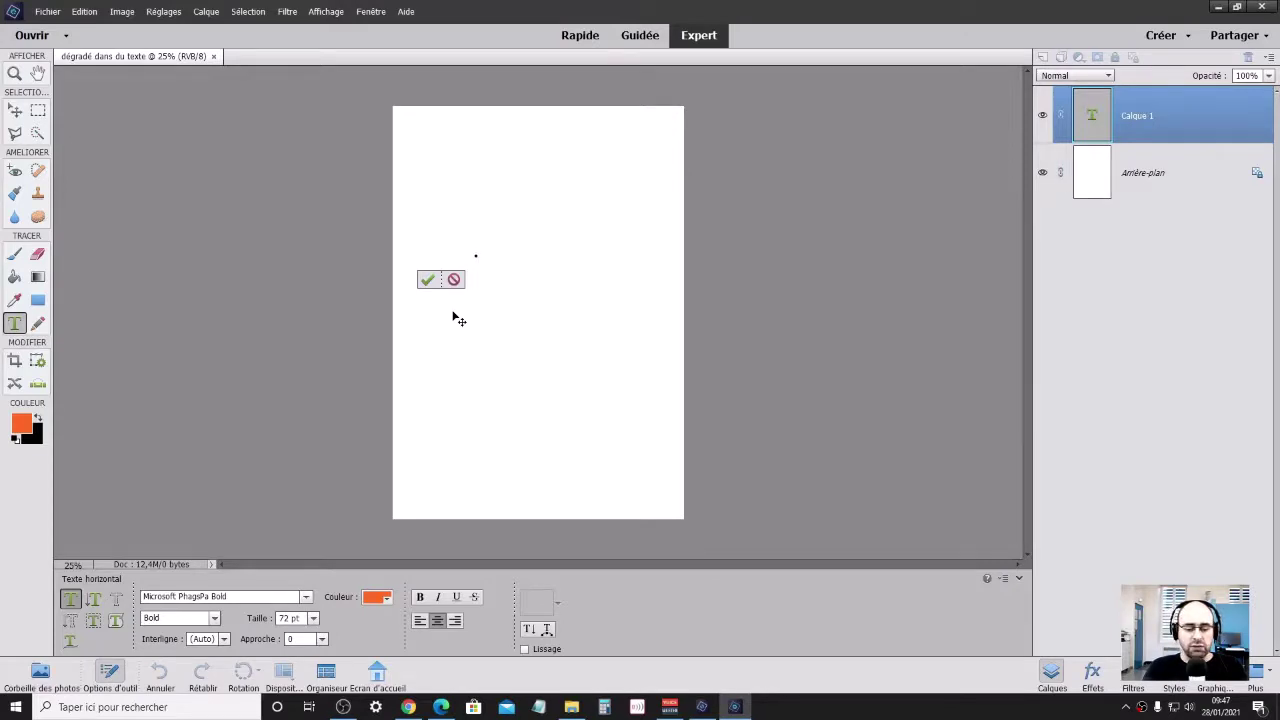
{"action": "type", "text": "arc-"}
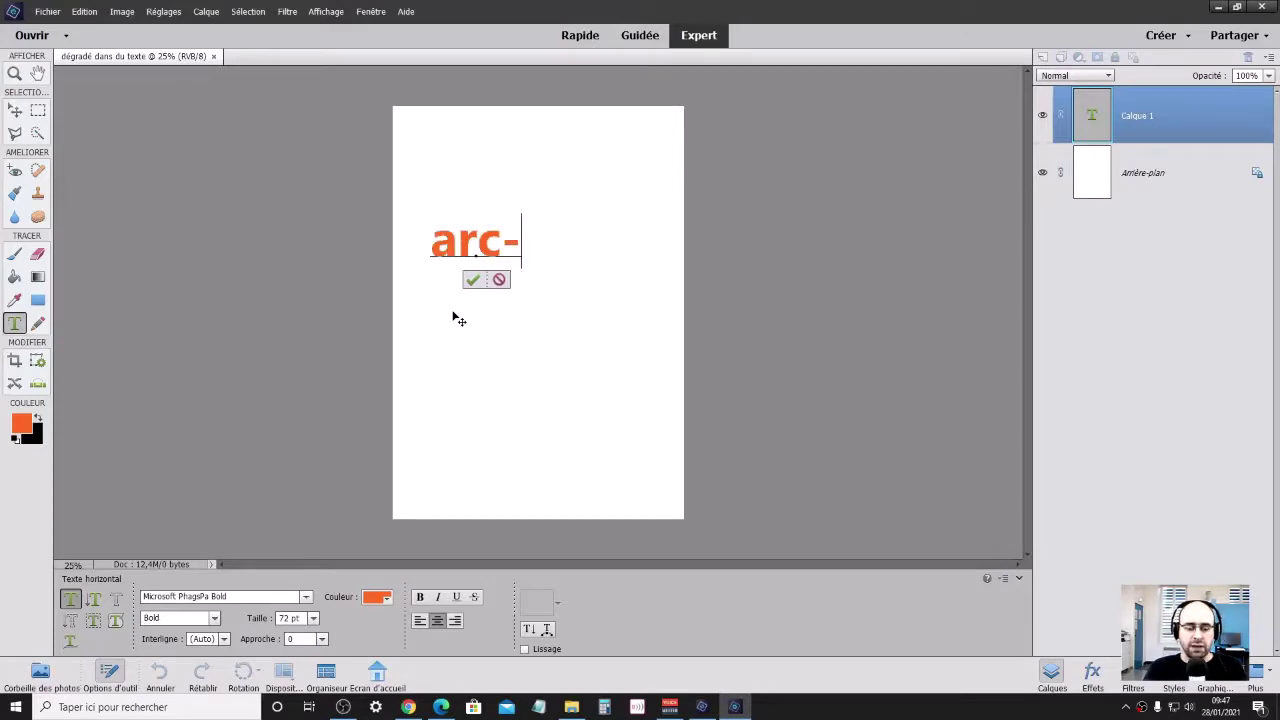
{"action": "type", "text": "en-cie"}
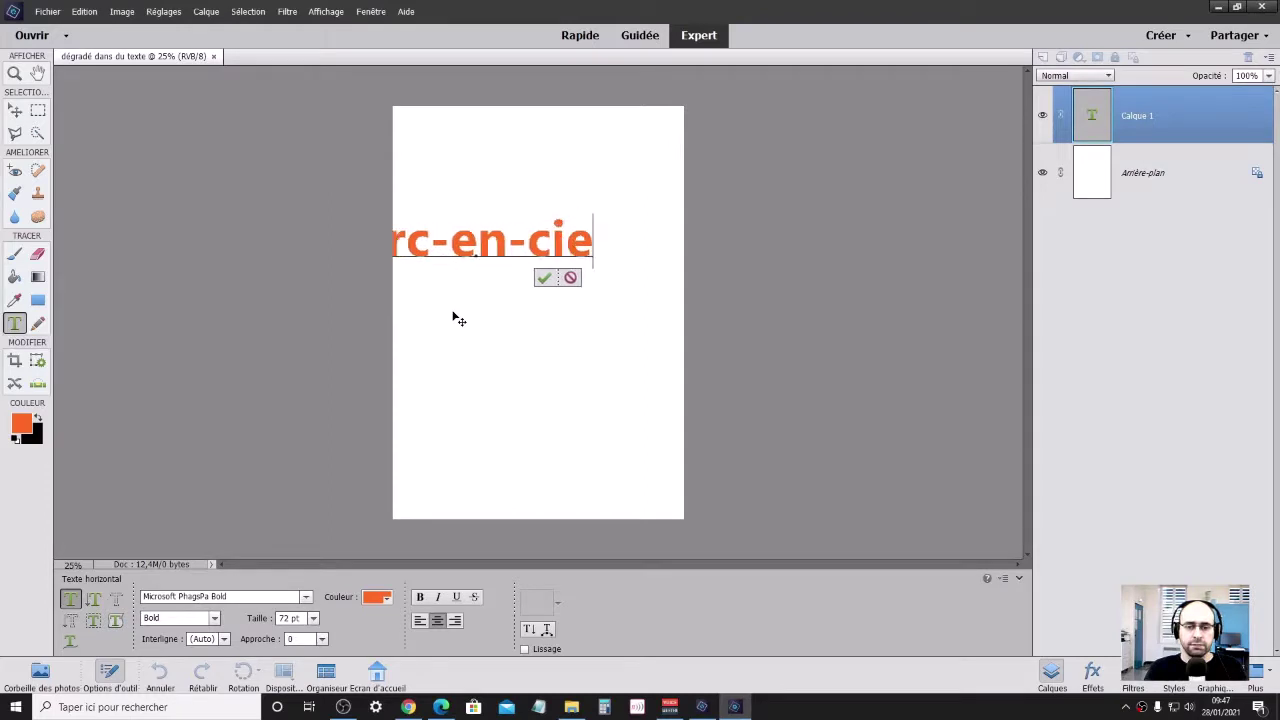
{"action": "type", "text": "l"}
{"action": "left_click", "coordinate": [549, 279]}
{"action": "key", "text": "v"}
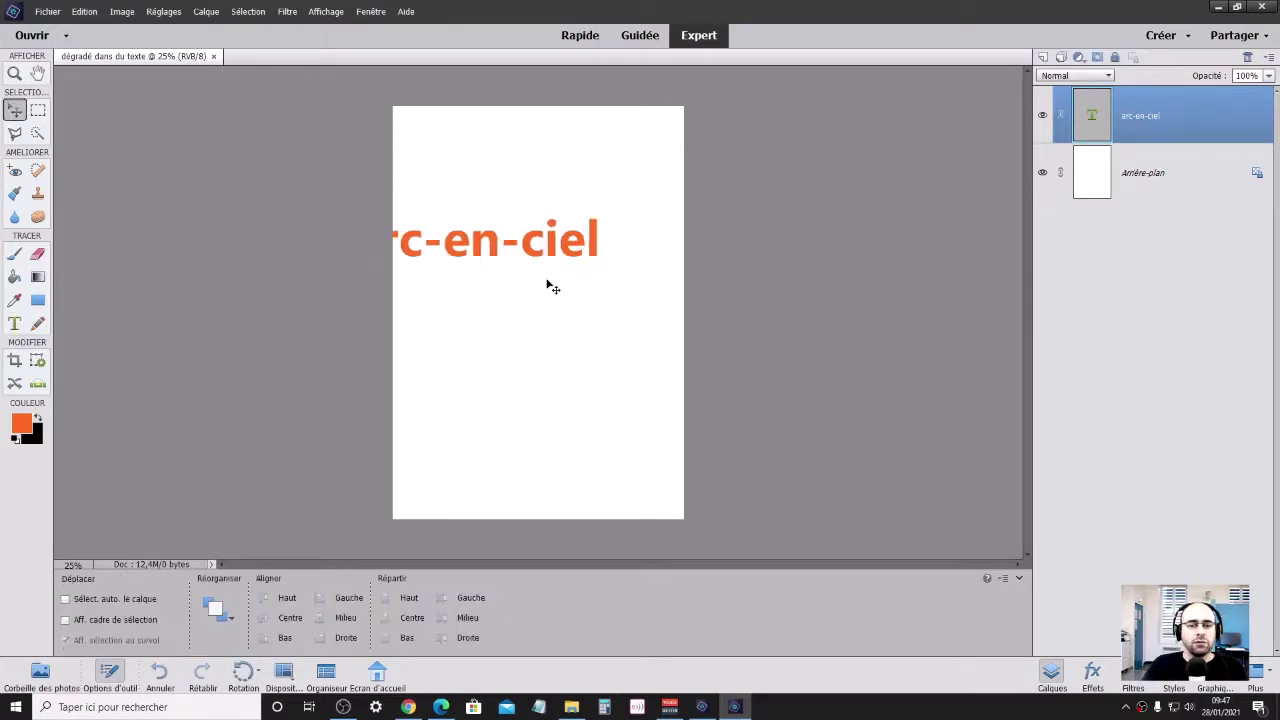
{"action": "mouse_move", "coordinate": [540, 262]}
{"action": "left_mouse_down"}
{"action": "mouse_move", "coordinate": [612, 261]}
{"action": "mouse_move", "coordinate": [594, 256]}
{"action": "left_mouse_up"}
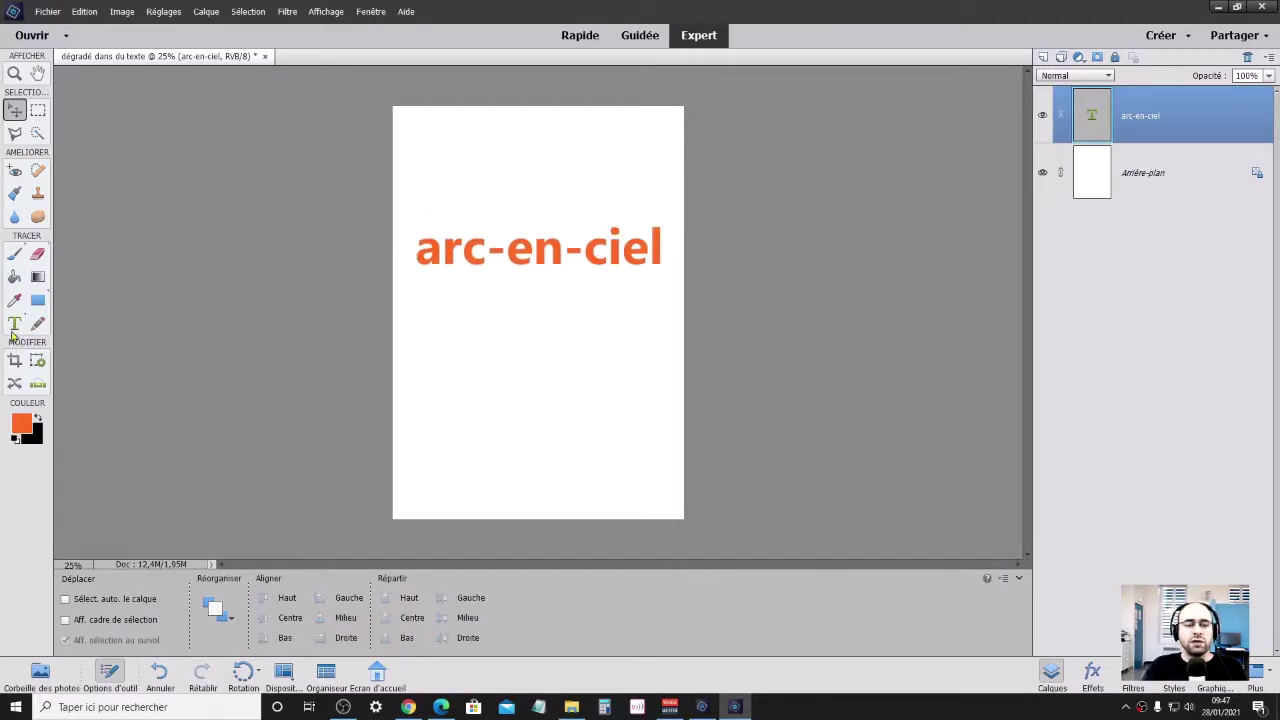
Change the word's font to Minion Pro Bold Cond Italic
{"action": "left_click", "coordinate": [14, 326]}
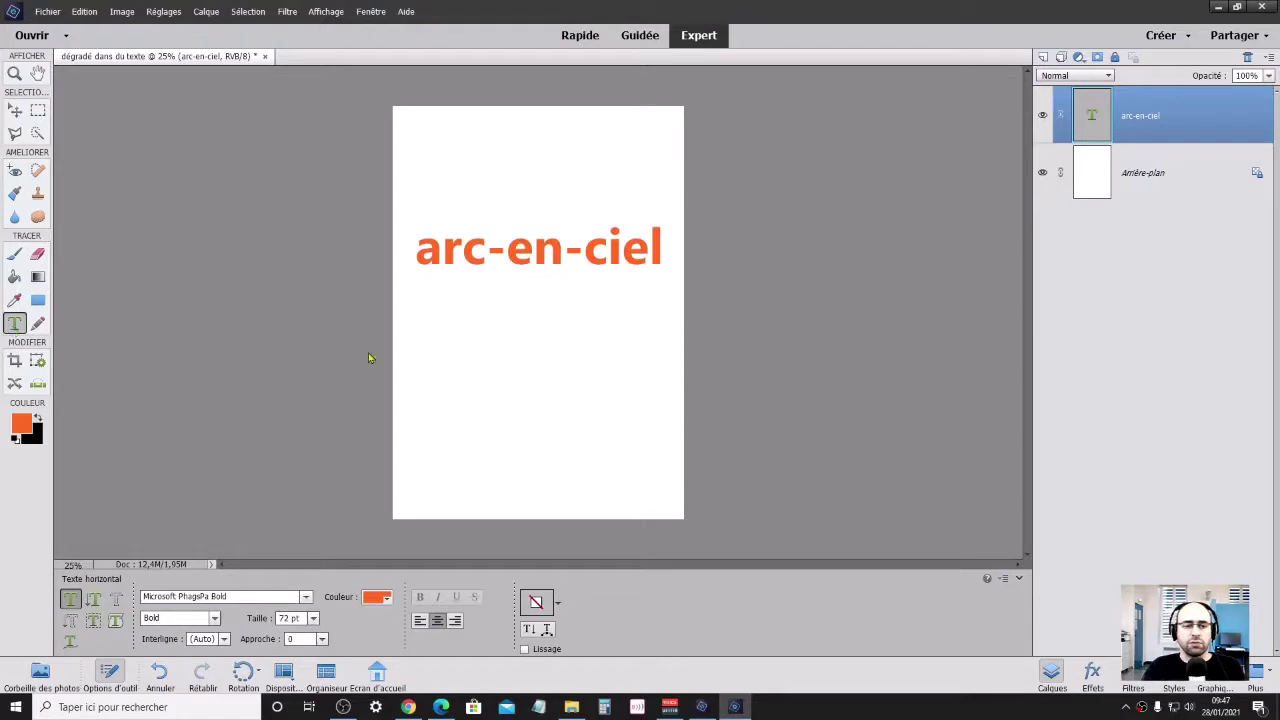
{"action": "left_click", "coordinate": [306, 600]}
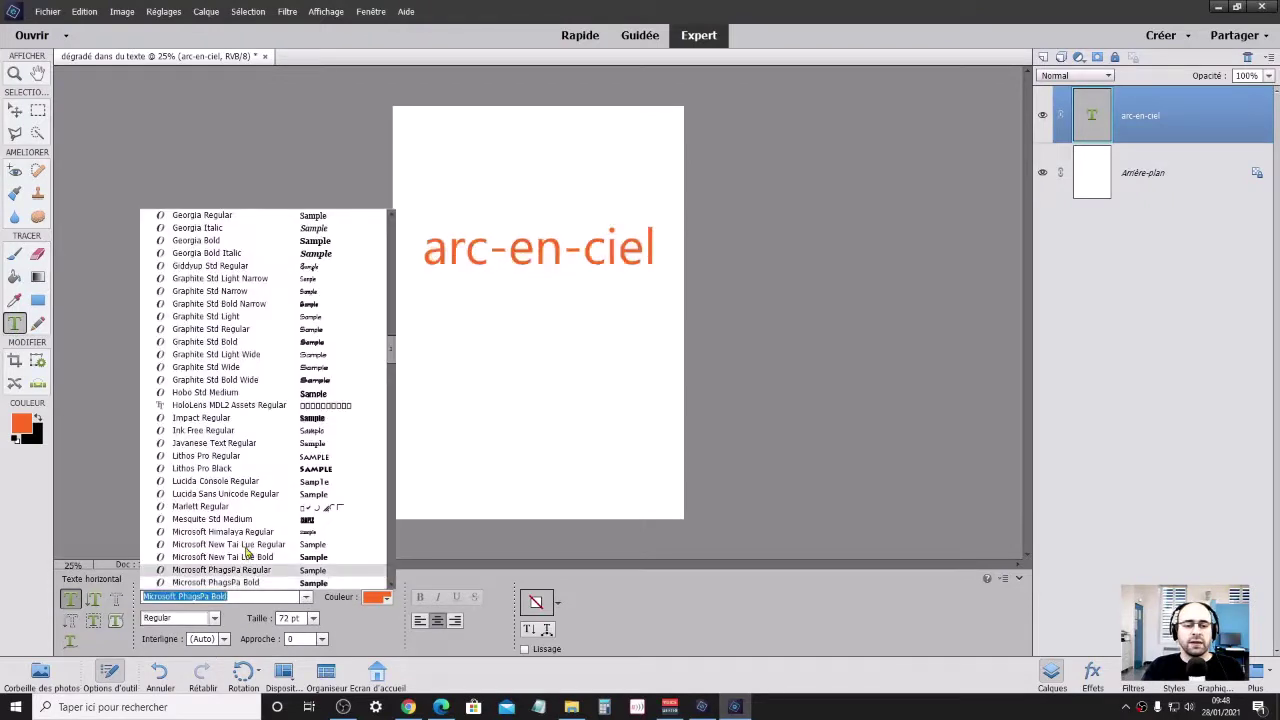
{"action": "left_click", "coordinate": [246, 543]}
{"action": "left_click", "coordinate": [309, 598]}
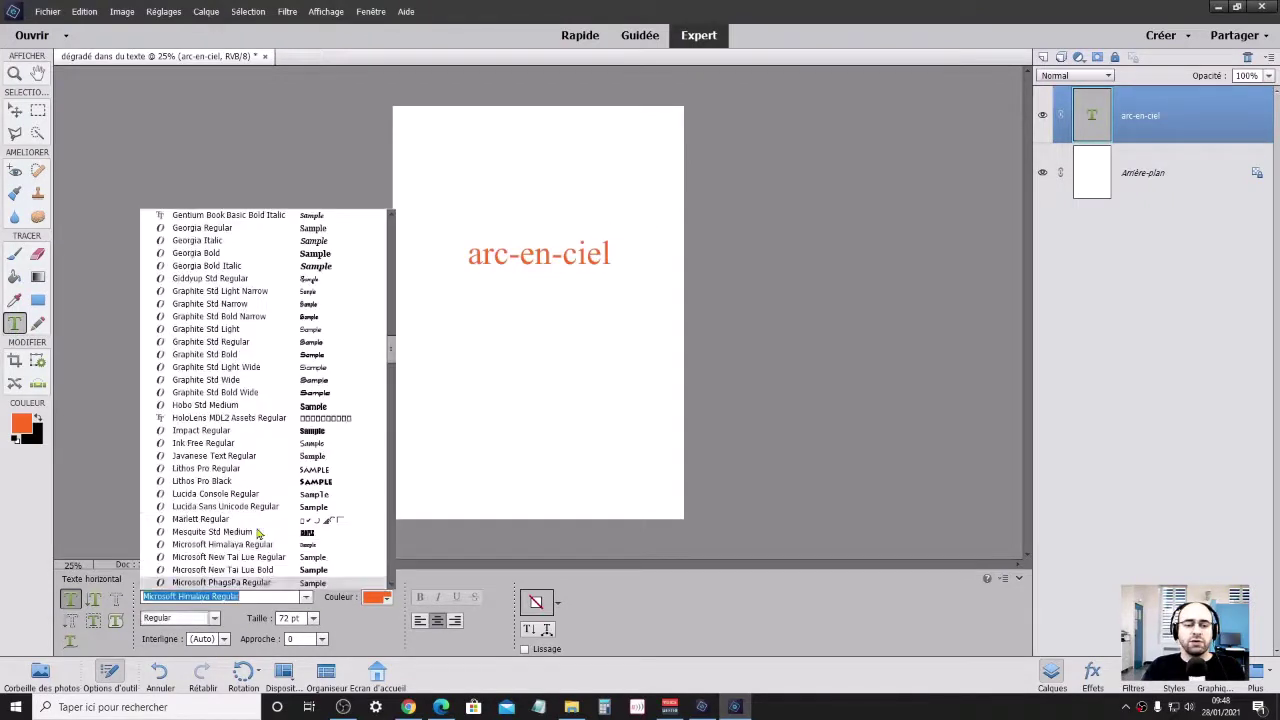
{"action": "scroll", "coordinate": [250, 448], "scroll_direction": "down", "scroll_amount": 2}
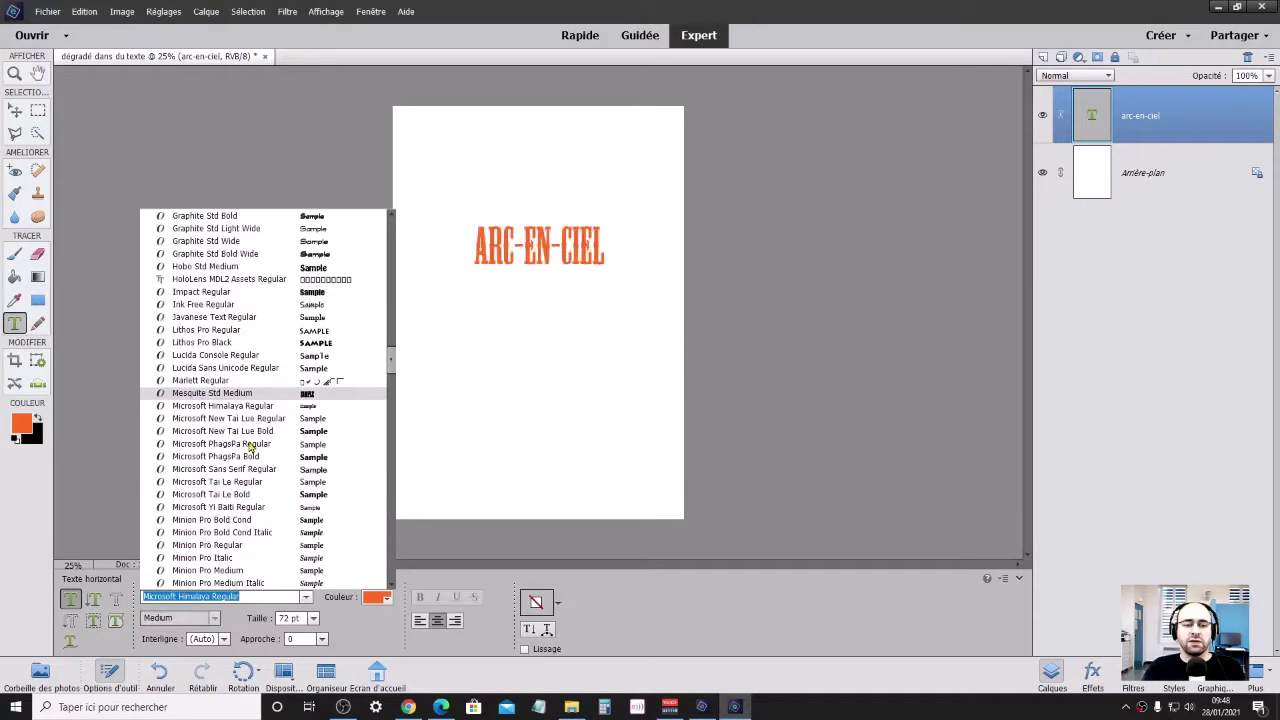
{"action": "scroll", "coordinate": [248, 450], "scroll_direction": "down", "scroll_amount": 3}
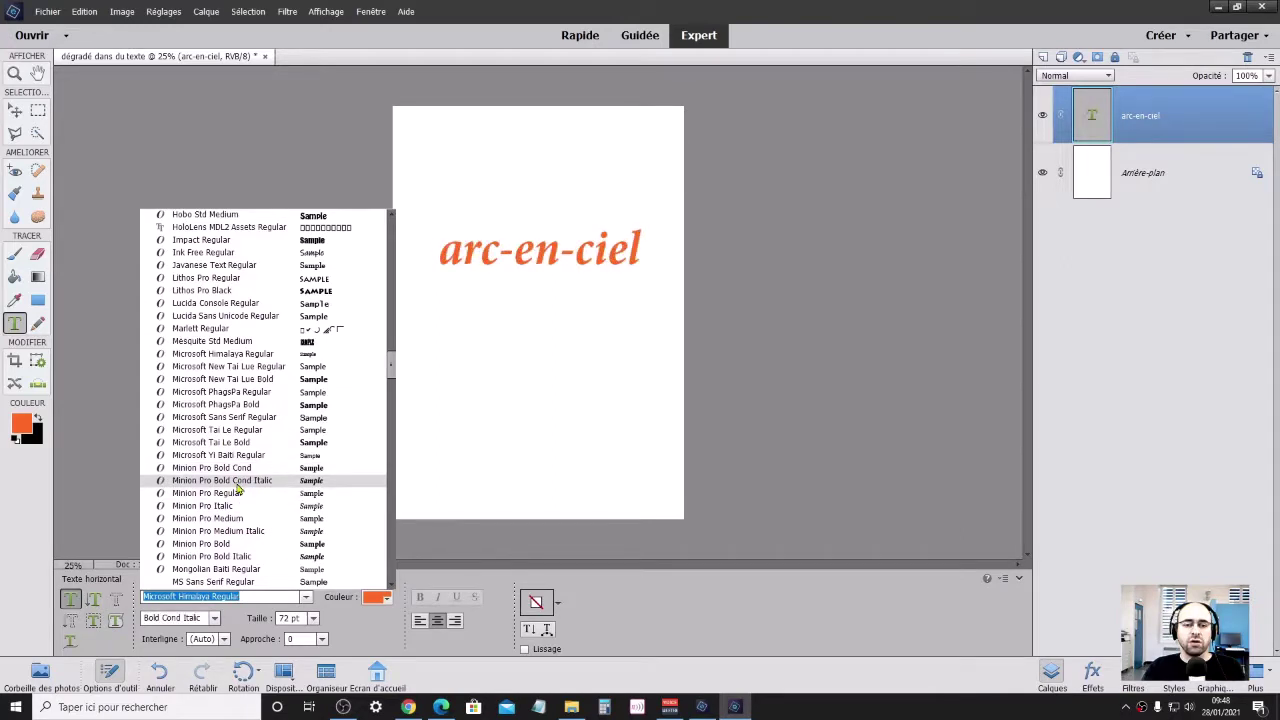
{"action": "left_click", "coordinate": [238, 482]}
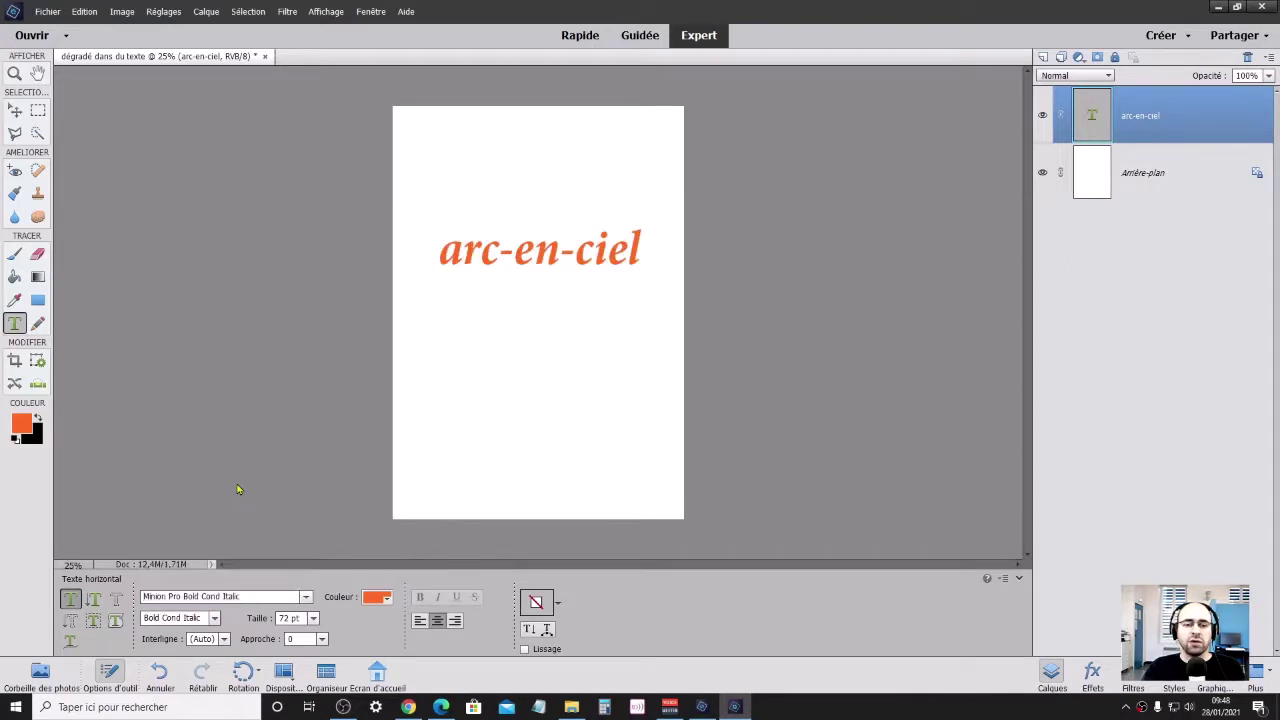
Try a 30 pt text size, then undo back to 72 pt
{"action": "left_click", "coordinate": [313, 618]}
{"action": "left_click", "coordinate": [305, 560]}
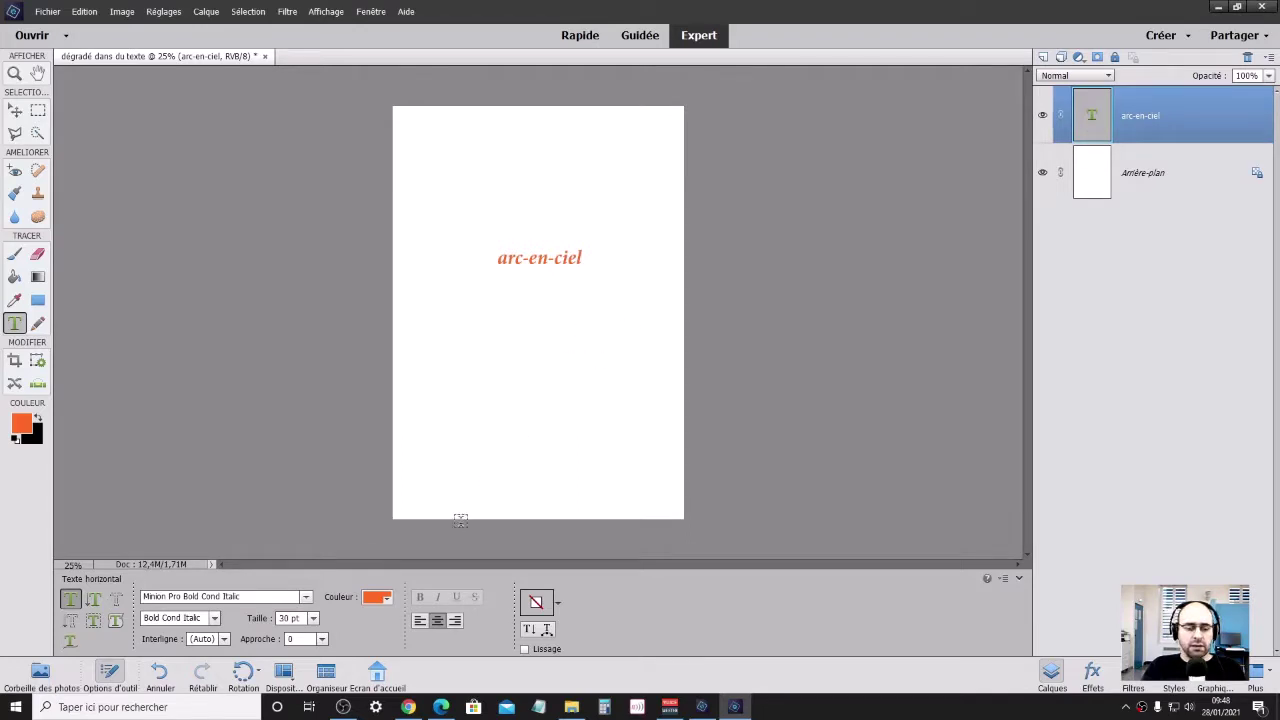
{"action": "key", "text": "ctrl+z"}
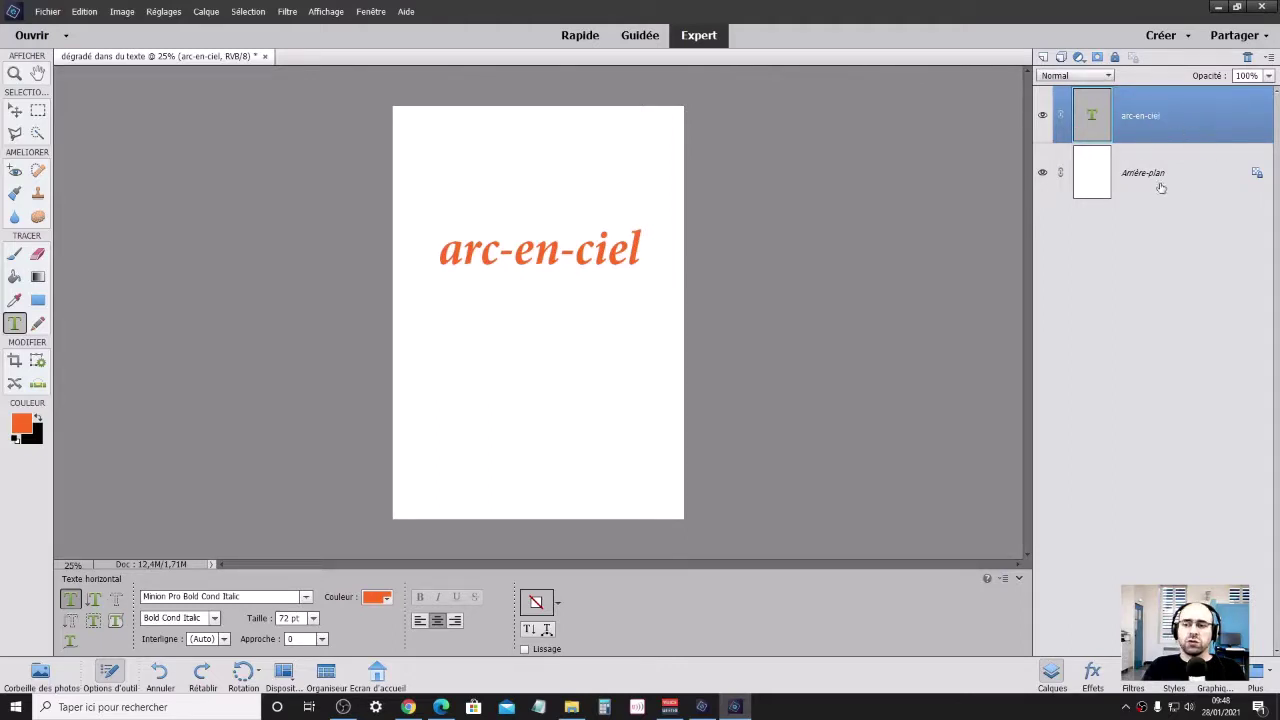
Toggle the Arrière-plan layer's visibility off, on, and off again, leaving it hidden
{"action": "left_click", "coordinate": [1042, 174]}
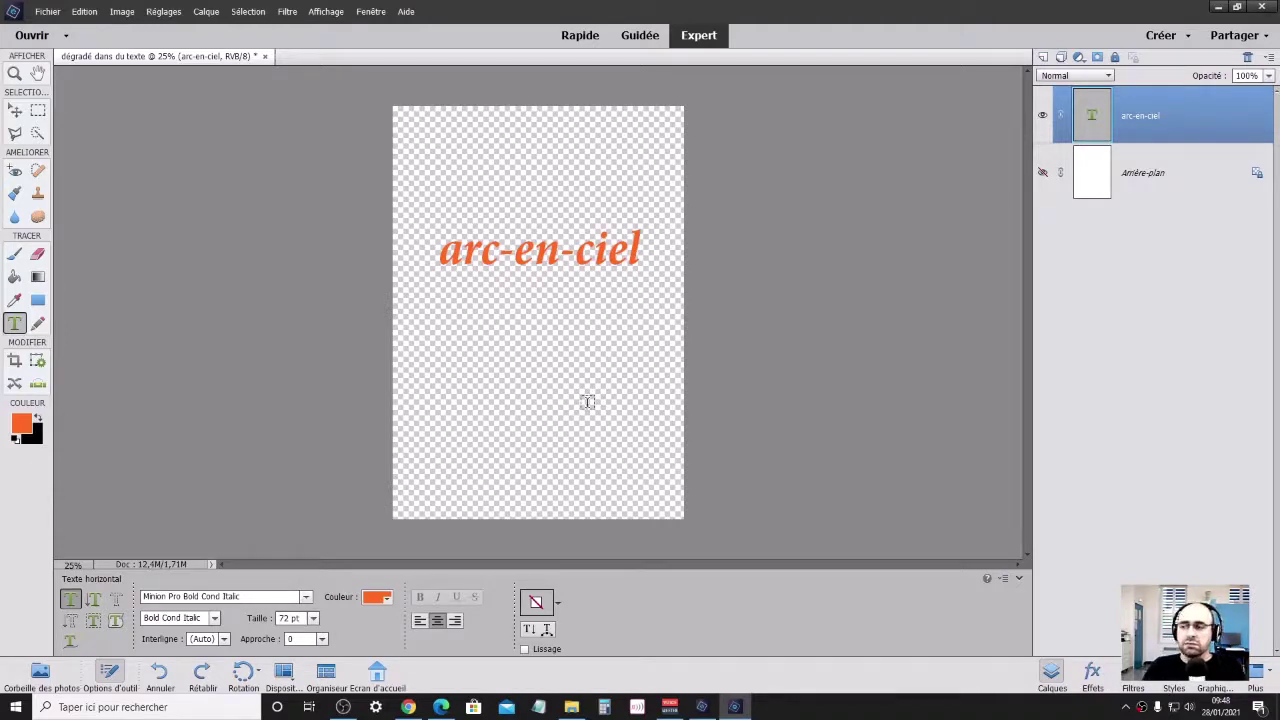
{"action": "left_click", "coordinate": [1042, 172]}
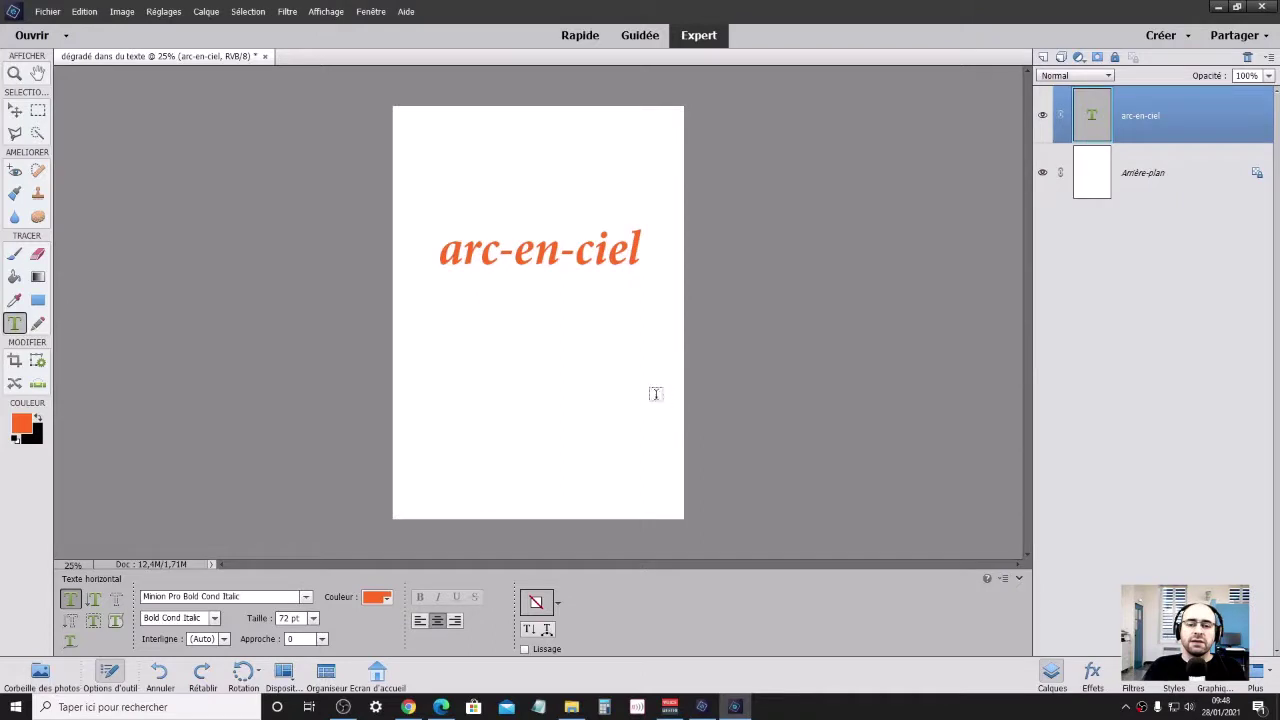
{"action": "left_click", "coordinate": [1042, 173]}
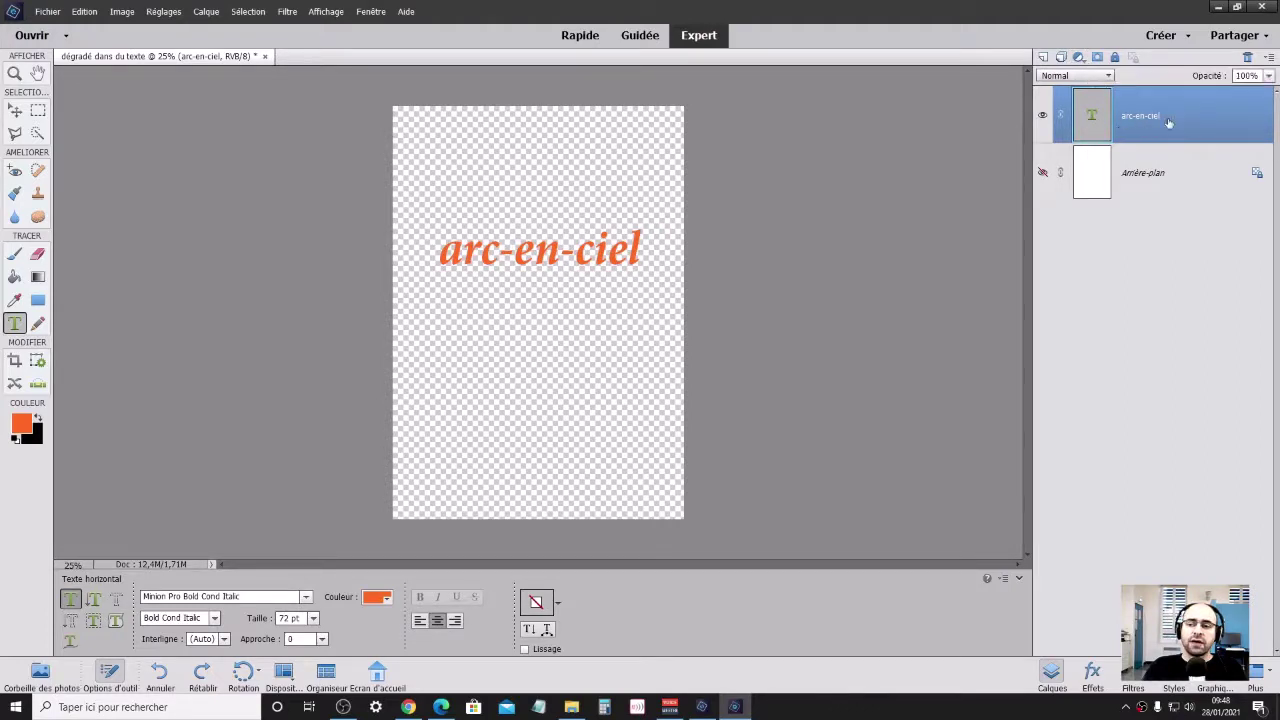
Add a gradient fill layer and open its gradient editor beside the page
{"action": "left_click", "coordinate": [1079, 58]}
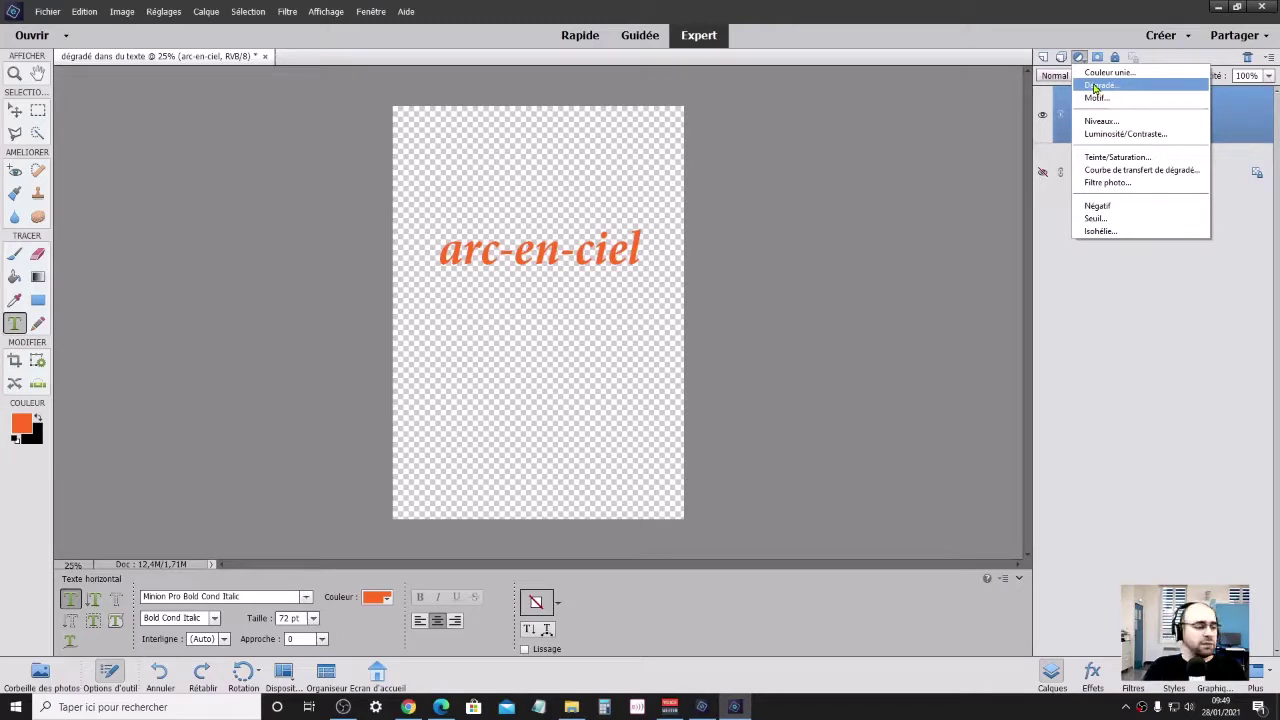
{"action": "left_click", "coordinate": [1099, 88]}
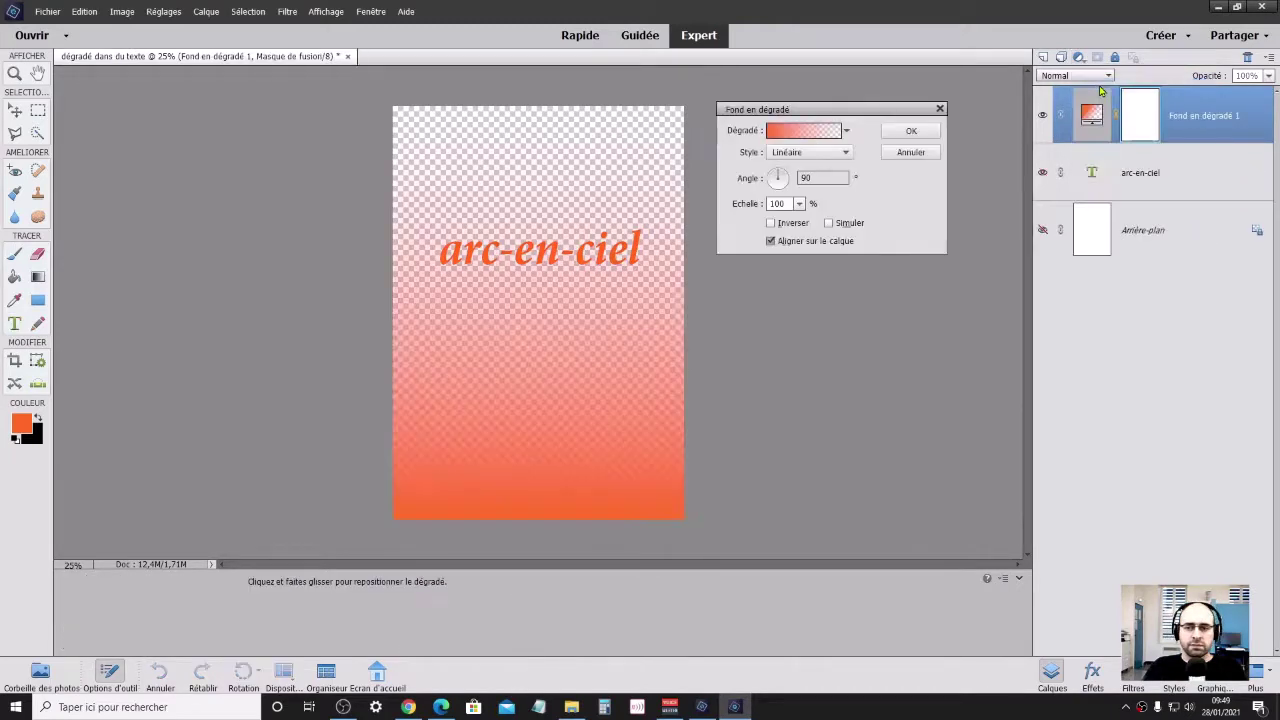
{"action": "left_click", "coordinate": [820, 132]}
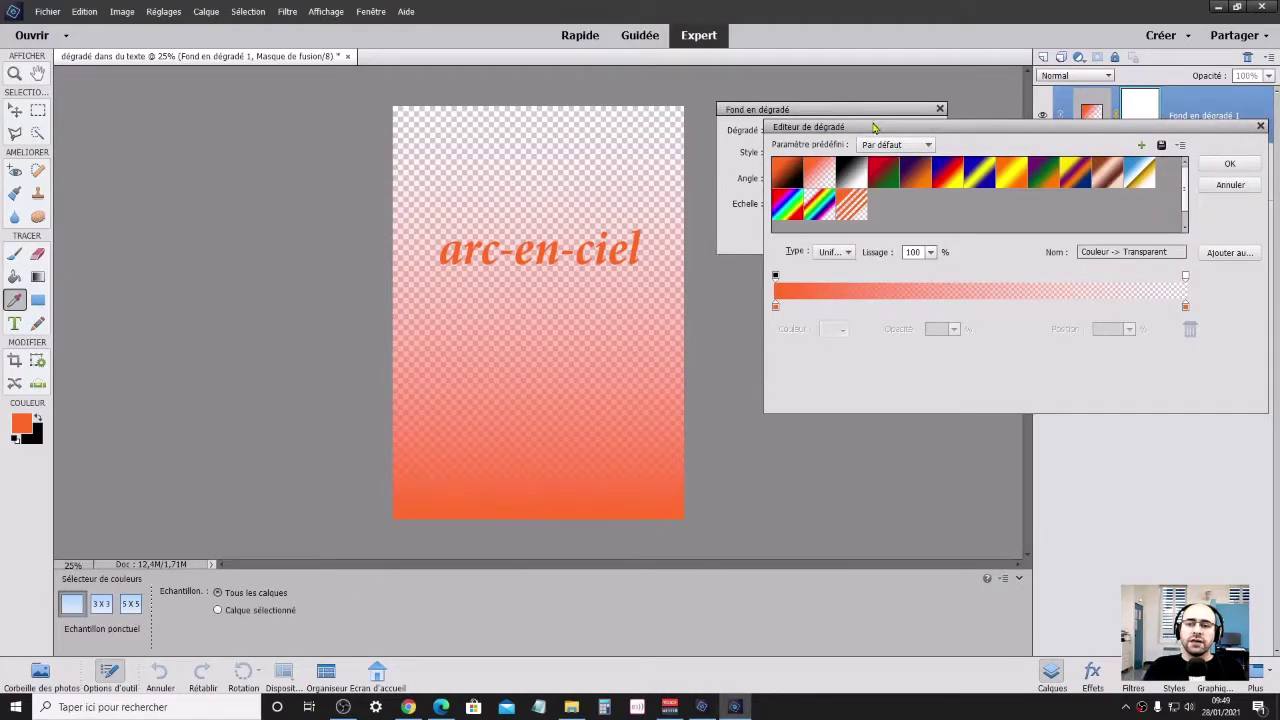
{"action": "left_click_drag", "start_coordinate": [875, 129], "coordinate": [791, 292]}
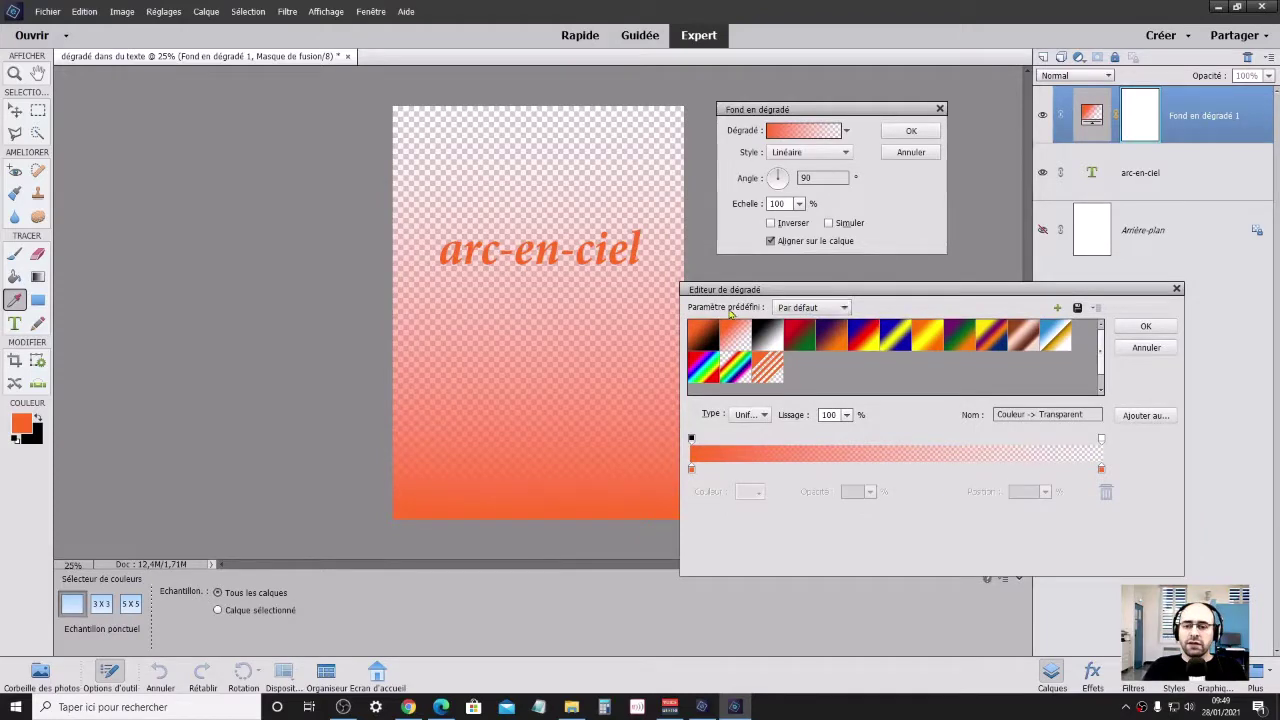
Apply the 'Arc-en-ciel transparent' preset from the Par défaut gradient group
{"action": "left_click", "coordinate": [790, 309]}
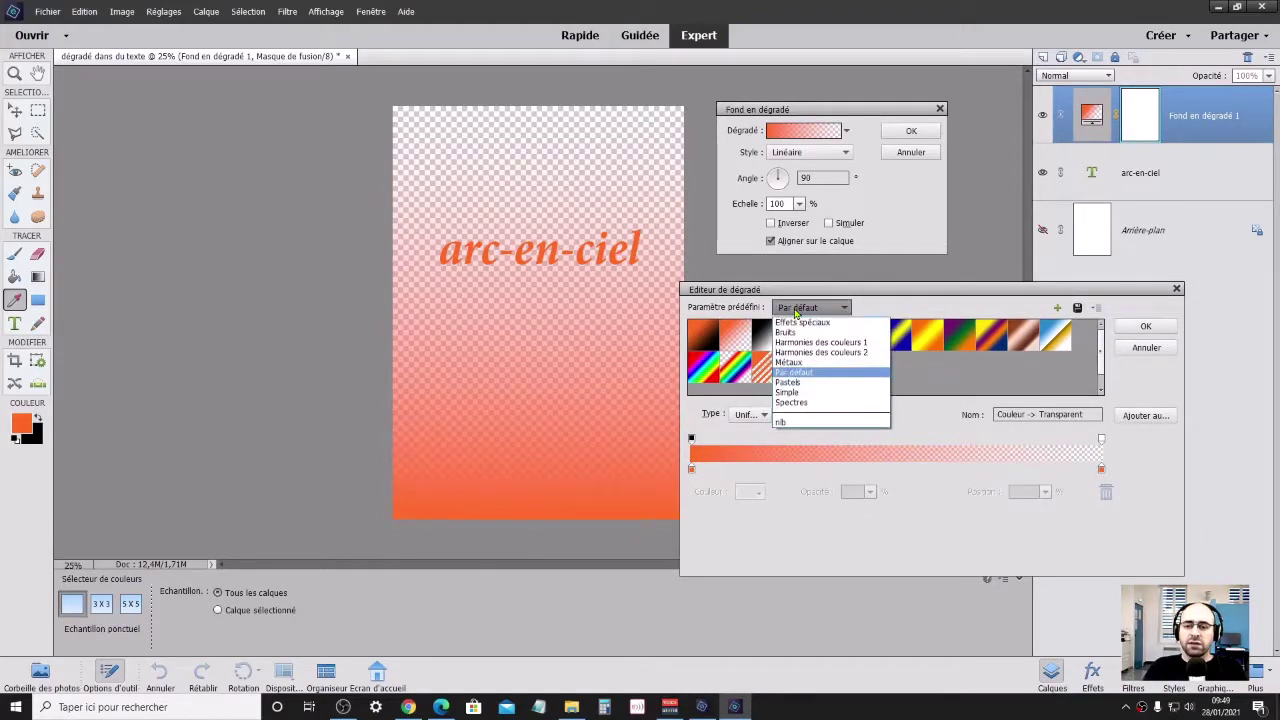
{"action": "left_click", "coordinate": [795, 324]}
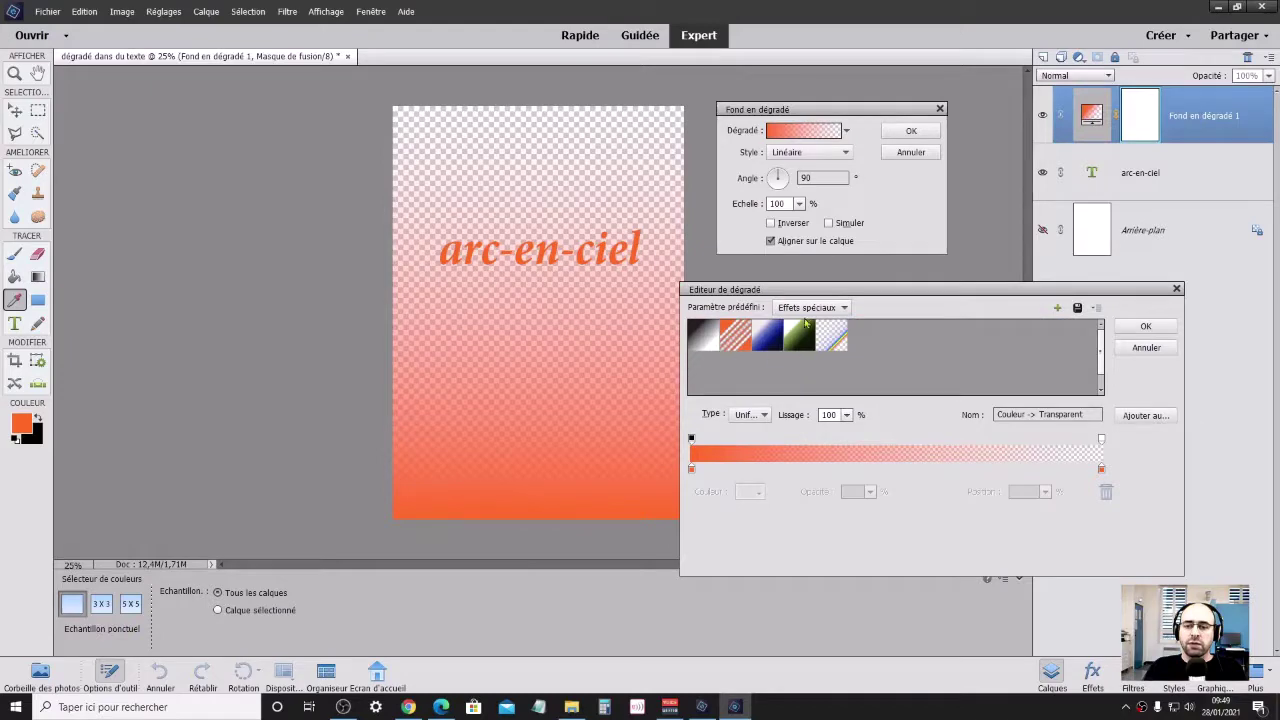
{"action": "left_click", "coordinate": [806, 310]}
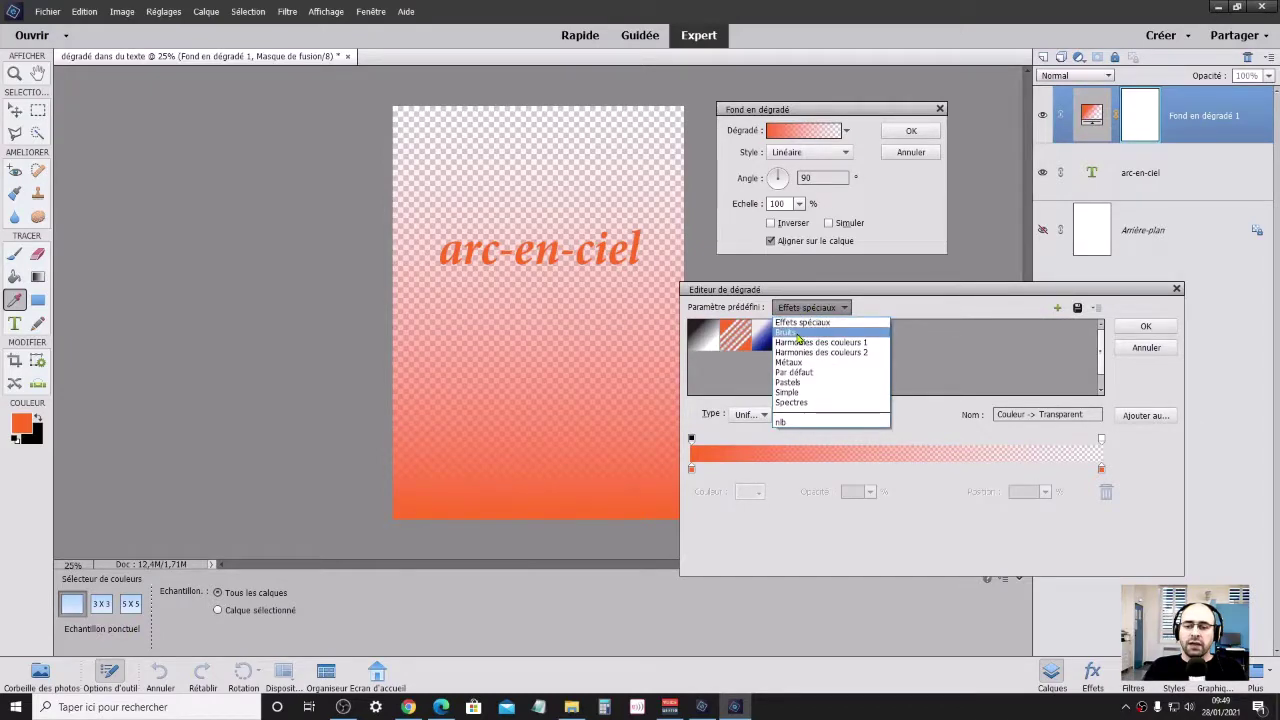
{"action": "left_click", "coordinate": [802, 373]}
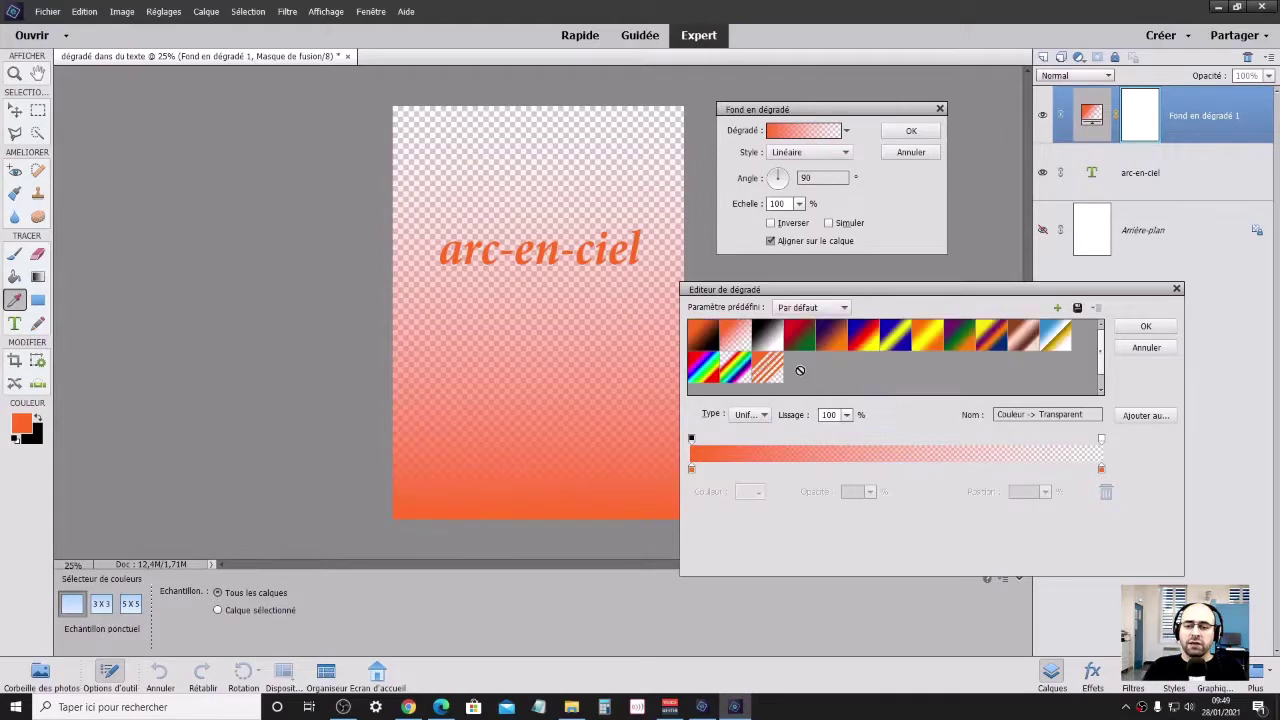
{"action": "left_click", "coordinate": [735, 370]}
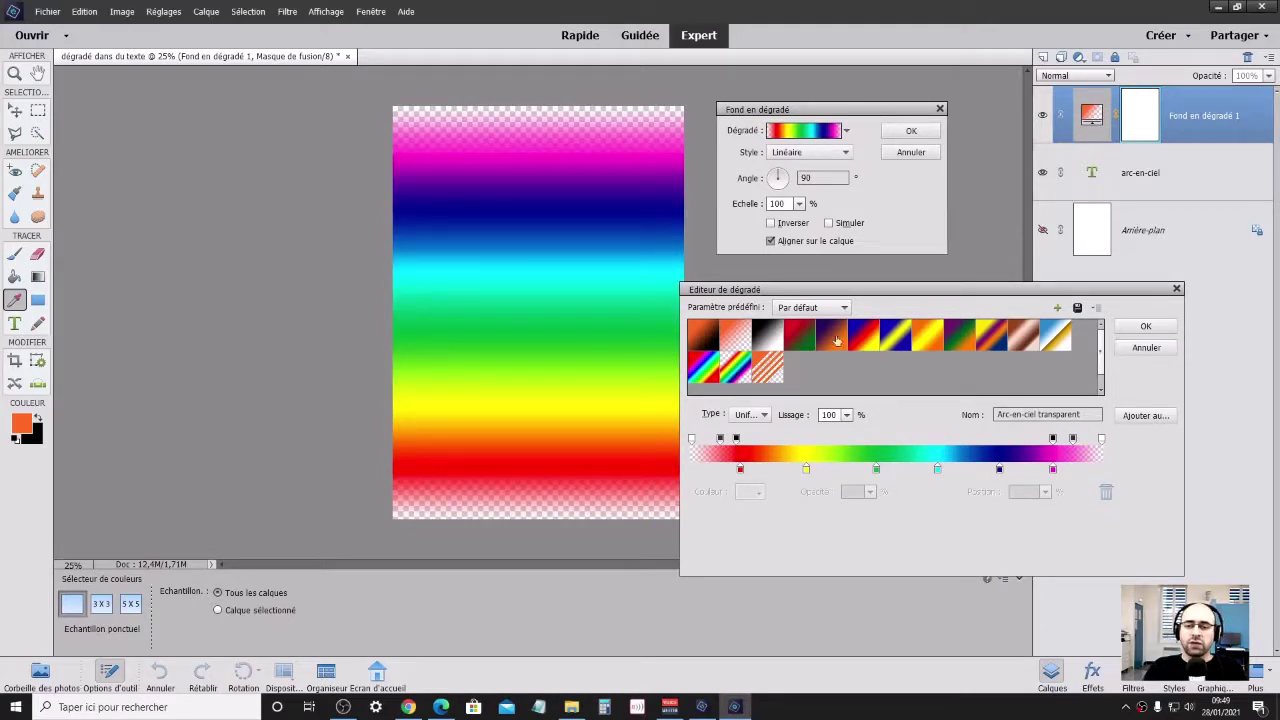
Confirm the Arc-en-ciel transparent gradient in the Editeur de dégradé with OK
{"action": "left_click", "coordinate": [1138, 326]}
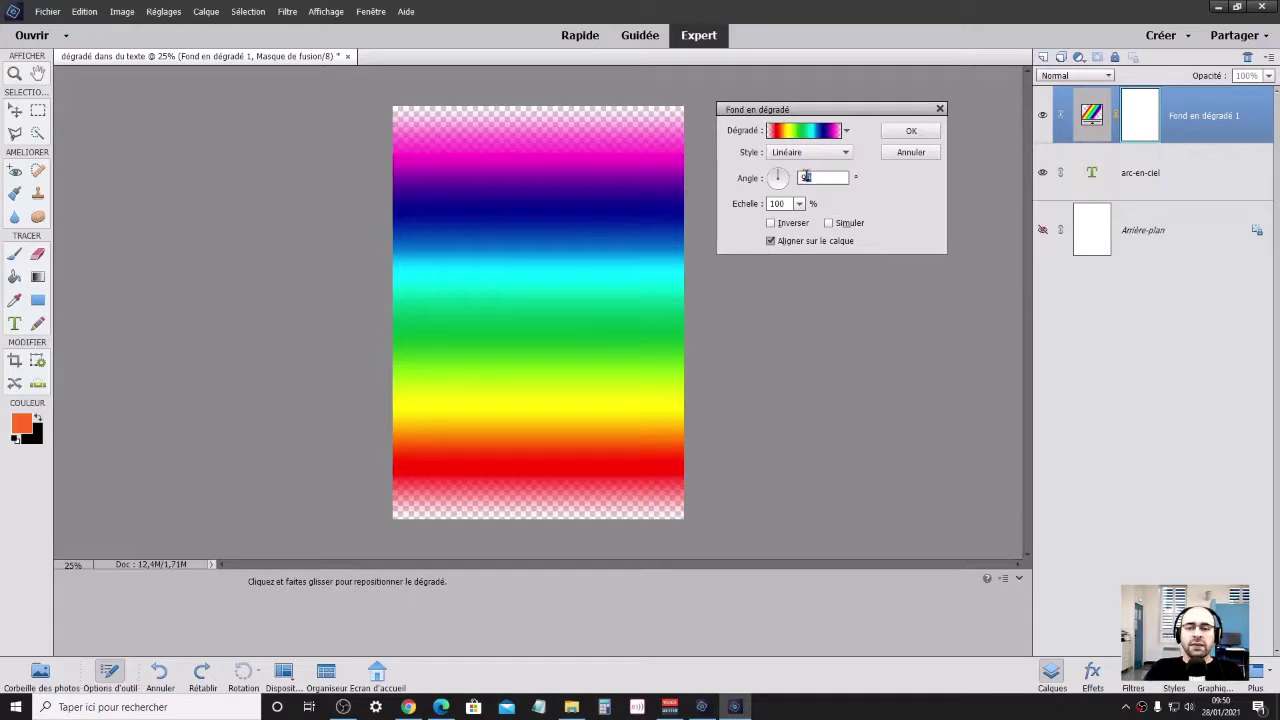
Set the gradient fill angle to 0° and confirm the Fond en dégradé settings
{"action": "double_click", "coordinate": [806, 177]}
{"action": "type", "text": "0"}
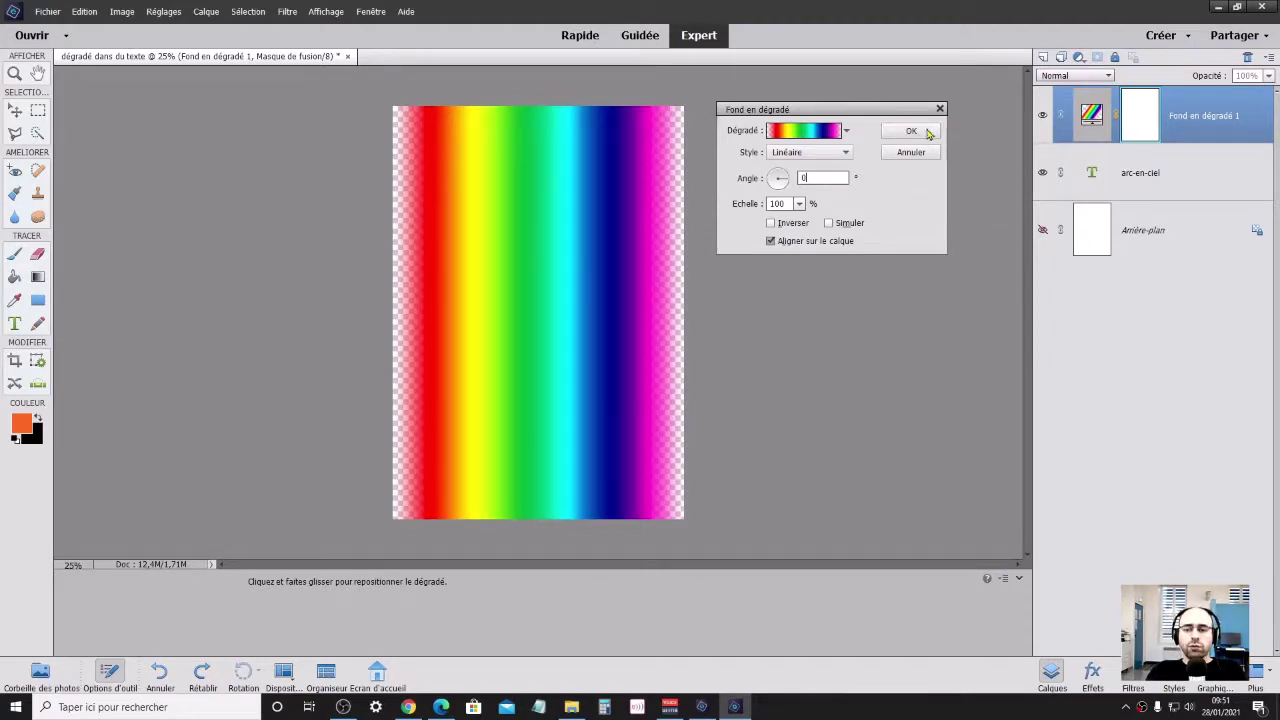
{"action": "left_click", "coordinate": [911, 131]}
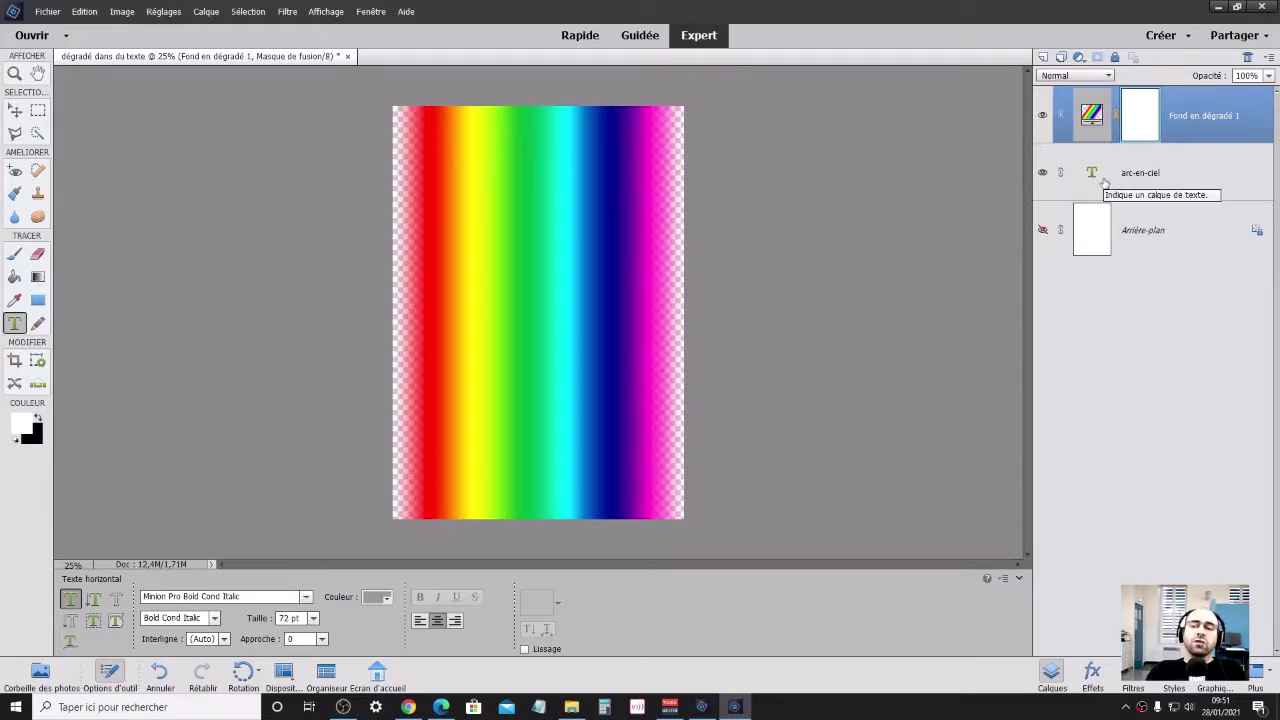
Clip the gradient layer to the arc-en-ciel text with Créer un masque d'écrêtage
{"action": "left_click", "coordinate": [1042, 116]}
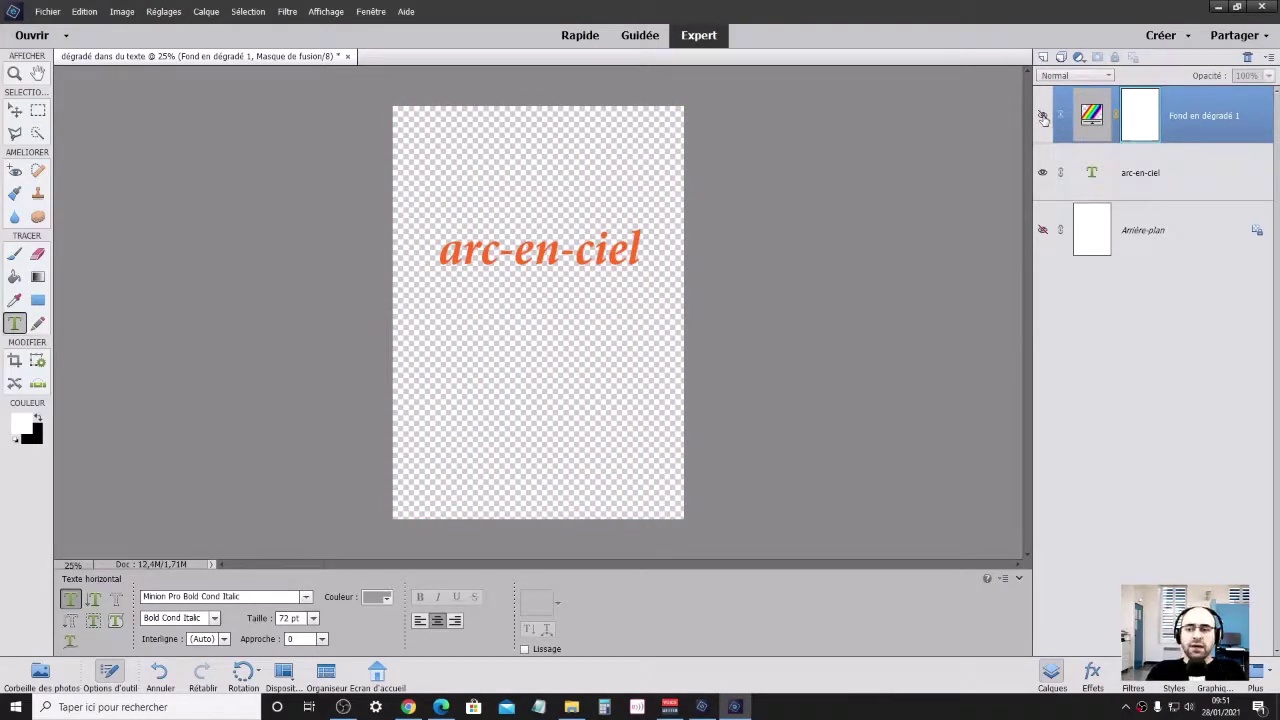
{"action": "left_click", "coordinate": [1042, 116]}
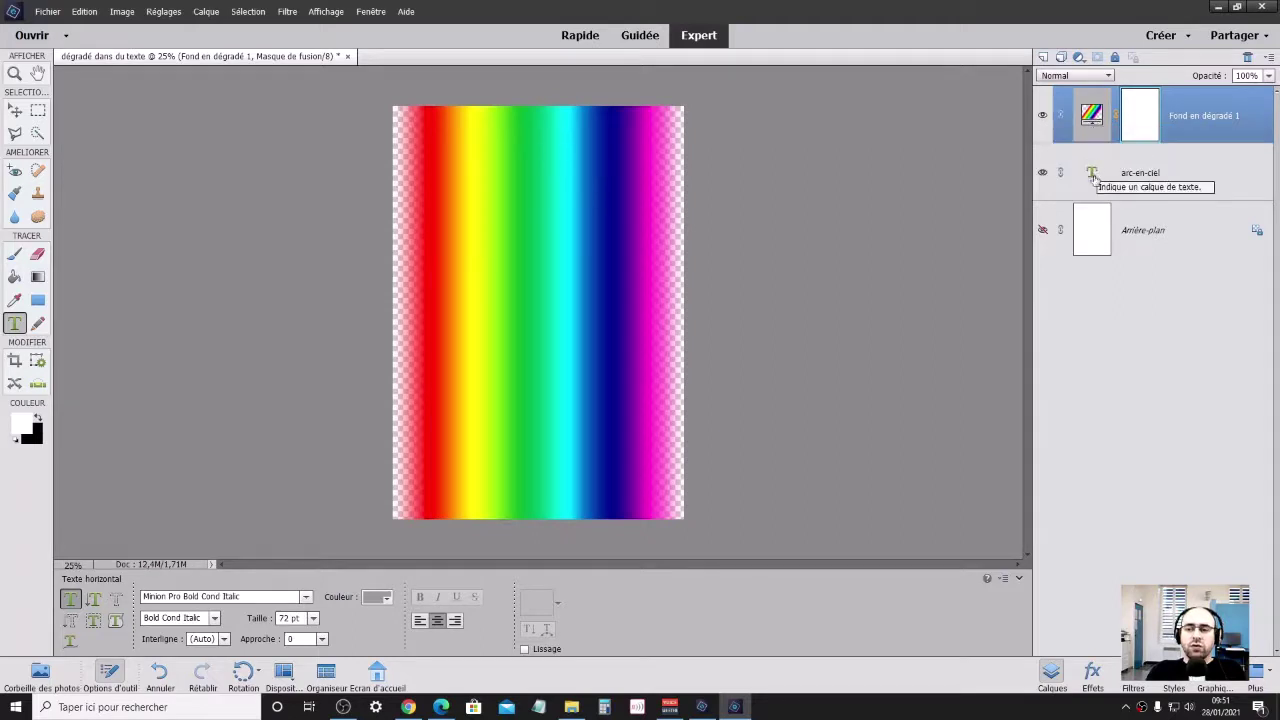
{"action": "right_click", "coordinate": [1182, 133]}
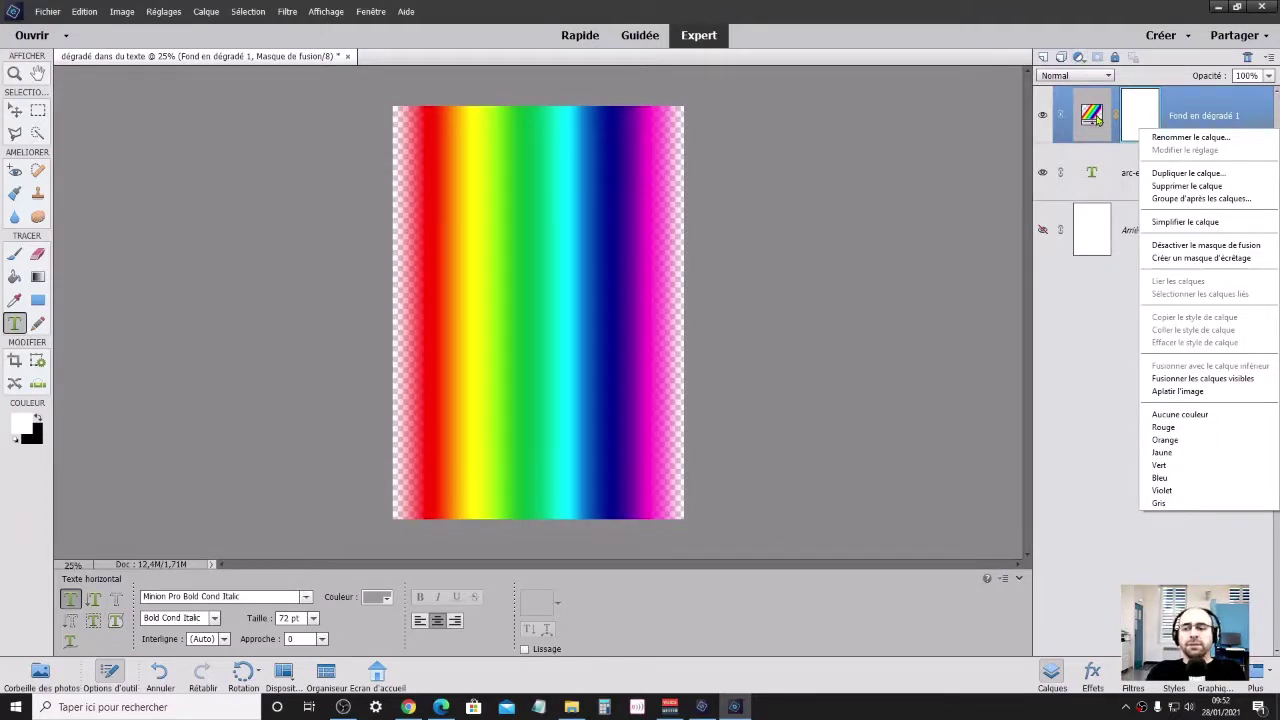
{"action": "left_click", "coordinate": [1186, 259]}
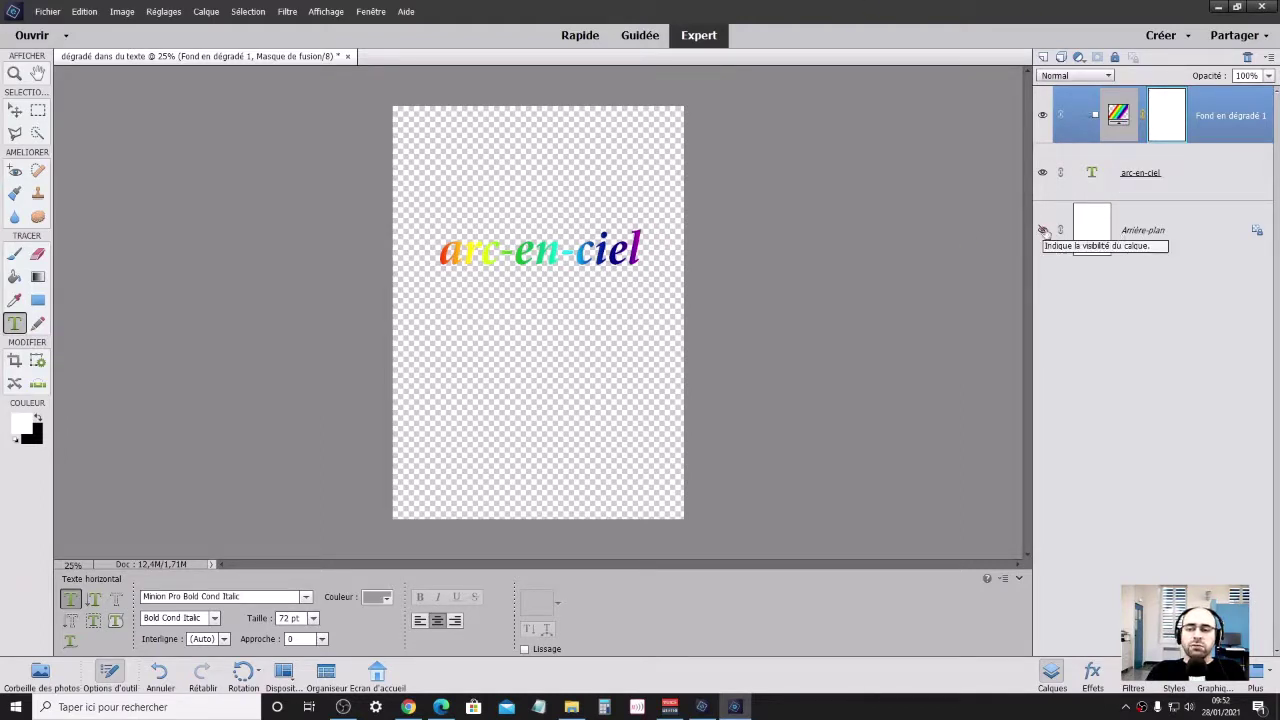
Make the Arrière-plan layer visible again behind the rainbow text
{"action": "left_click", "coordinate": [1042, 230]}
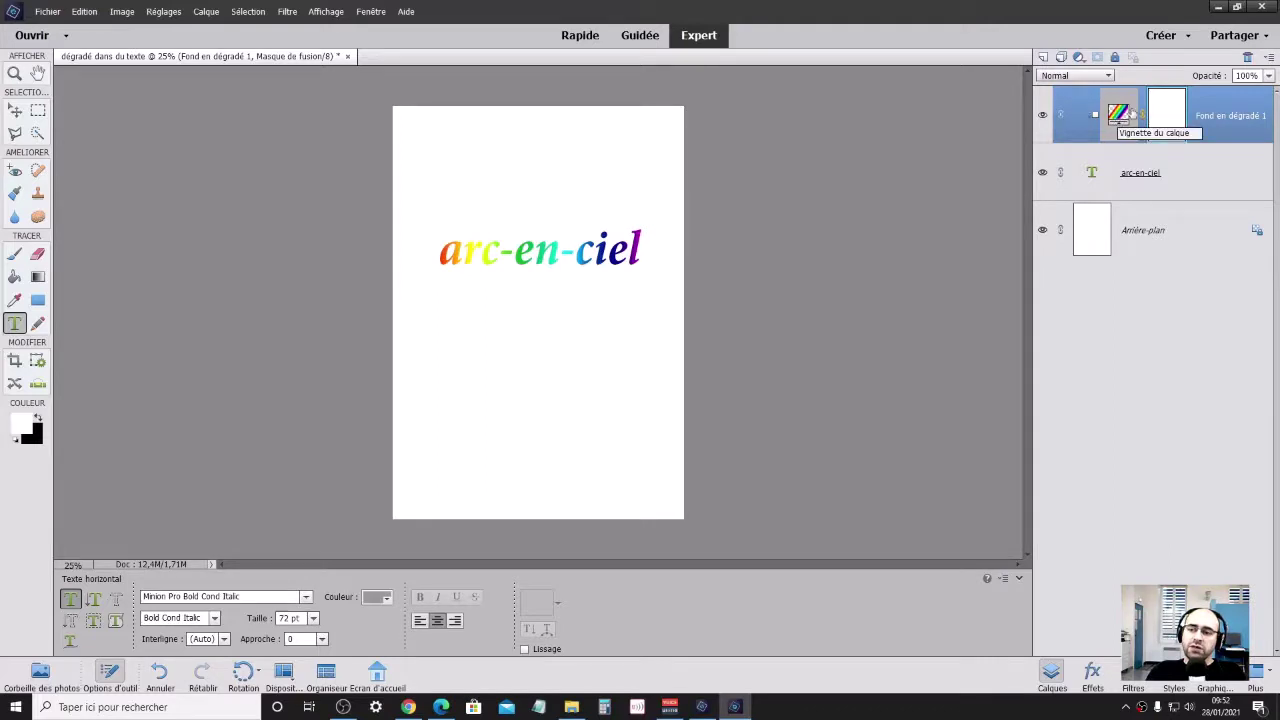
Reposition the gradient inside 'arc-en-ciel' so the word runs orange-red through yellow to green
{"action": "left_click", "coordinate": [1119, 117]}
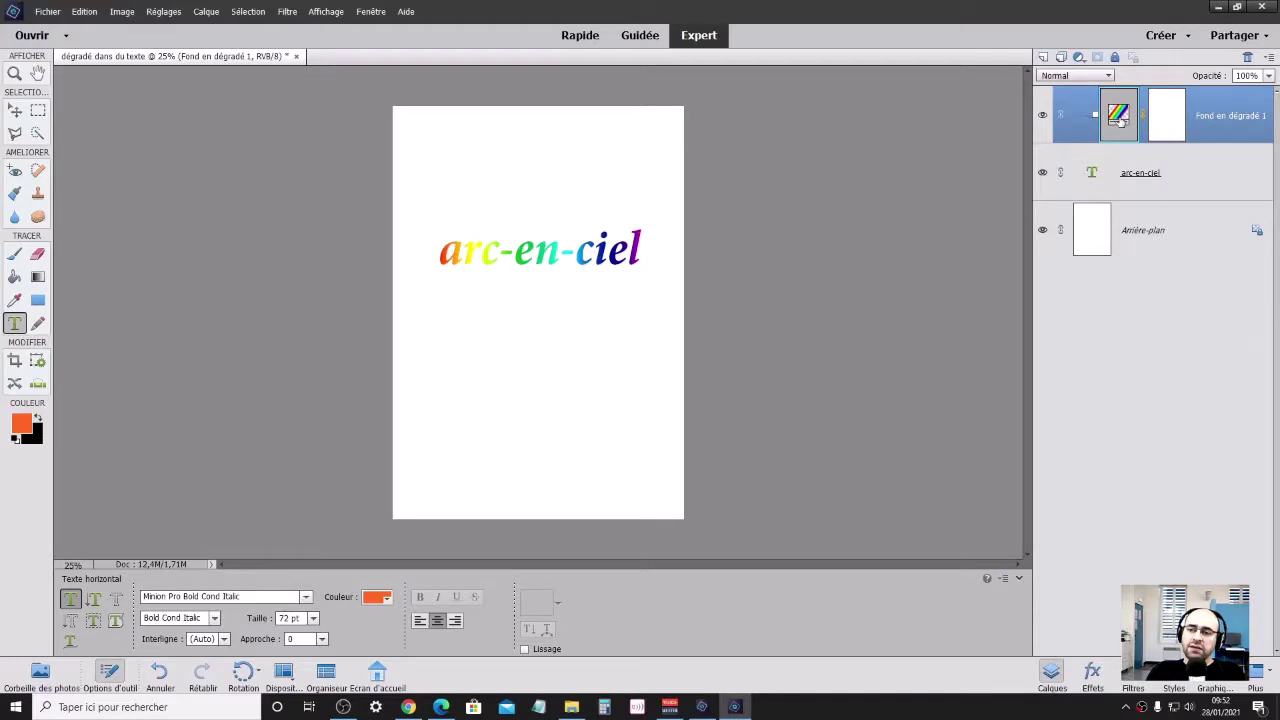
{"action": "double_click", "coordinate": [1119, 117]}
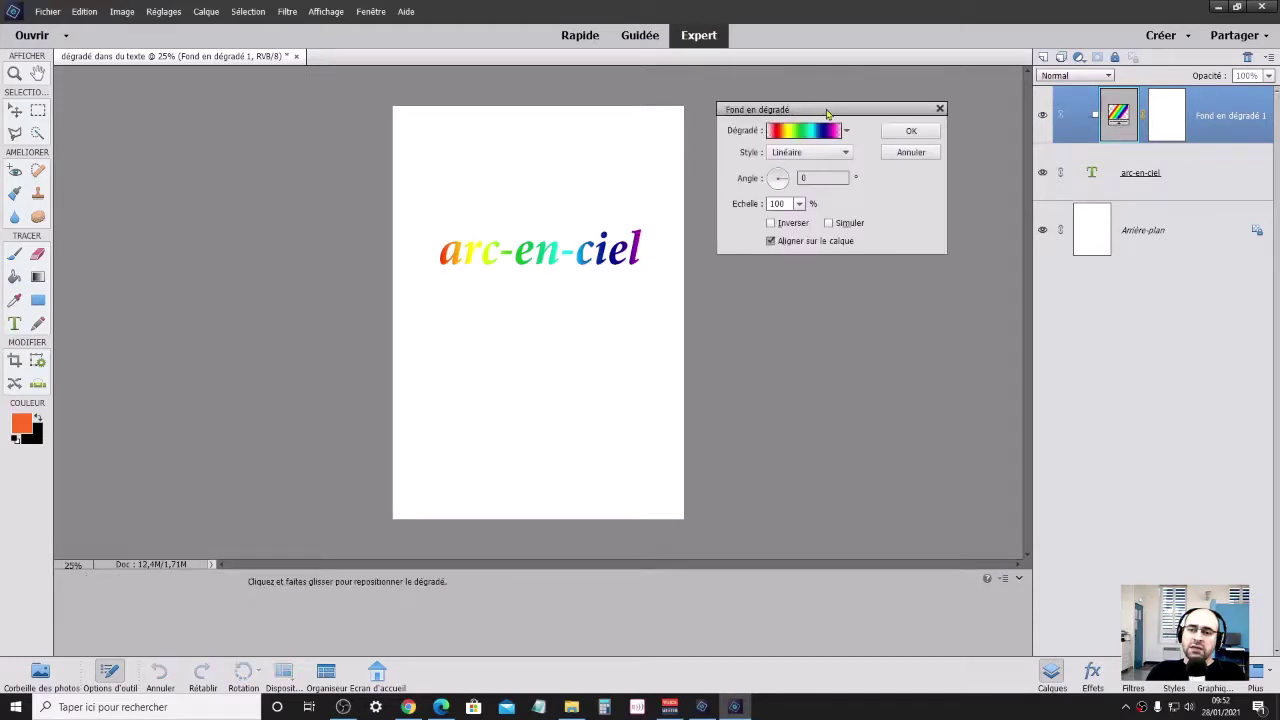
{"action": "left_click_drag", "start_coordinate": [828, 112], "coordinate": [822, 120]}
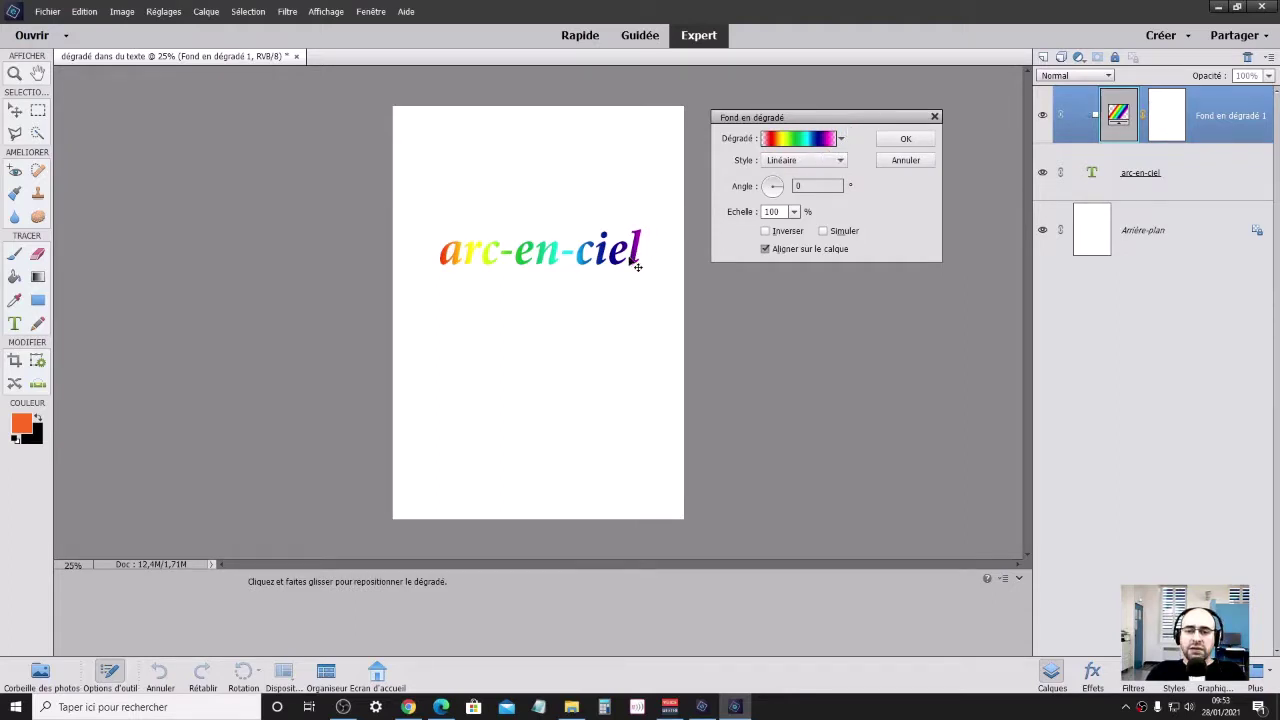
{"action": "mouse_move", "coordinate": [637, 266]}
{"action": "left_mouse_down"}
{"action": "mouse_move", "coordinate": [590, 272]}
{"action": "mouse_move", "coordinate": [660, 292]}
{"action": "mouse_move", "coordinate": [590, 297]}
{"action": "mouse_move", "coordinate": [698, 298]}
{"action": "left_mouse_up"}
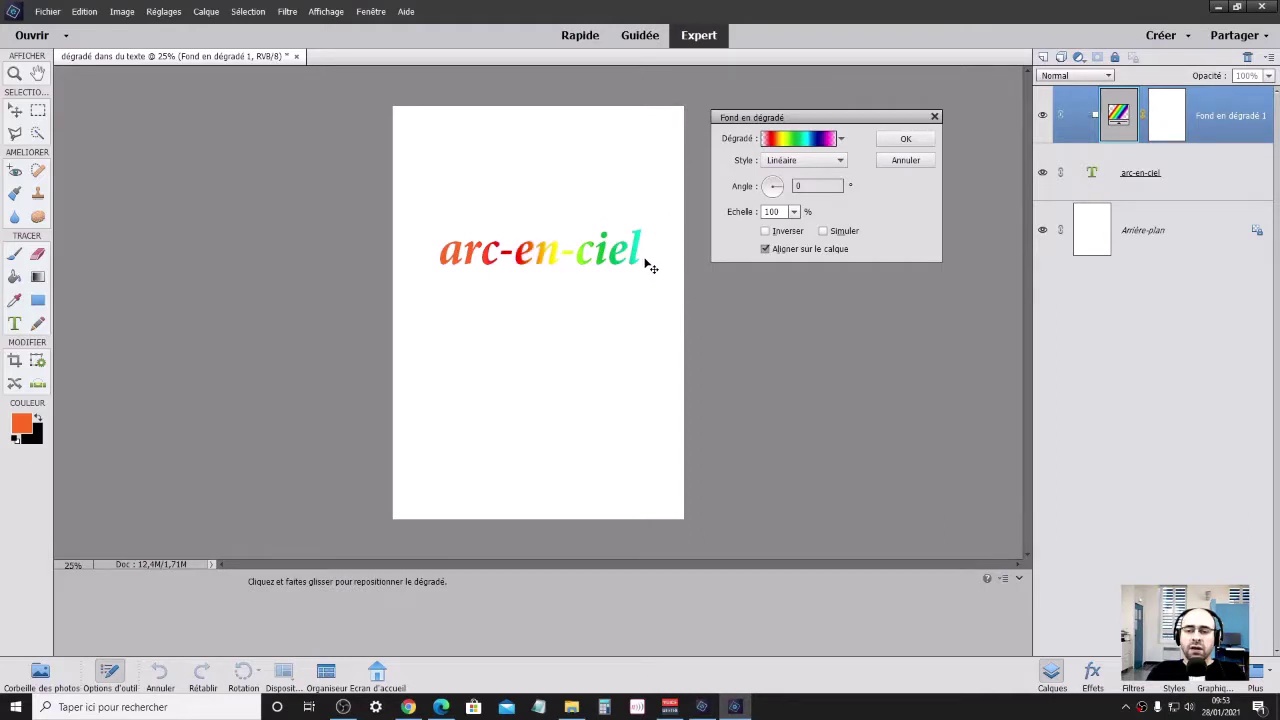
{"action": "left_click_drag", "start_coordinate": [650, 266], "coordinate": [882, 162]}
{"action": "left_click", "coordinate": [896, 141]}
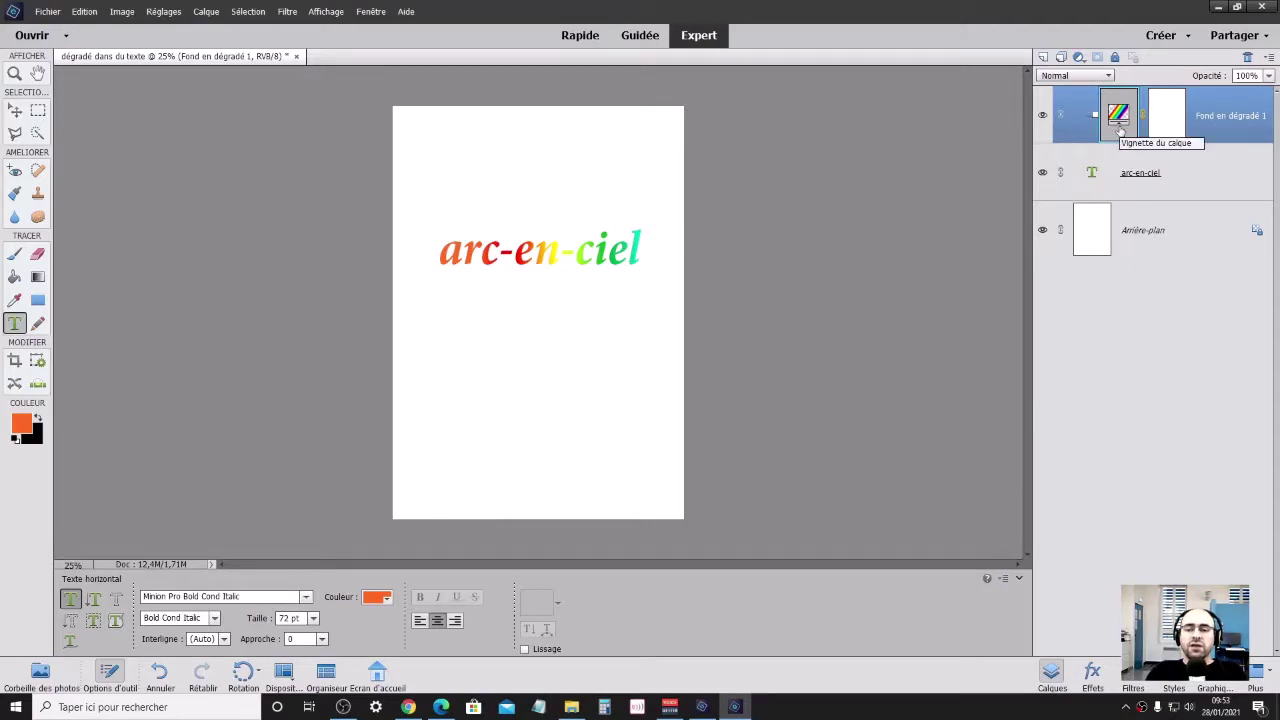
Release the gradient's clipping mask from the text and hide the Arrière-plan background layer
{"action": "right_click", "coordinate": [1119, 131]}
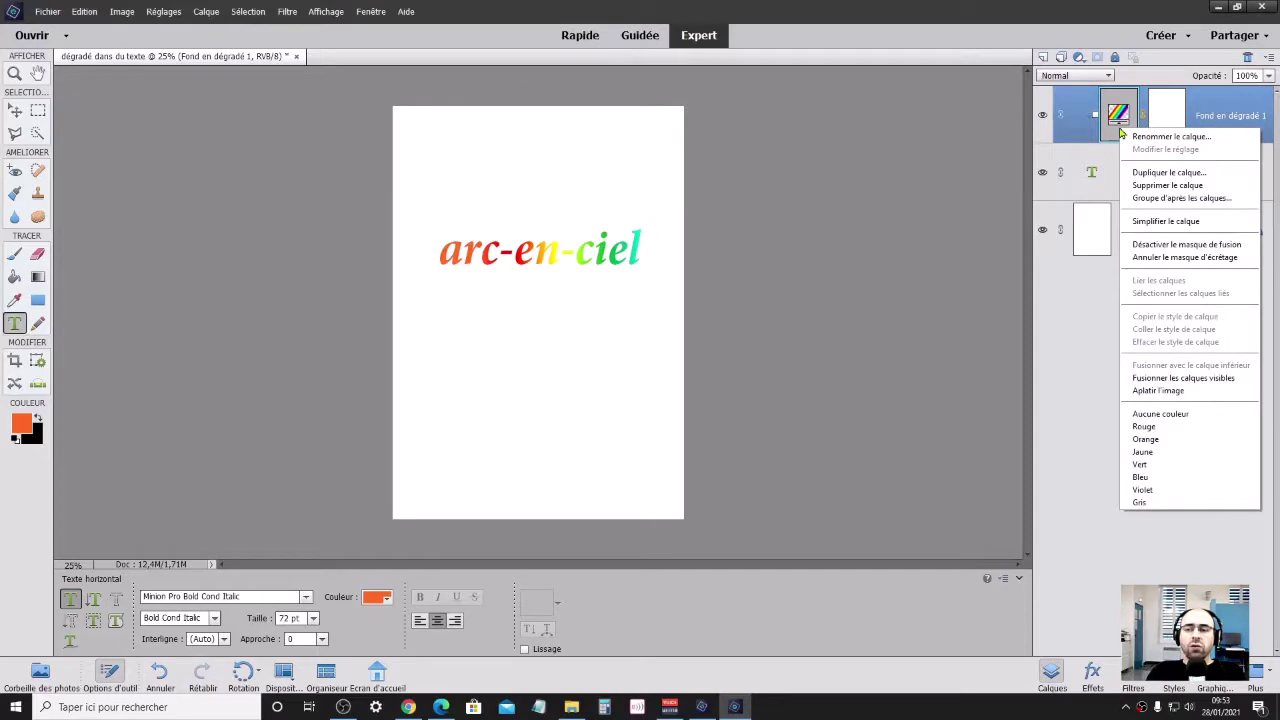
{"action": "left_click", "coordinate": [1184, 258]}
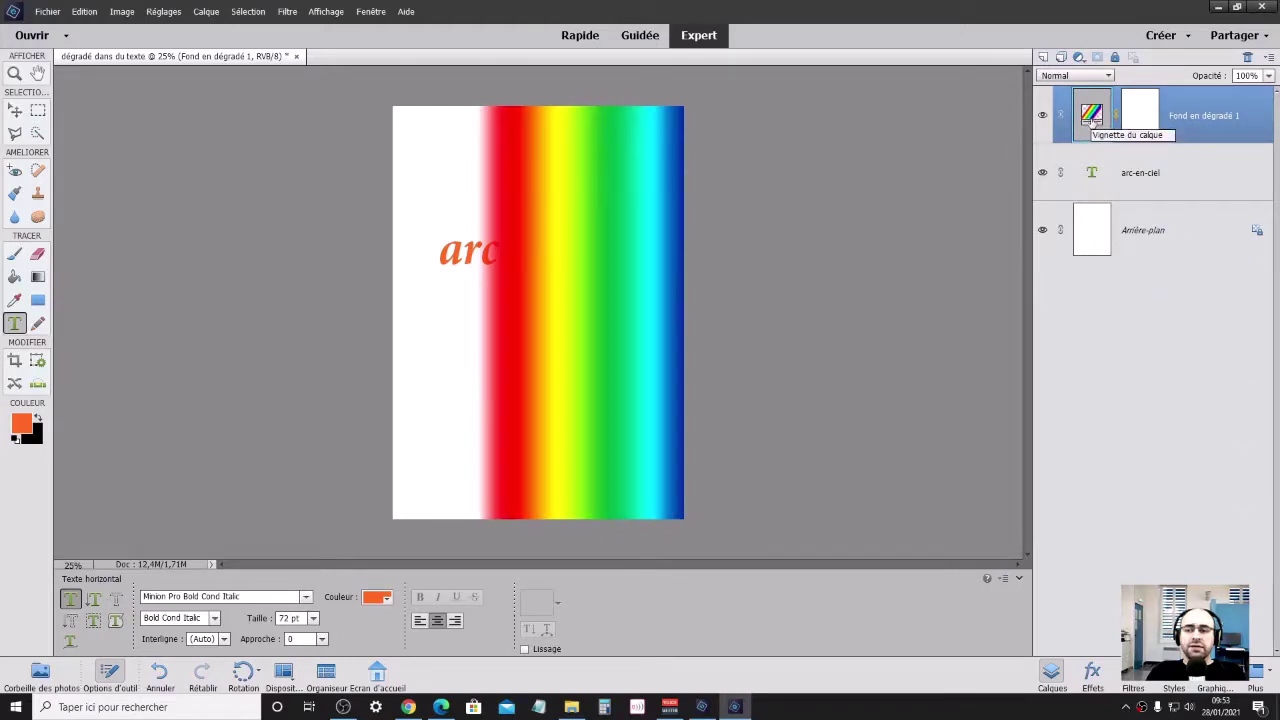
{"action": "left_click", "coordinate": [1043, 230]}
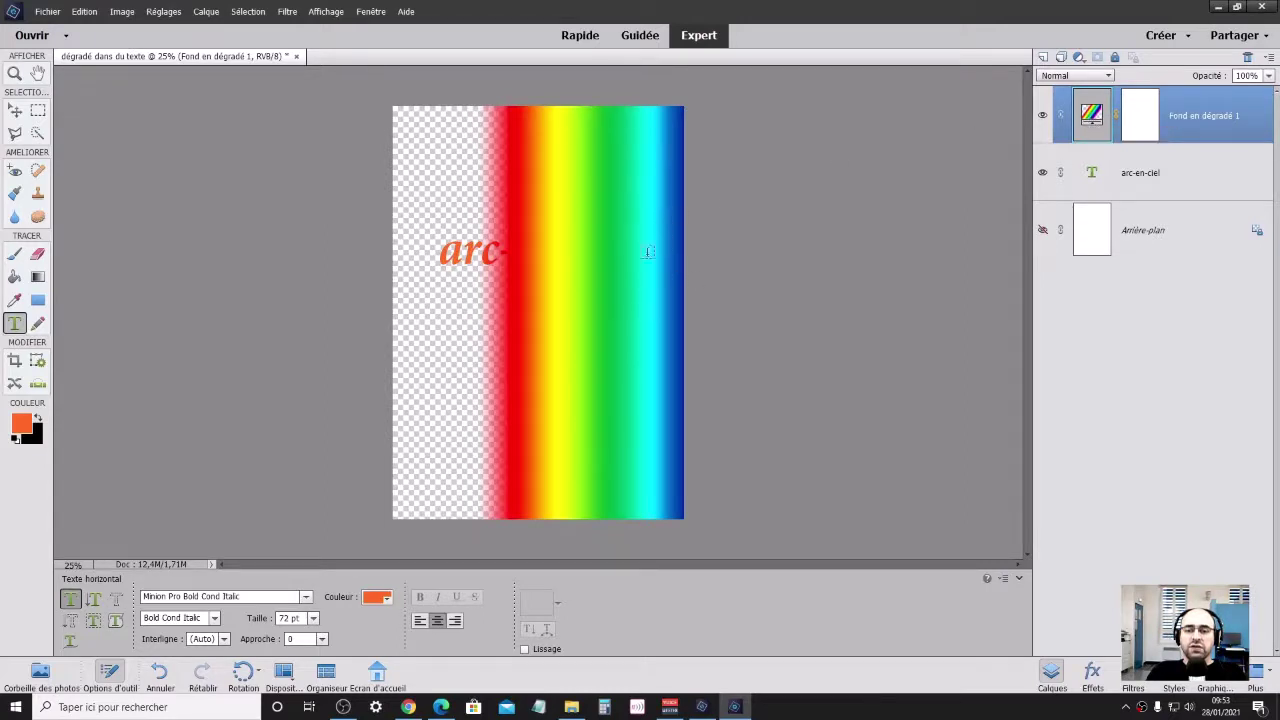
Slide the gradient across the page and set its Echelle to 5%, forming a thin stripe
{"action": "double_click", "coordinate": [1091, 116]}
{"action": "mouse_move", "coordinate": [634, 338]}
{"action": "left_mouse_down"}
{"action": "mouse_move", "coordinate": [534, 337]}
{"action": "mouse_move", "coordinate": [566, 340]}
{"action": "mouse_move", "coordinate": [550, 339]}
{"action": "left_mouse_up"}
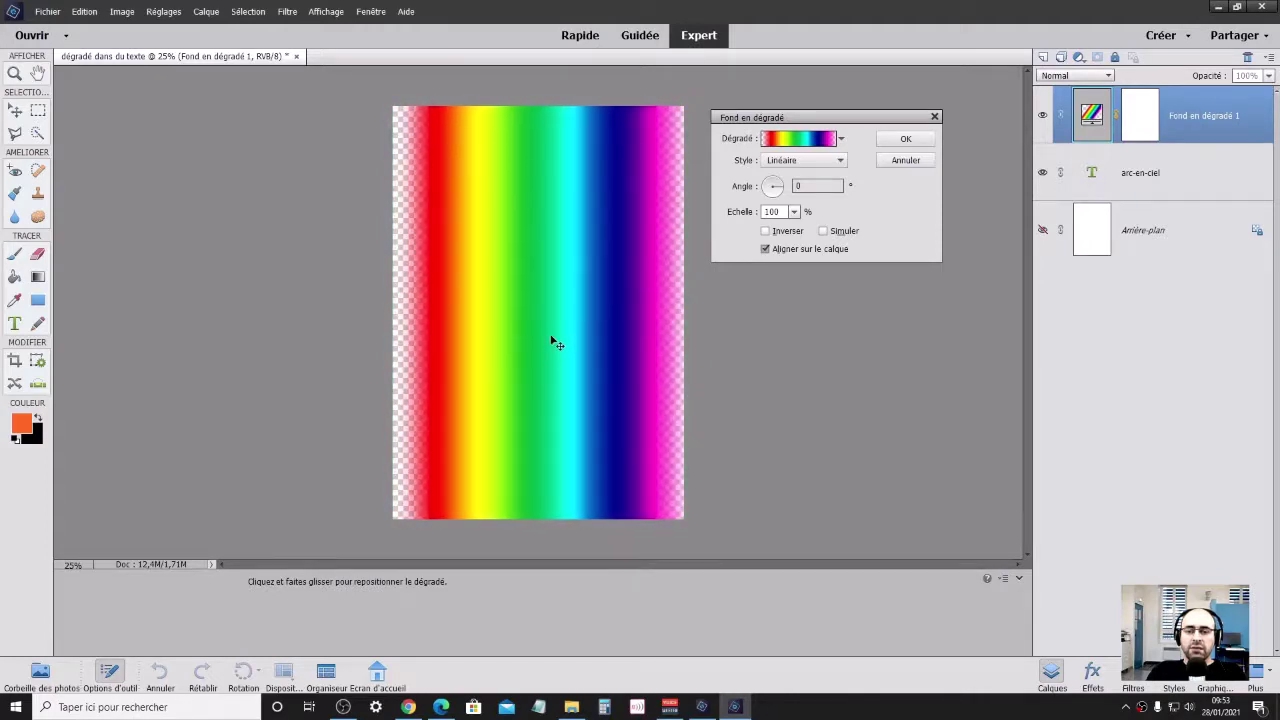
{"action": "double_click", "coordinate": [771, 211]}
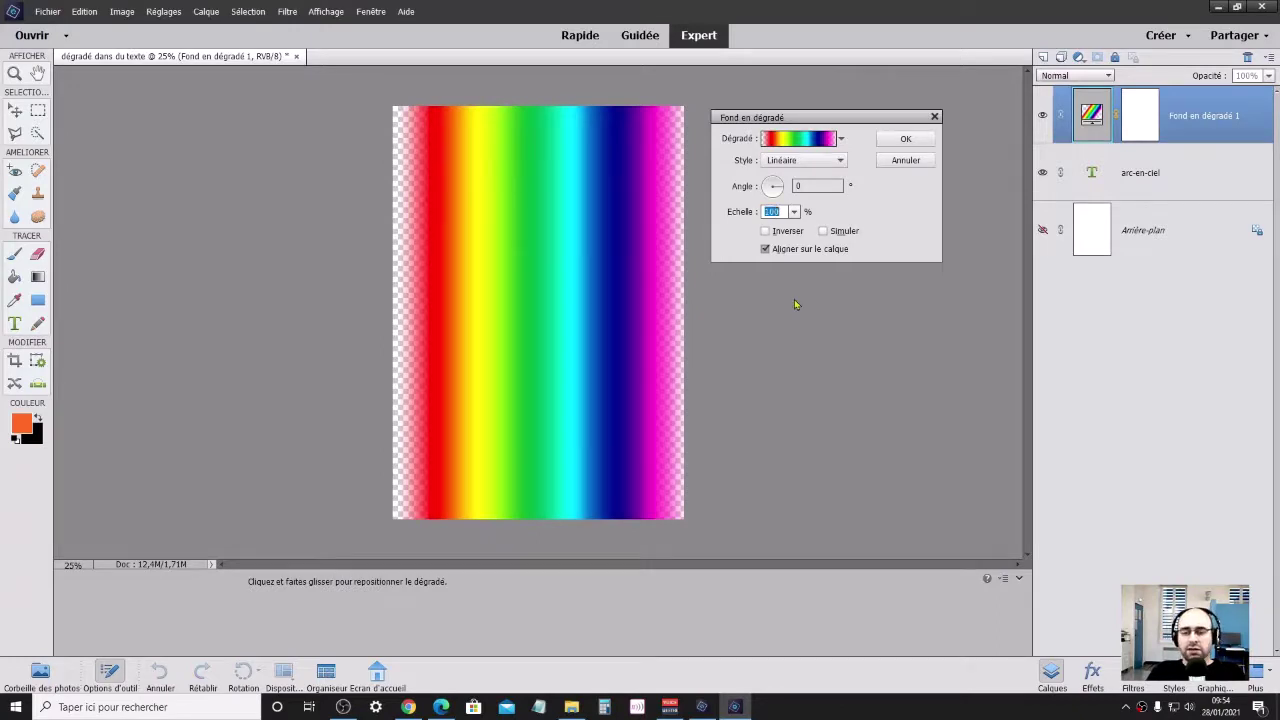
{"action": "type", "text": "10"}
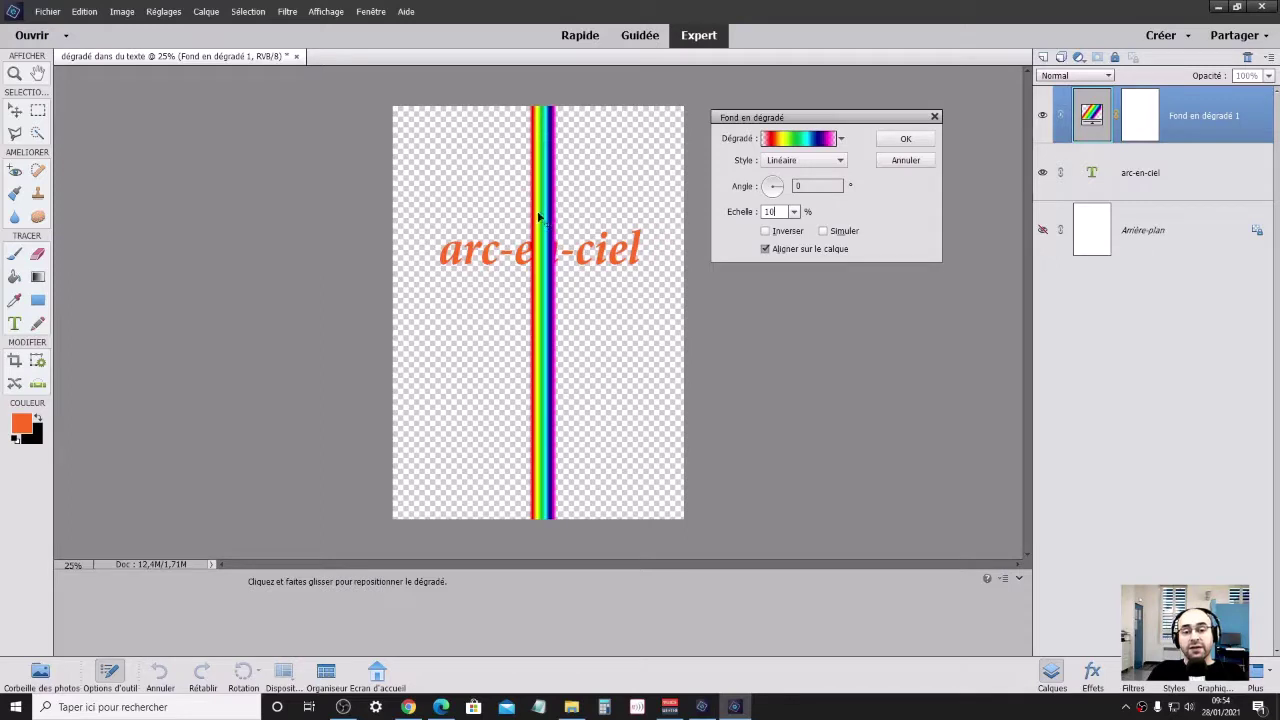
{"action": "double_click", "coordinate": [770, 212]}
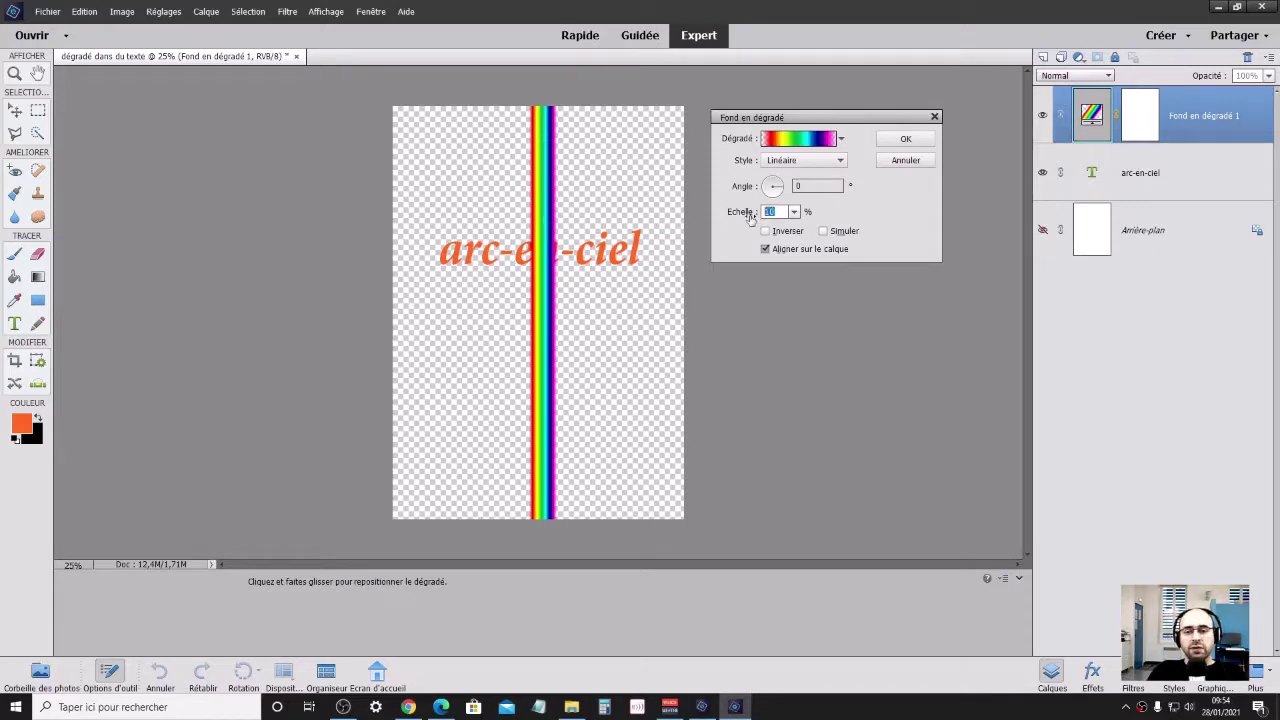
{"action": "type", "text": "50"}
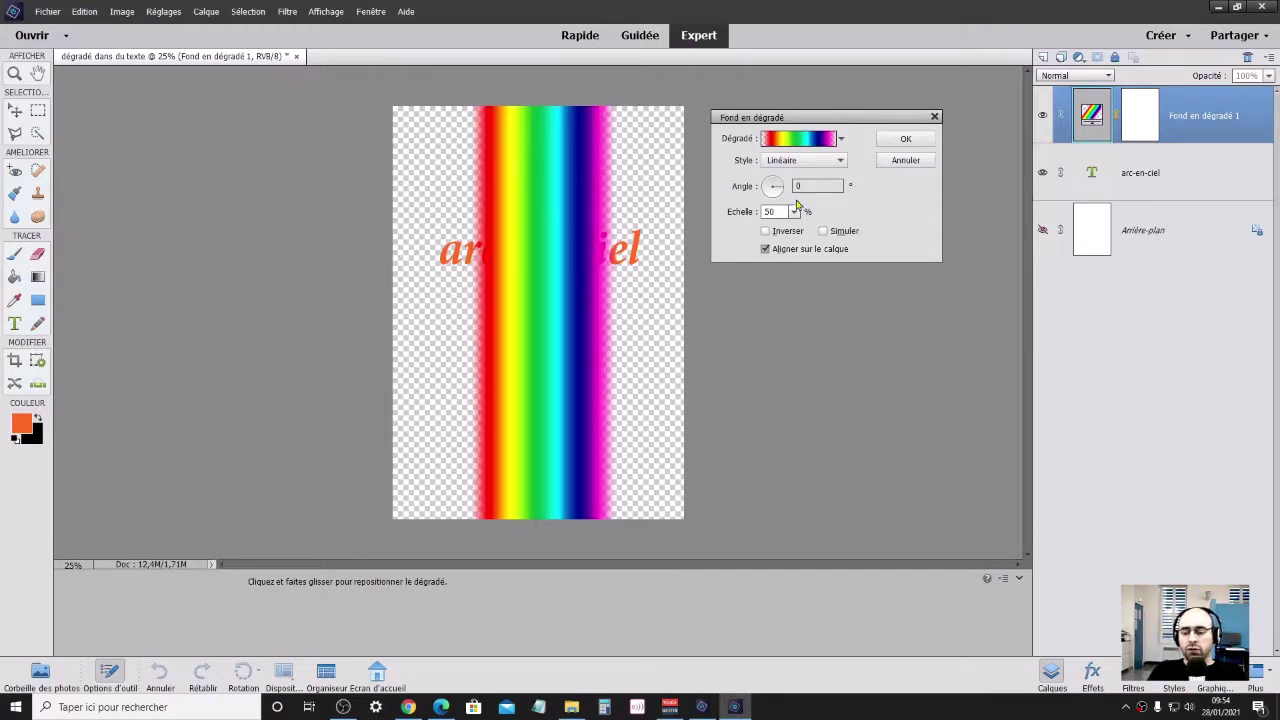
{"action": "key", "text": "BackSpace"}
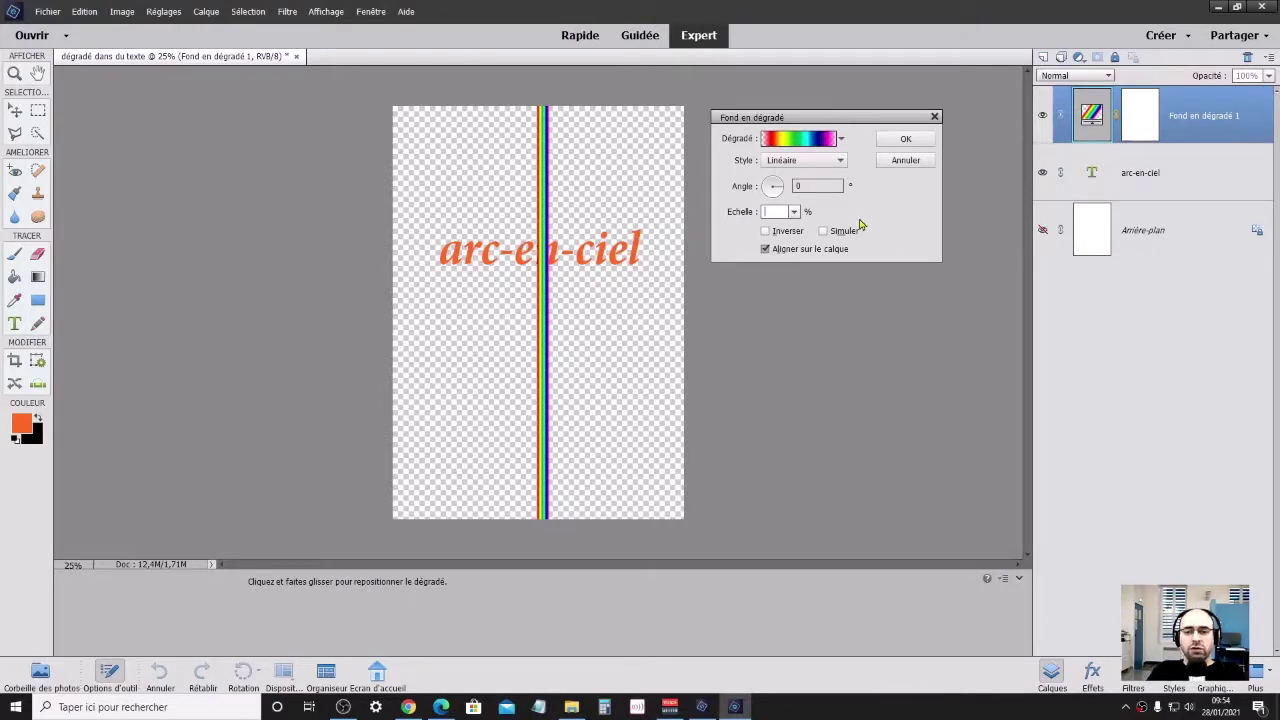
{"action": "type", "text": "5"}
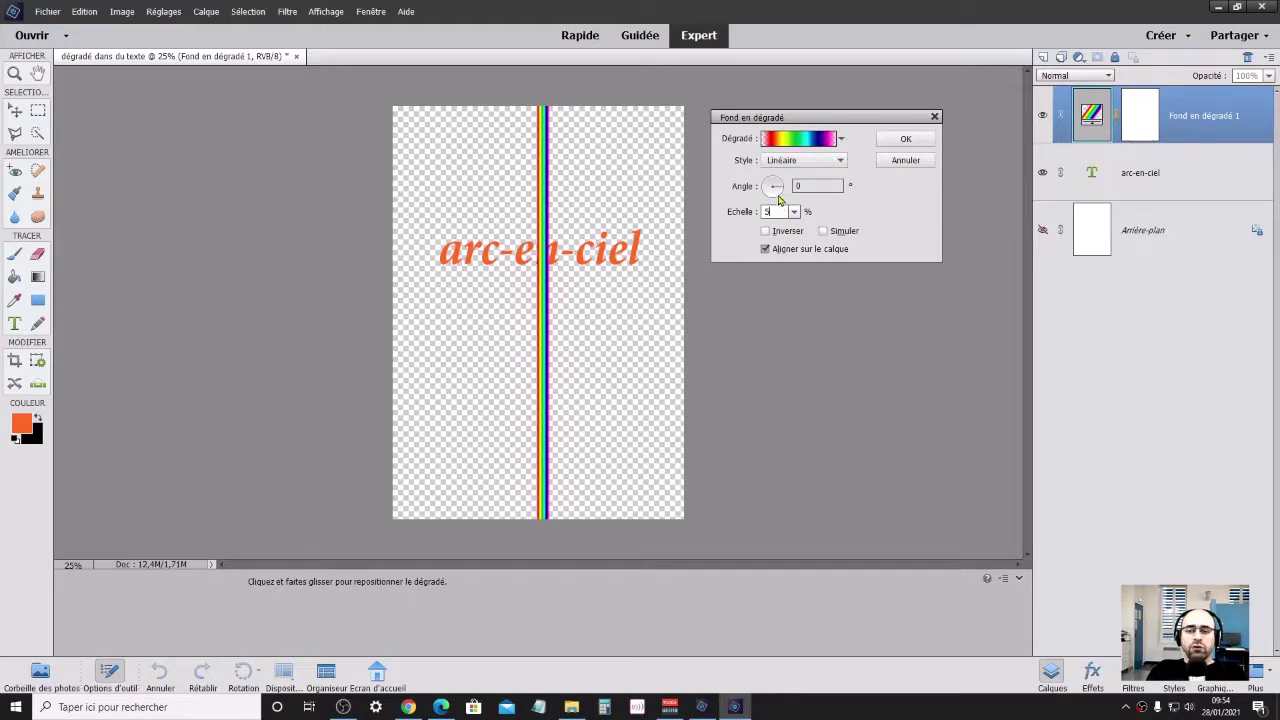
Angle the stripe at 135°, place it in the top-left corner, and show the background again
{"action": "left_click", "coordinate": [803, 185]}
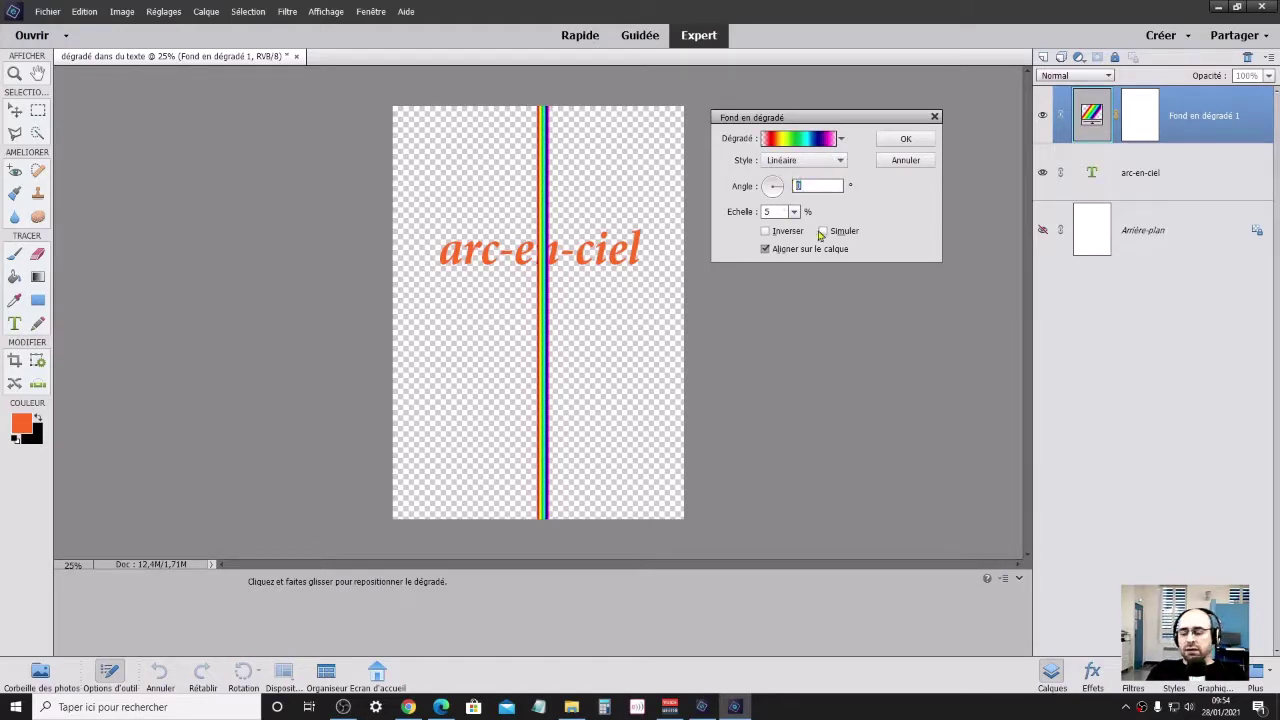
{"action": "type", "text": "45"}
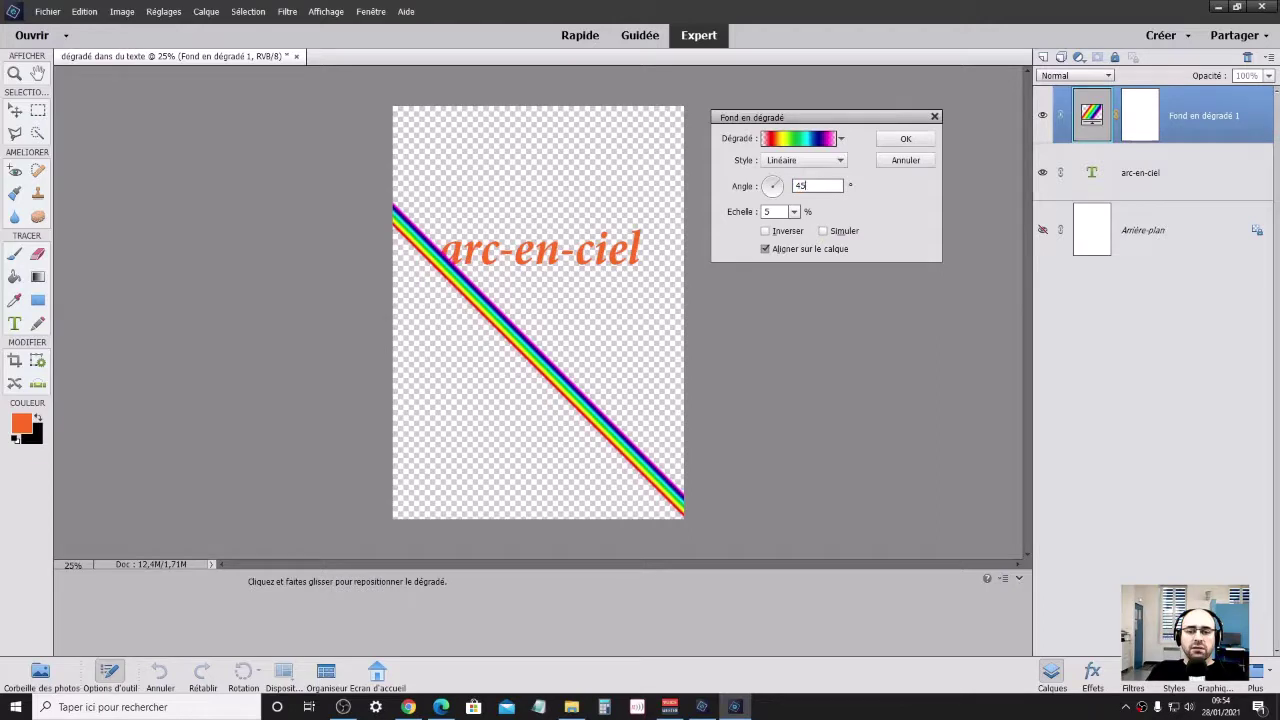
{"action": "key", "text": "BackSpace"}
{"action": "key", "text": "BackSpace"}
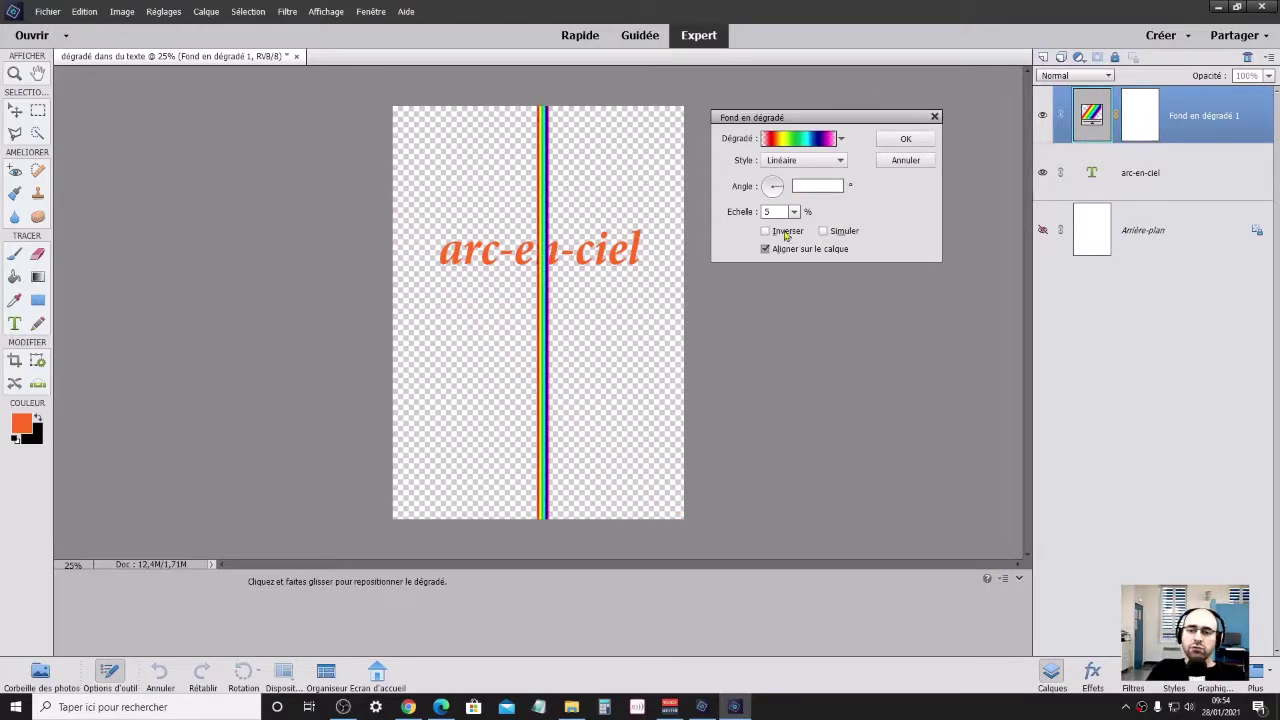
{"action": "left_click", "coordinate": [770, 188]}
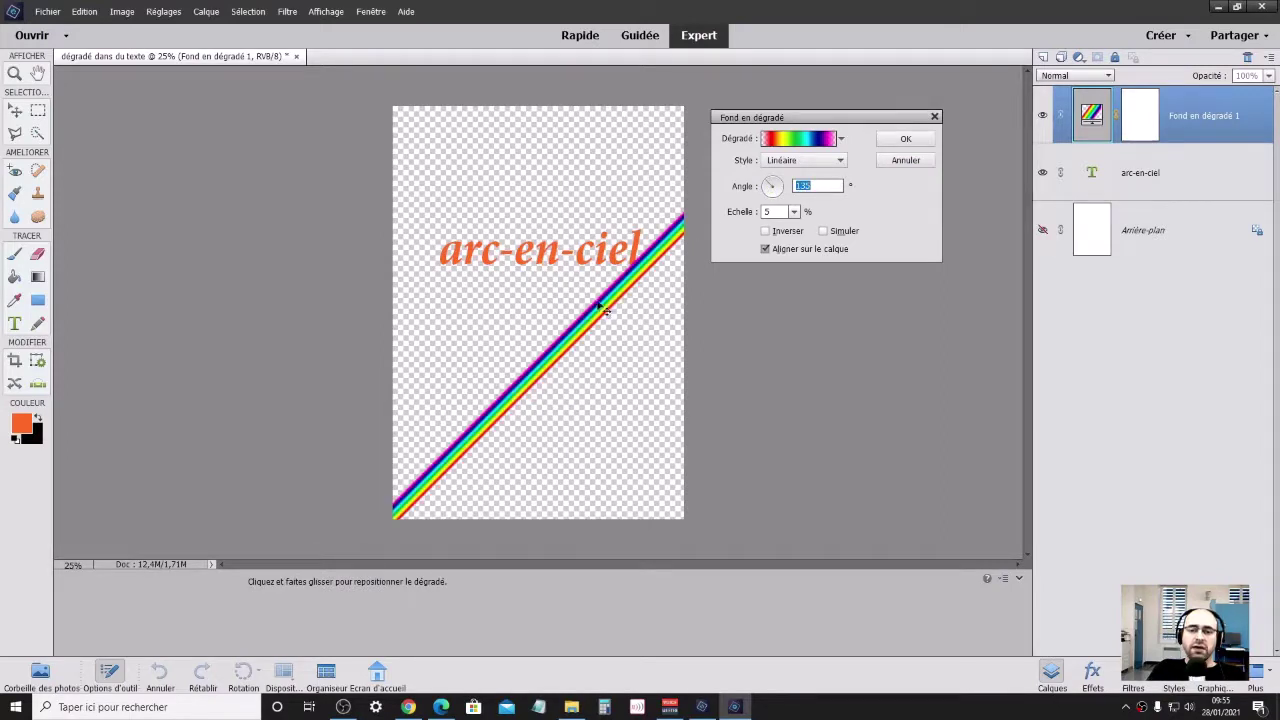
{"action": "left_click_drag", "start_coordinate": [603, 310], "coordinate": [418, 175]}
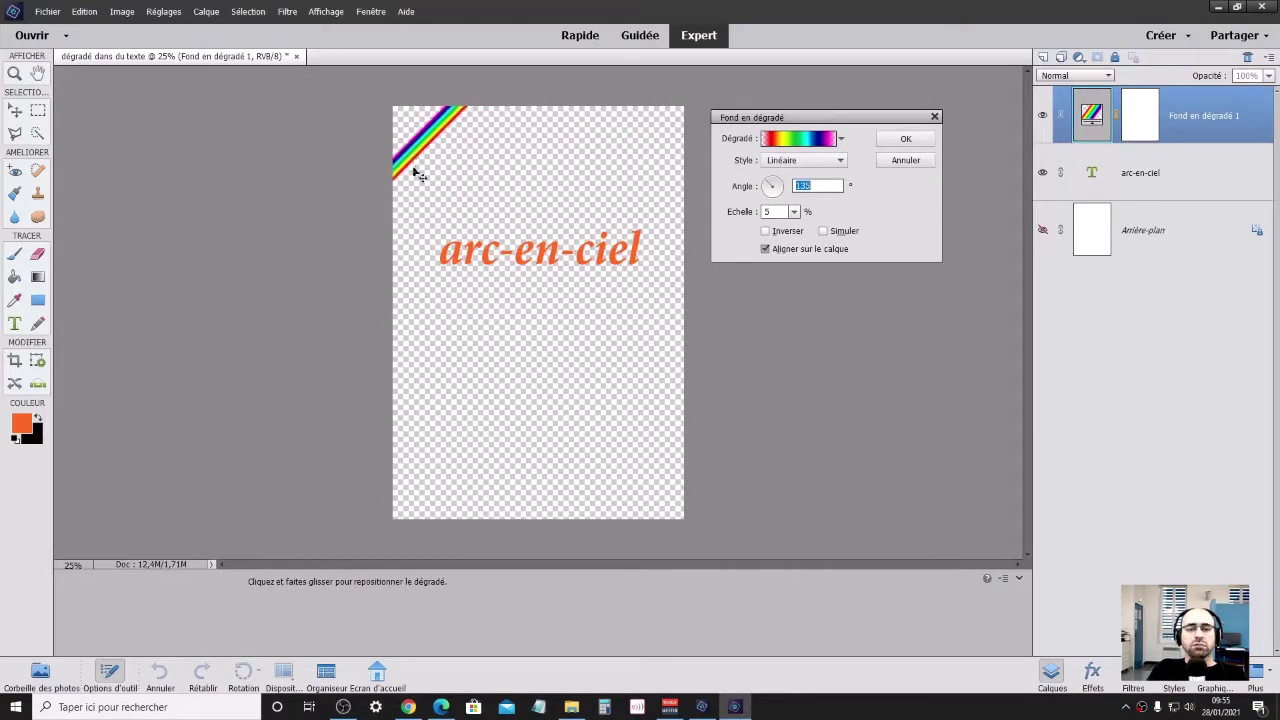
{"action": "left_click", "coordinate": [905, 139]}
{"action": "left_click", "coordinate": [1041, 230]}
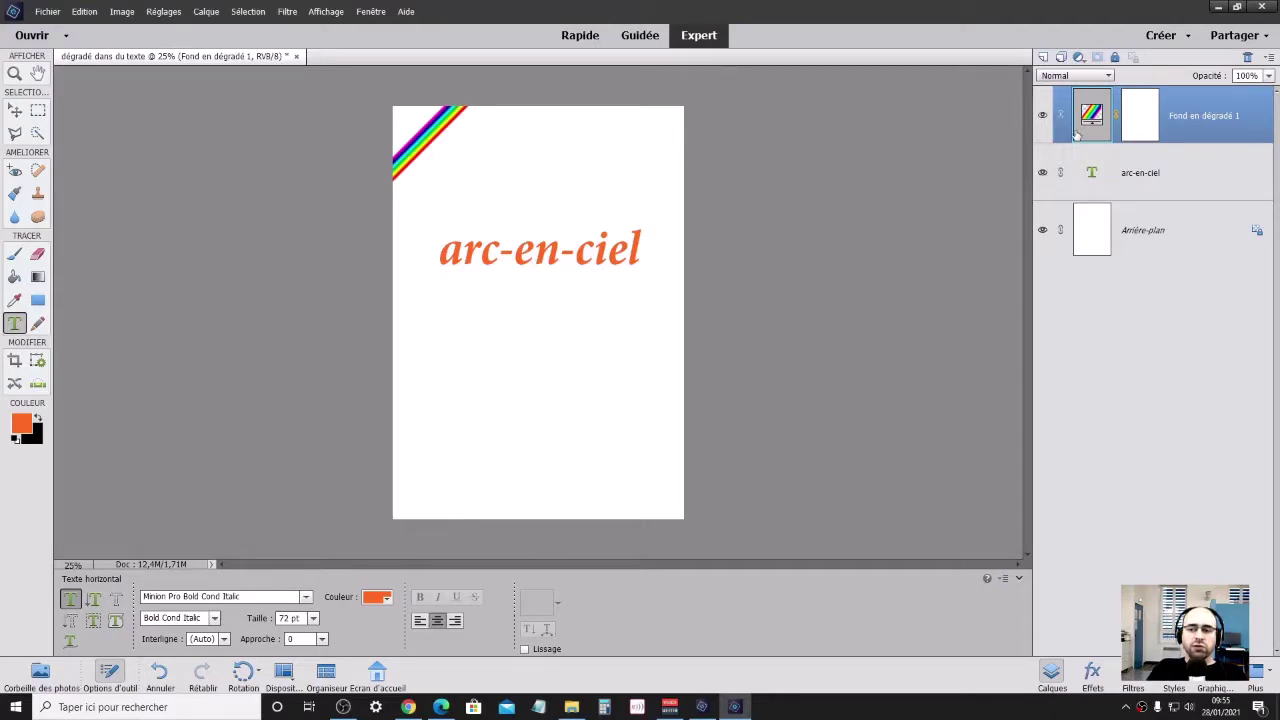
Duplicate the corner-stripe gradient layer with Ctrl+J and move the copy beneath arc-en-ciel
{"action": "left_click", "coordinate": [1076, 133]}
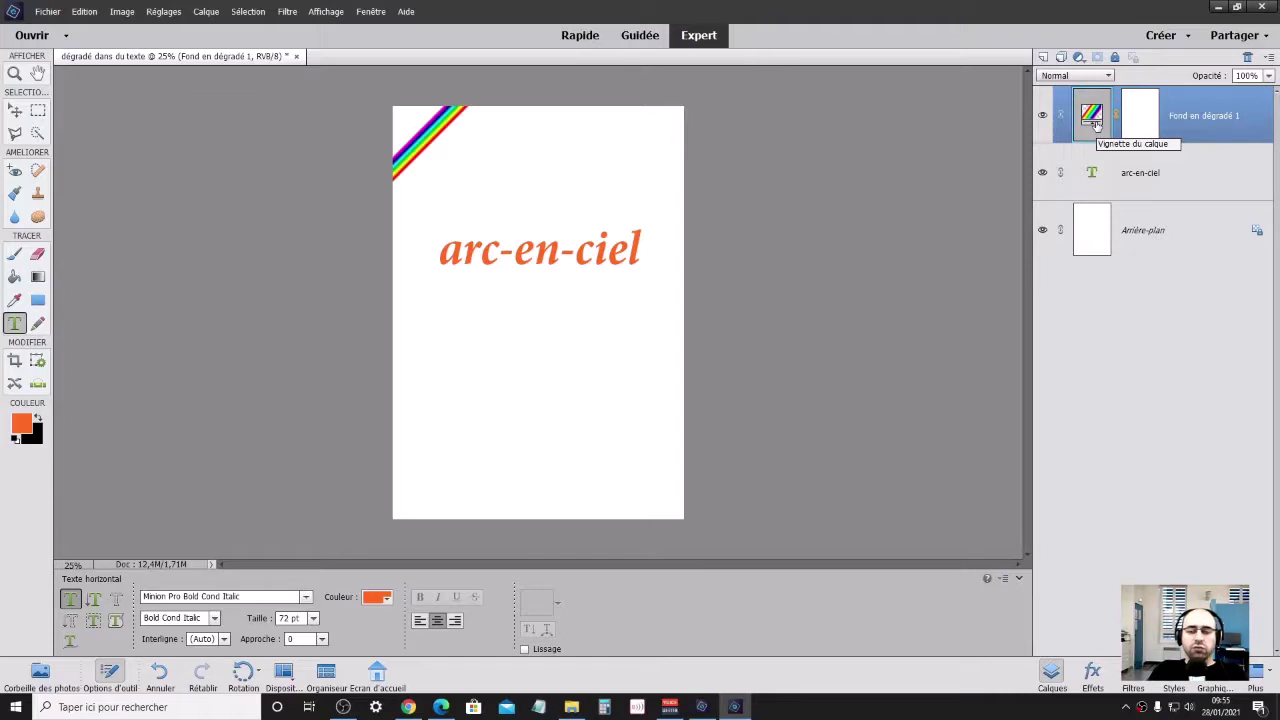
{"action": "key", "text": "ctrl+j"}
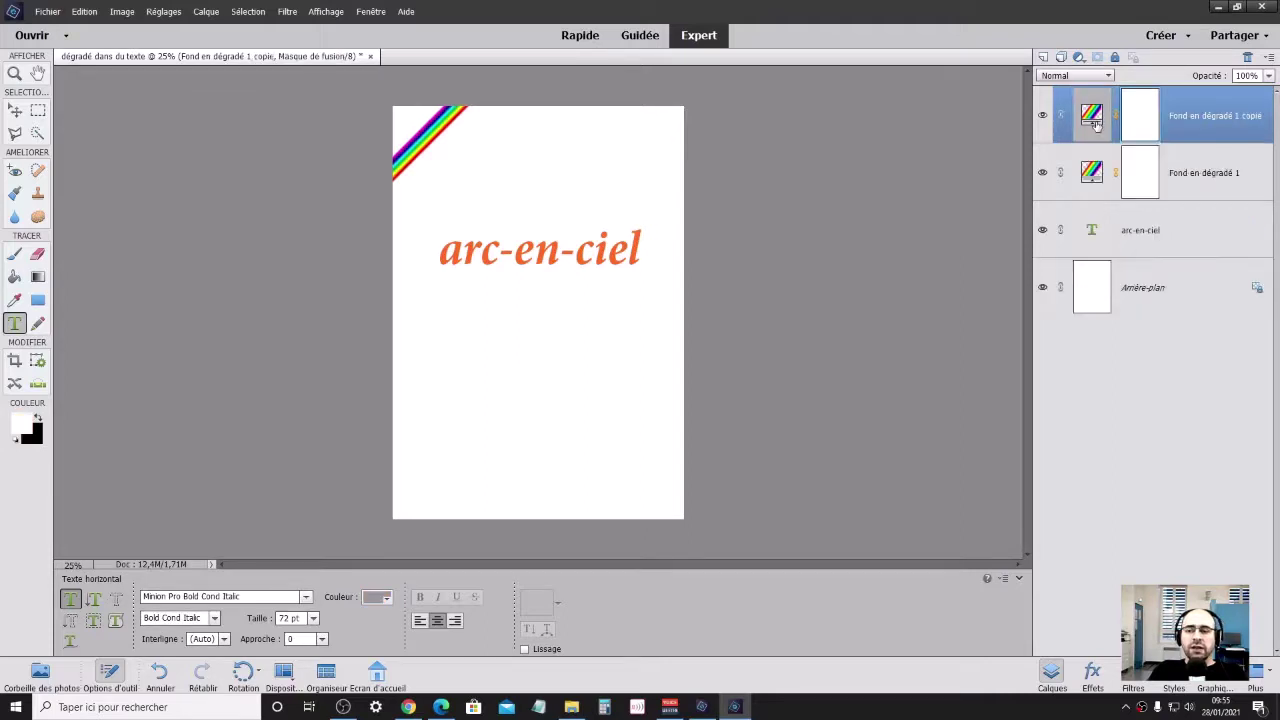
{"action": "left_click", "coordinate": [1093, 186]}
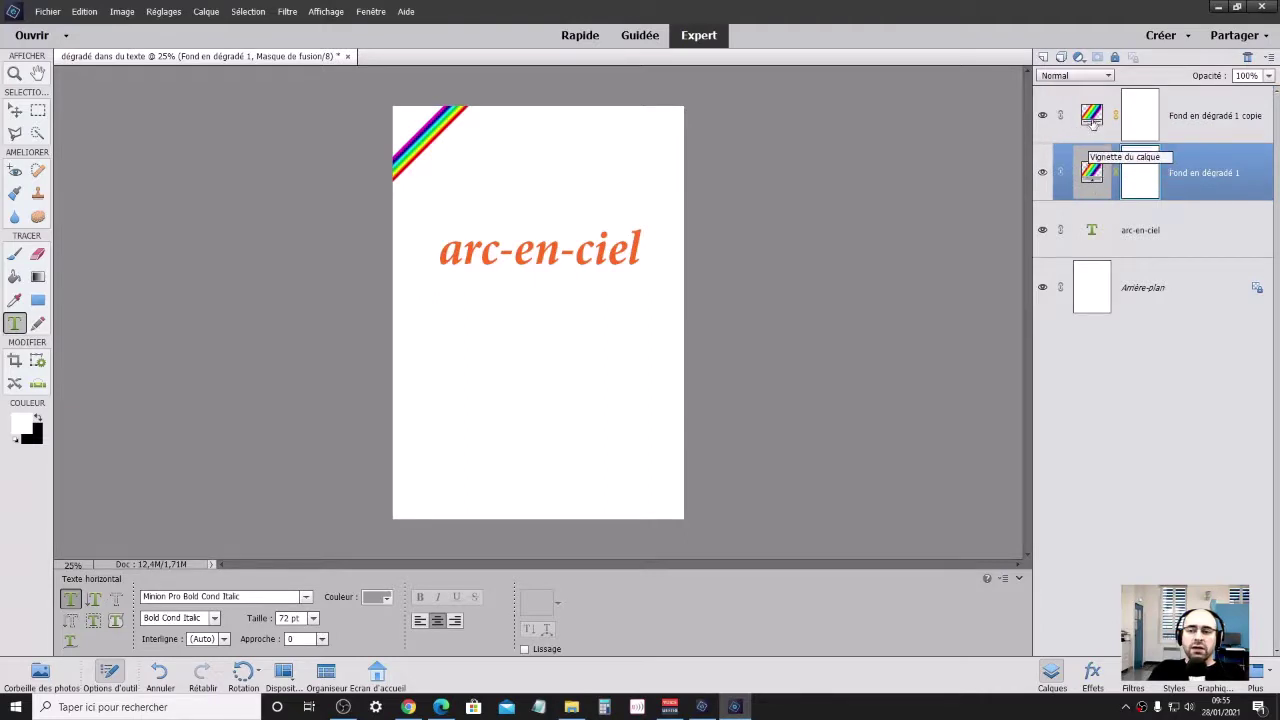
{"action": "left_click_drag", "start_coordinate": [1090, 174], "coordinate": [1088, 238]}
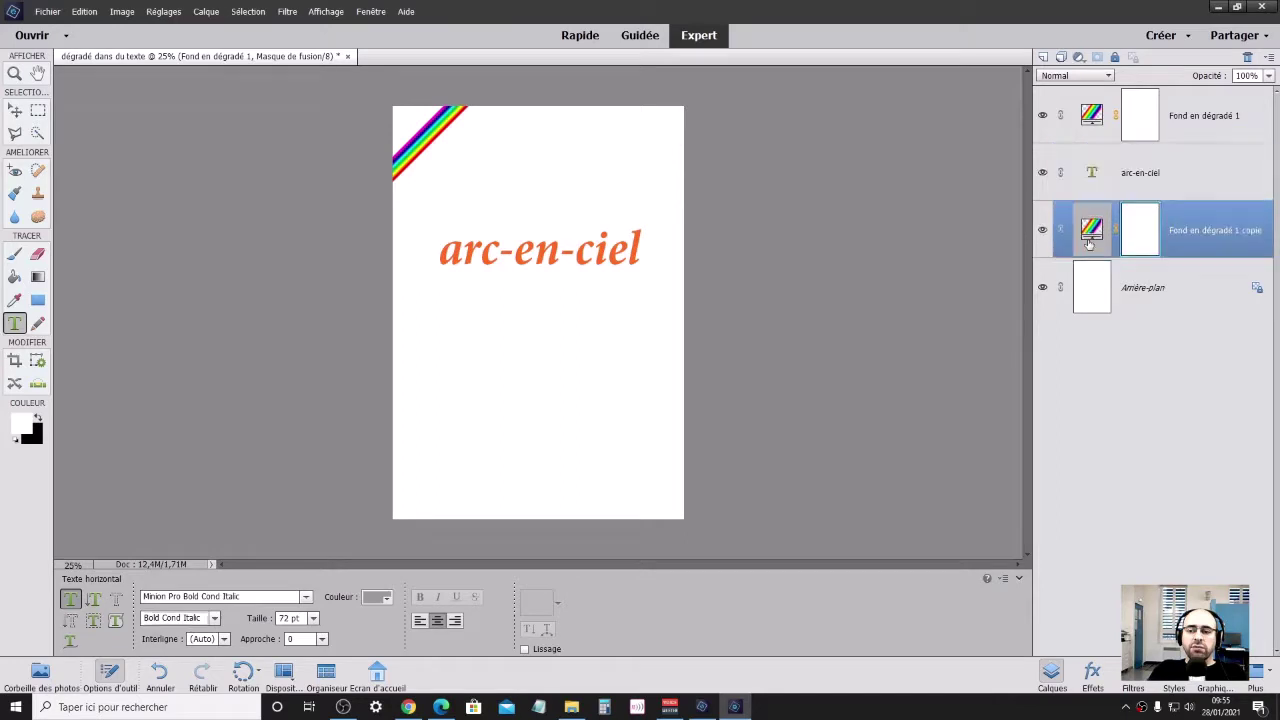
{"action": "left_click", "coordinate": [1042, 172]}
{"action": "left_click", "coordinate": [1042, 115]}
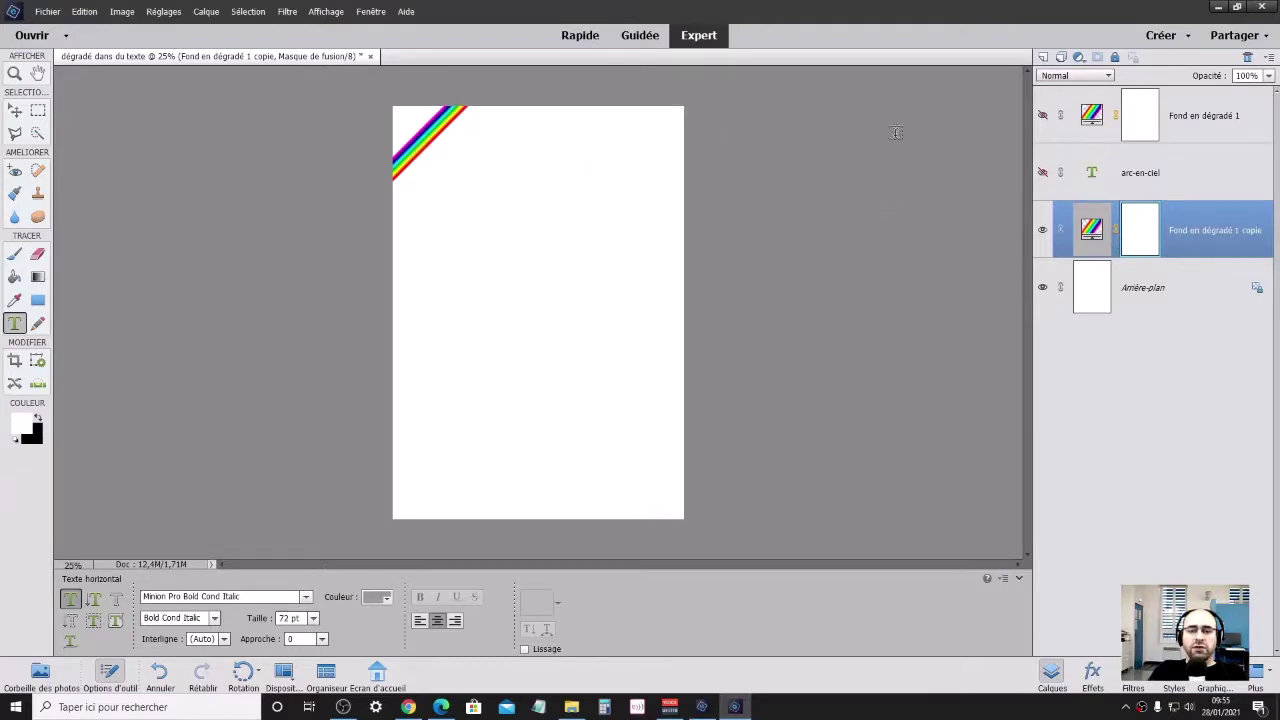
{"action": "left_click", "coordinate": [1042, 172]}
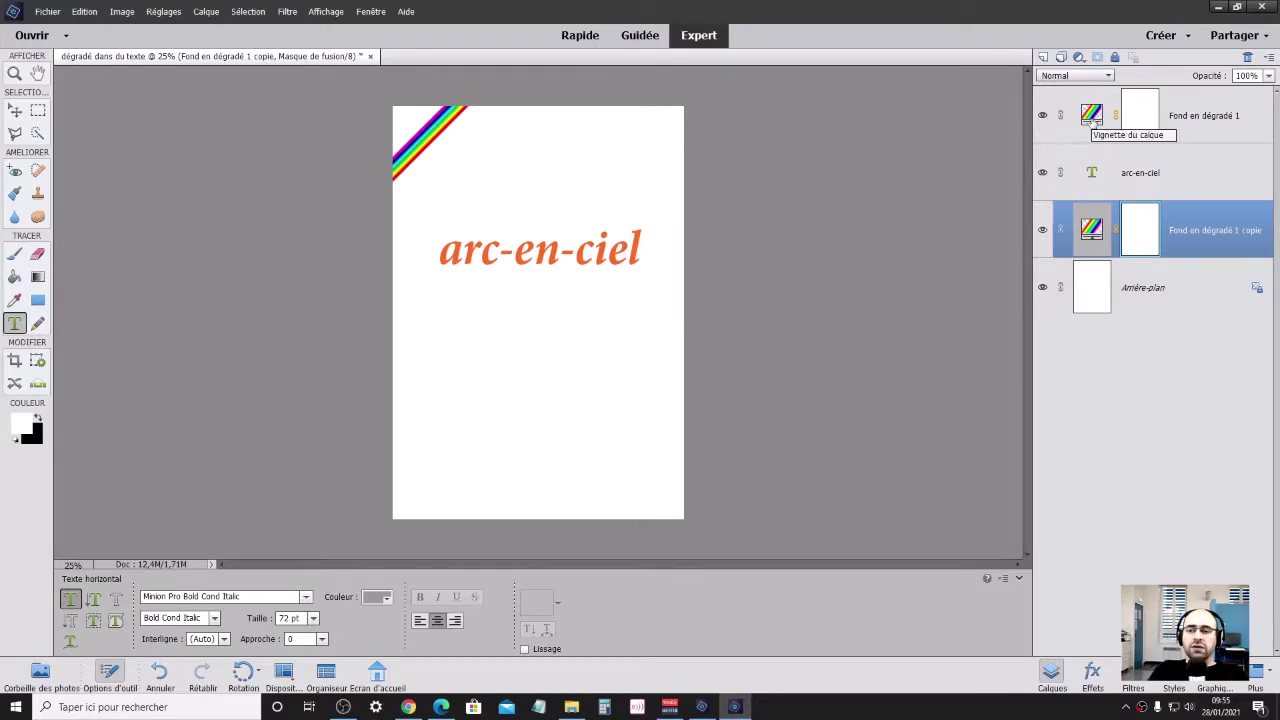
Set the top gradient to 50% scale and 0° angle, shifting the vertical bands over the left half
{"action": "double_click", "coordinate": [1091, 115]}
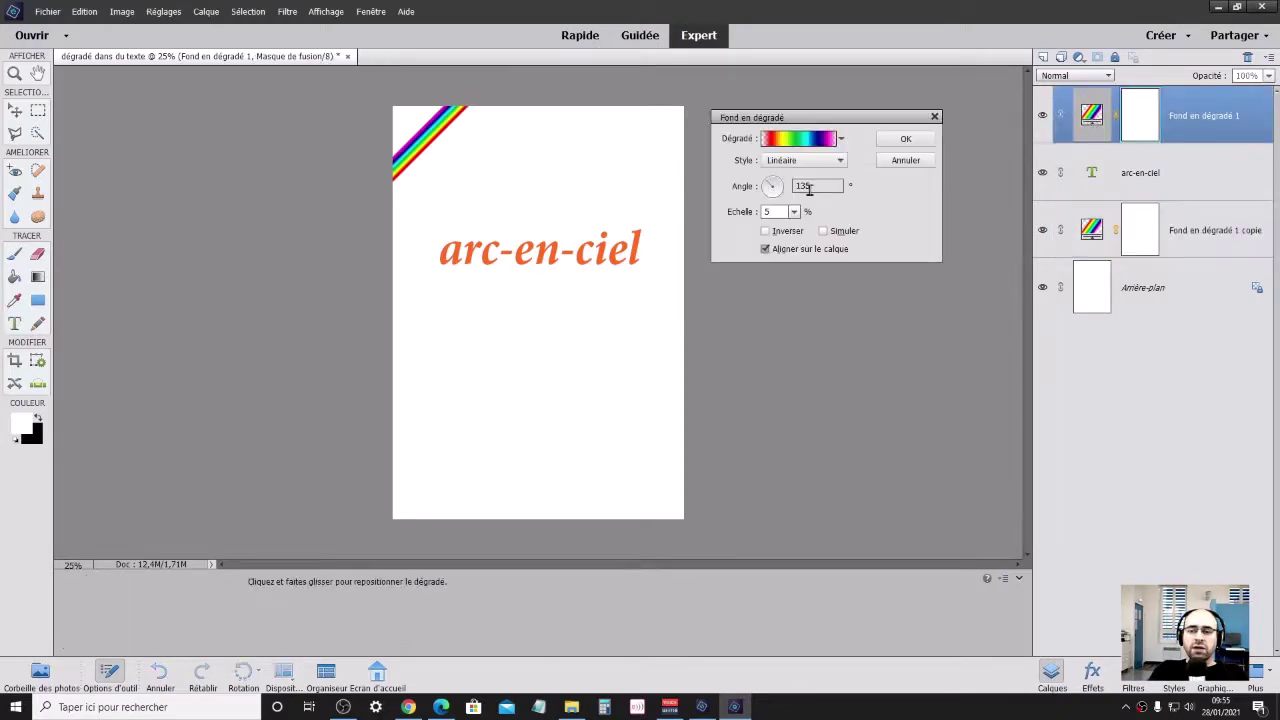
{"action": "double_click", "coordinate": [766, 211]}
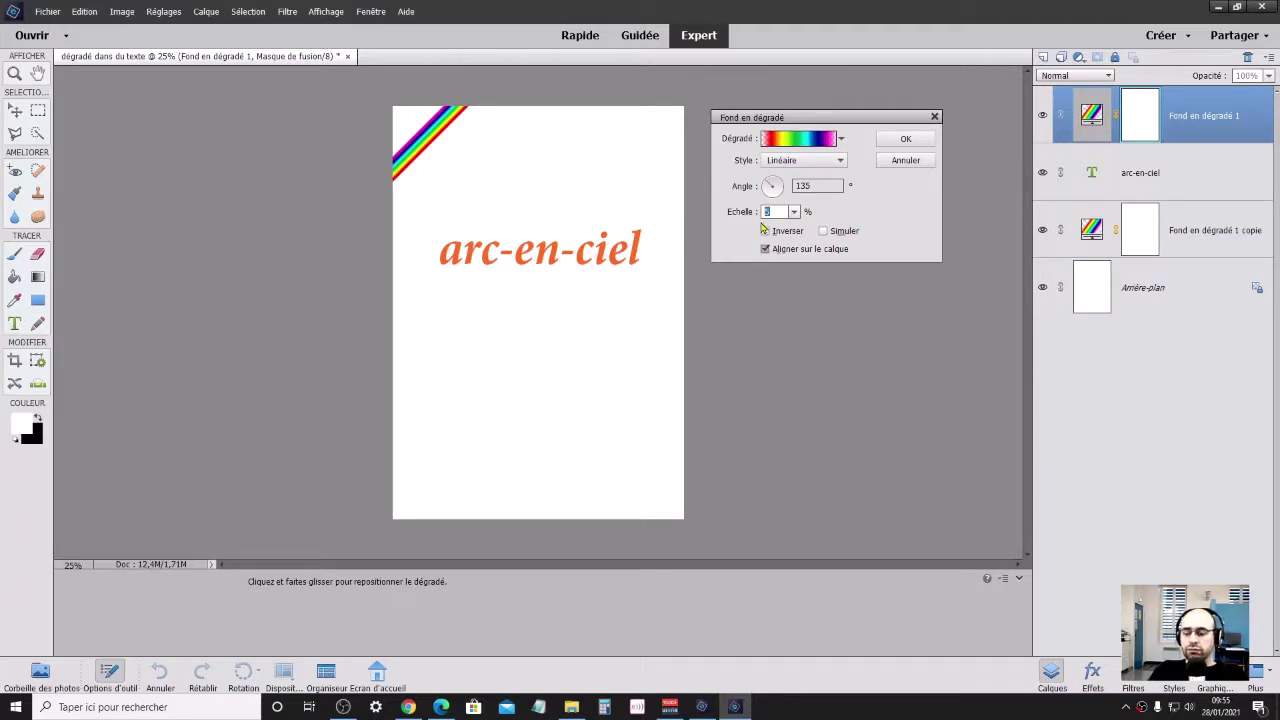
{"action": "type", "text": "50"}
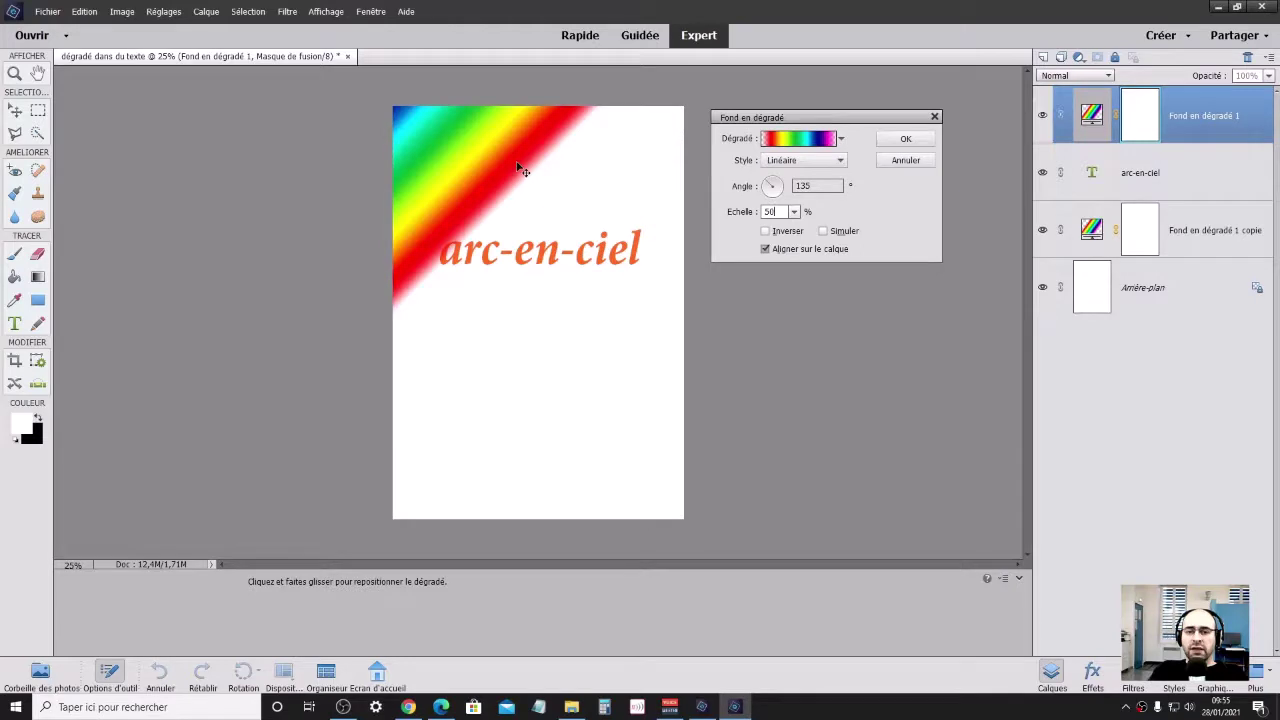
{"action": "left_click_drag", "start_coordinate": [520, 168], "coordinate": [618, 296]}
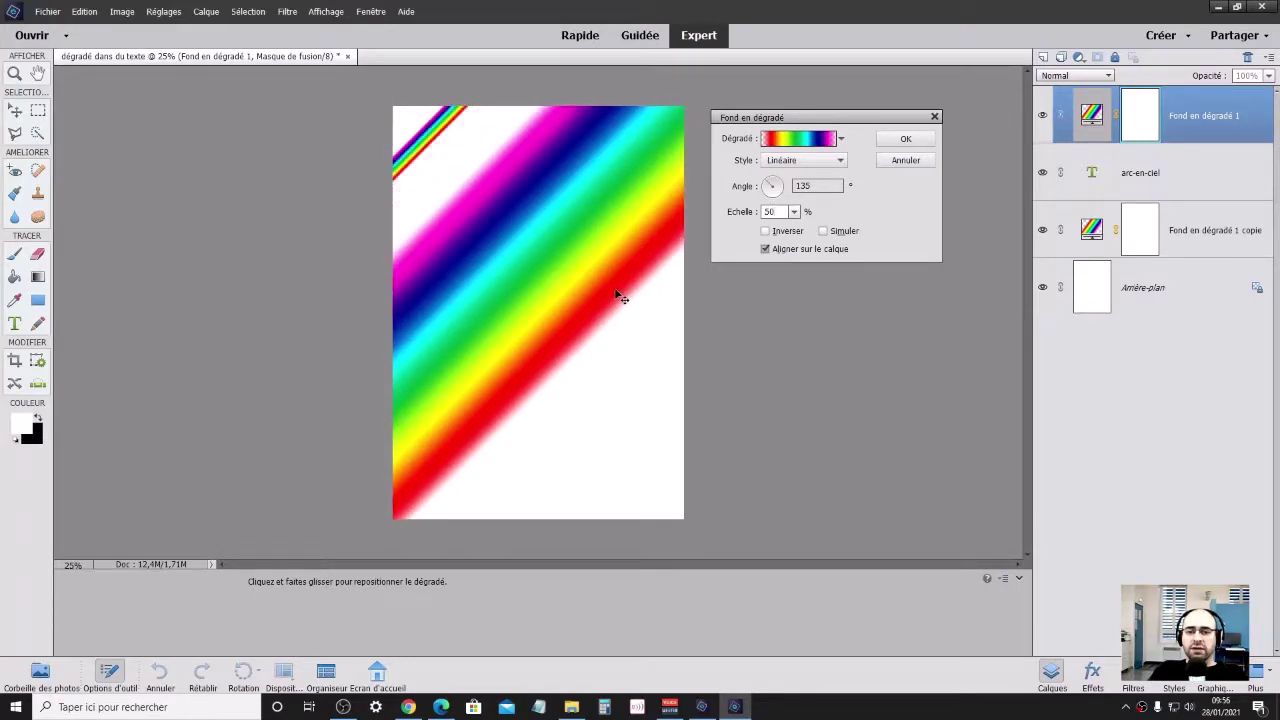
{"action": "double_click", "coordinate": [820, 186]}
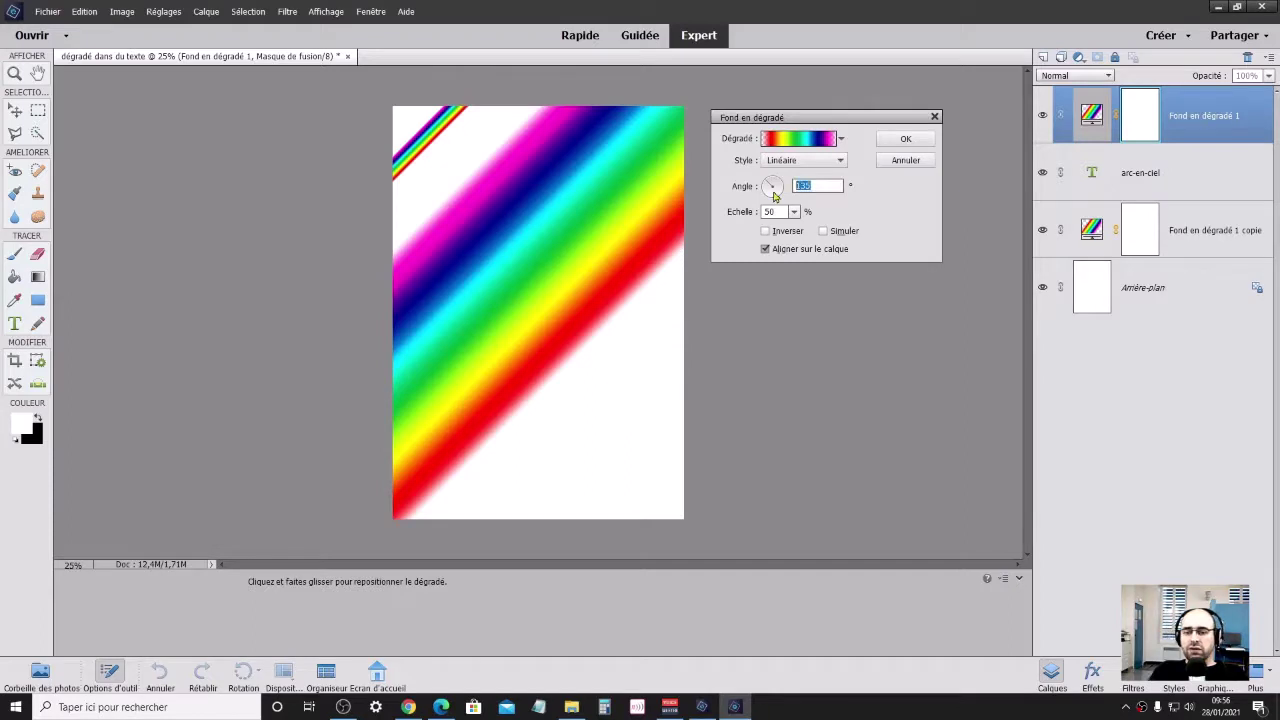
{"action": "type", "text": "0"}
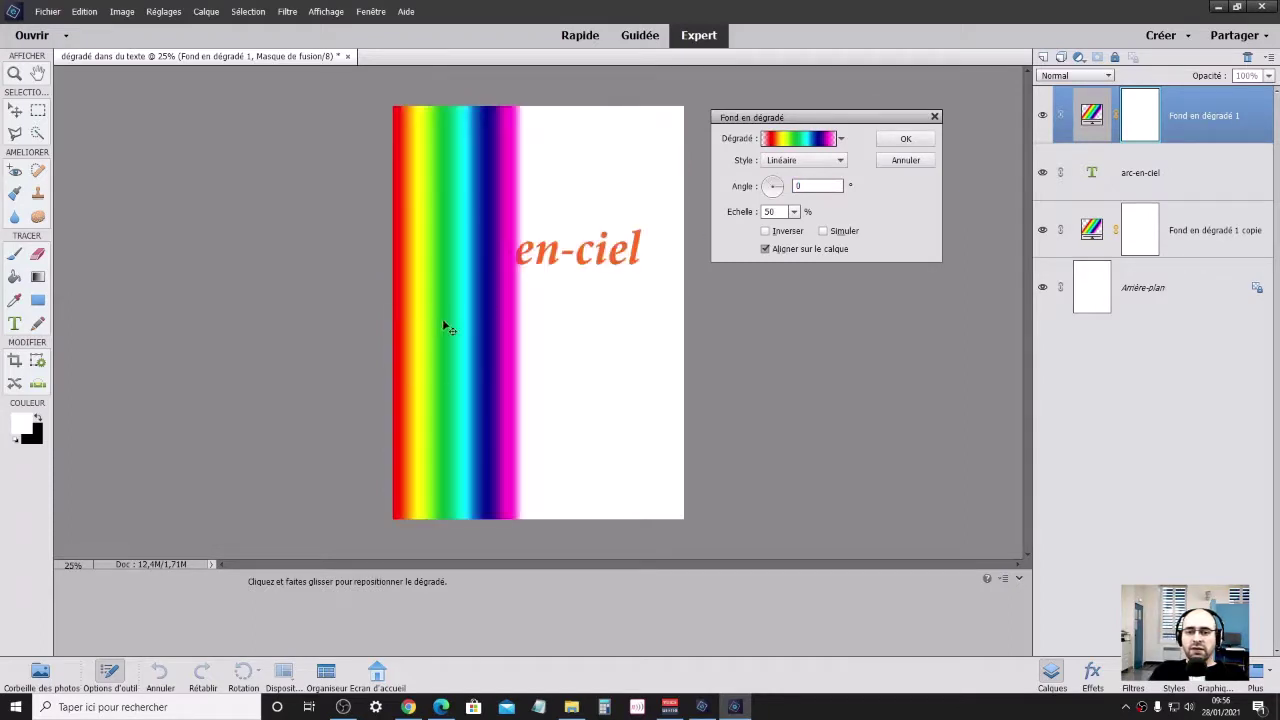
{"action": "left_click_drag", "start_coordinate": [443, 324], "coordinate": [450, 333]}
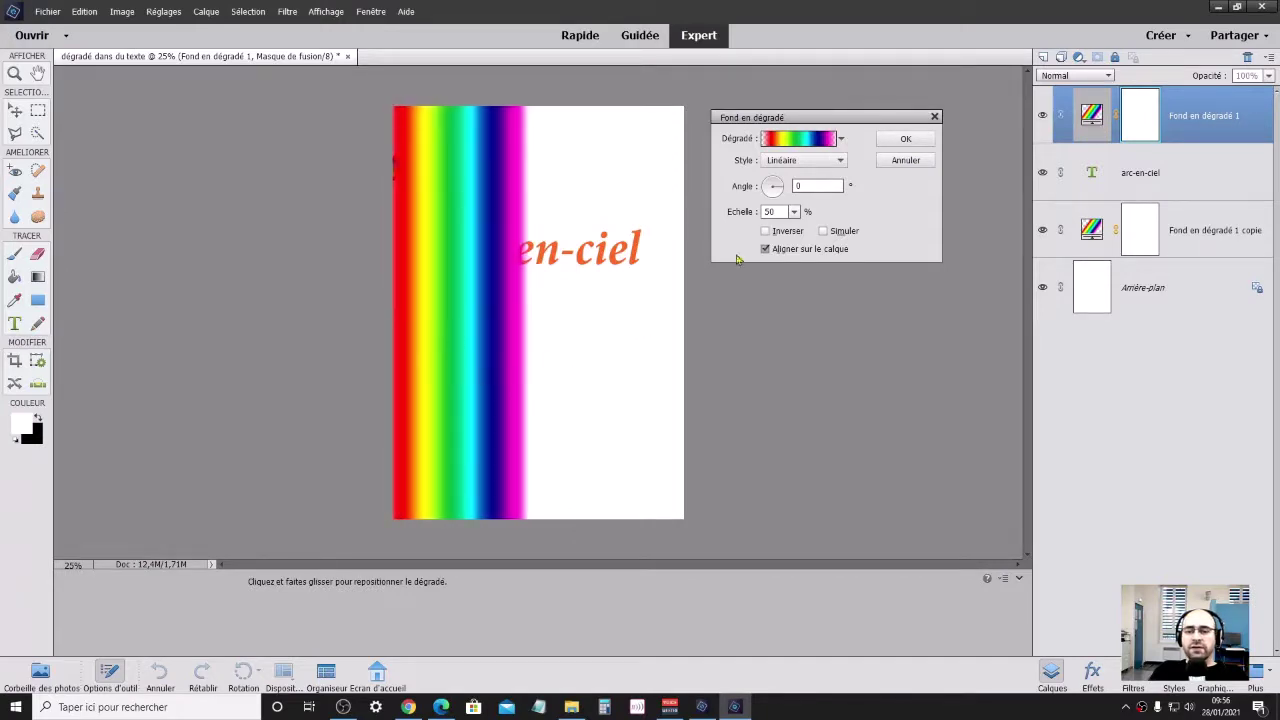
{"action": "left_click_drag", "start_coordinate": [457, 341], "coordinate": [494, 341]}
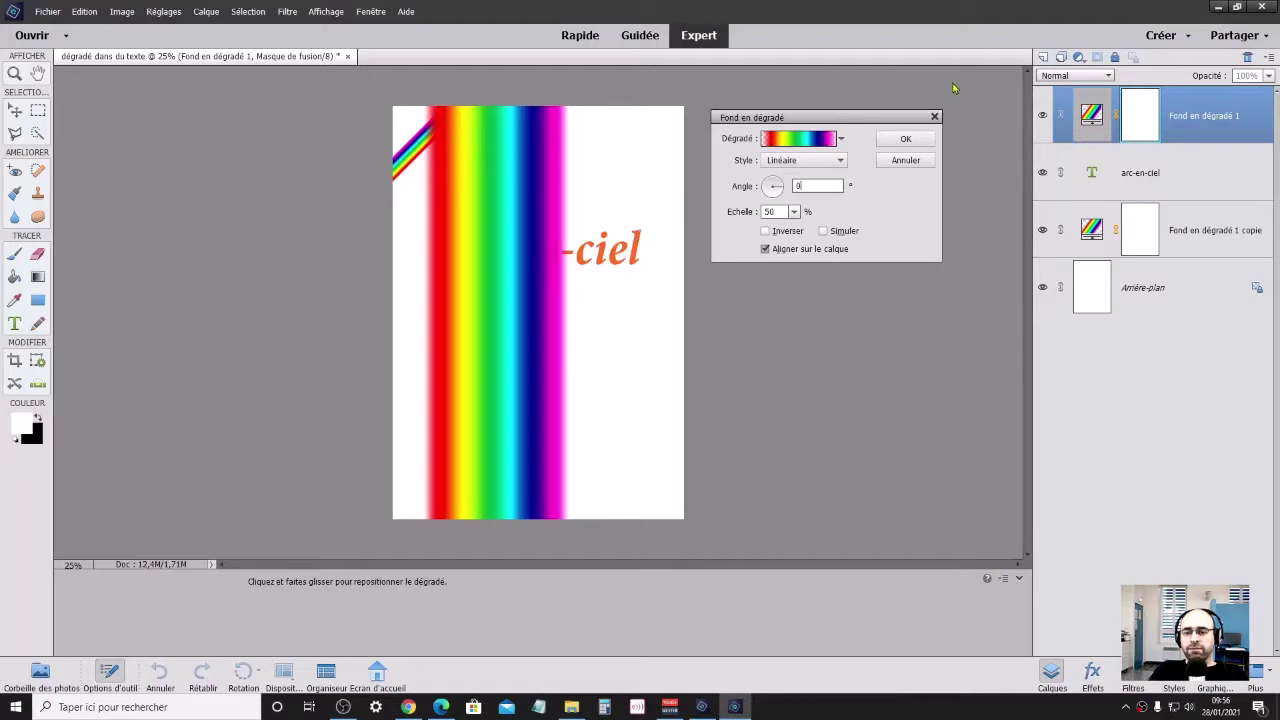
{"action": "left_click", "coordinate": [928, 137]}
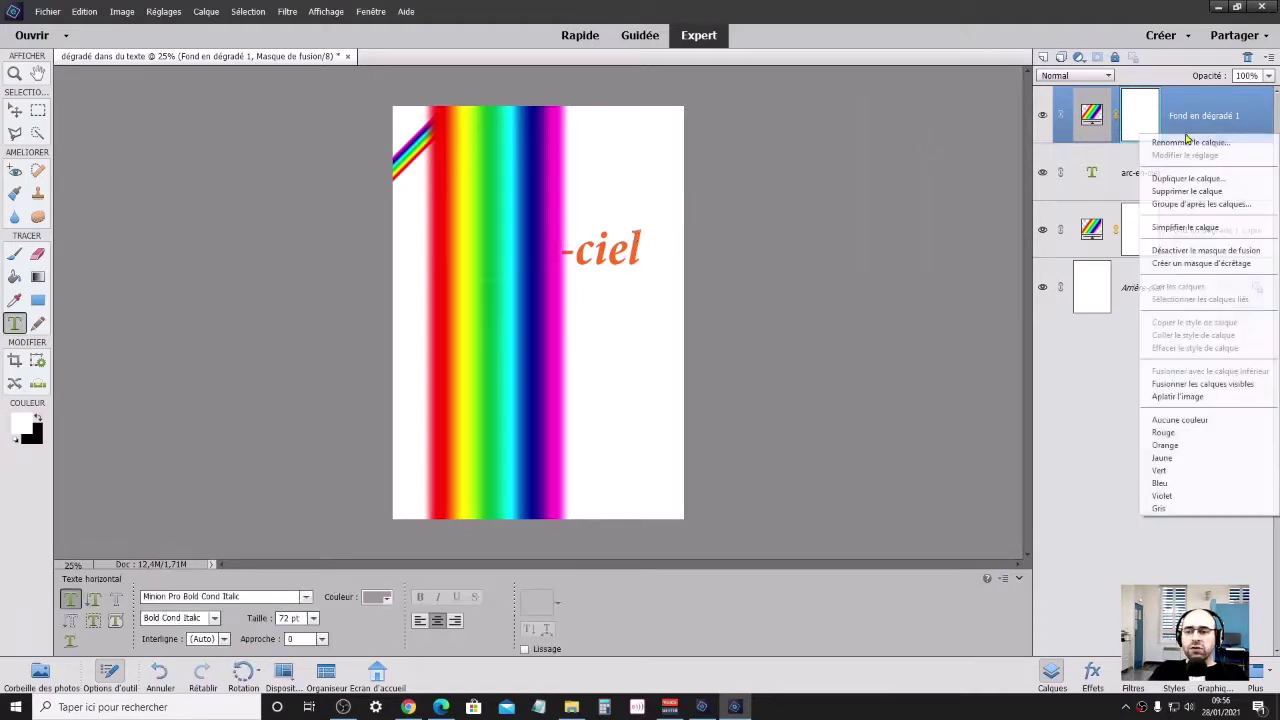
{"action": "right_click", "coordinate": [1184, 138]}
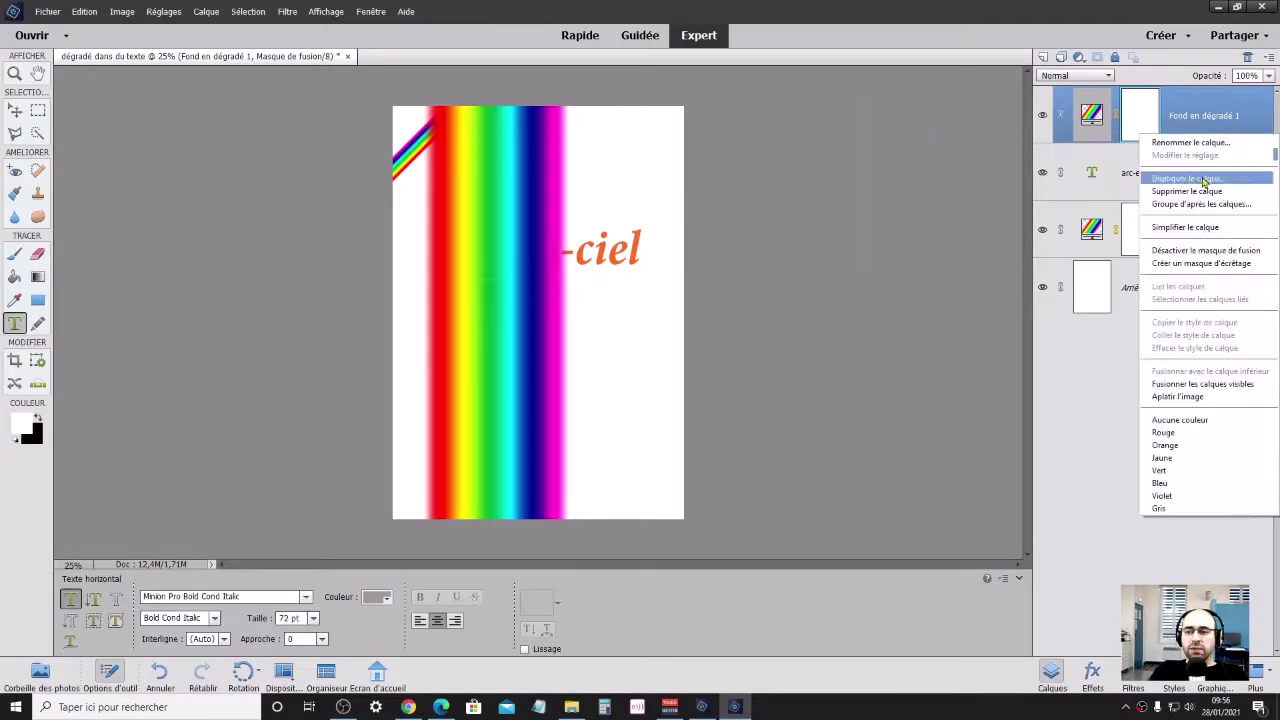
Clip the top gradient to the arc-en-ciel text with Créer un masque d'écrêtage
{"action": "left_click", "coordinate": [1216, 264]}
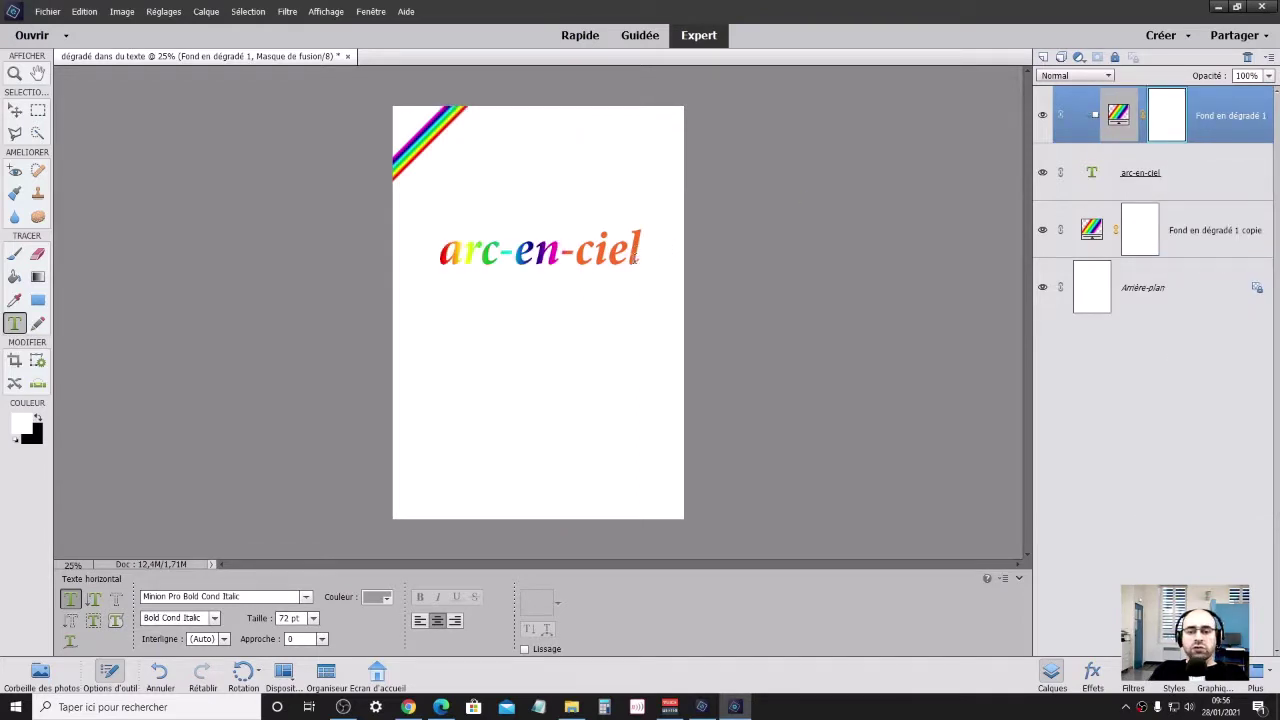
Set the text's gradient to 100% scale and shift it so the word runs red to violet
{"action": "double_click", "coordinate": [1118, 115]}
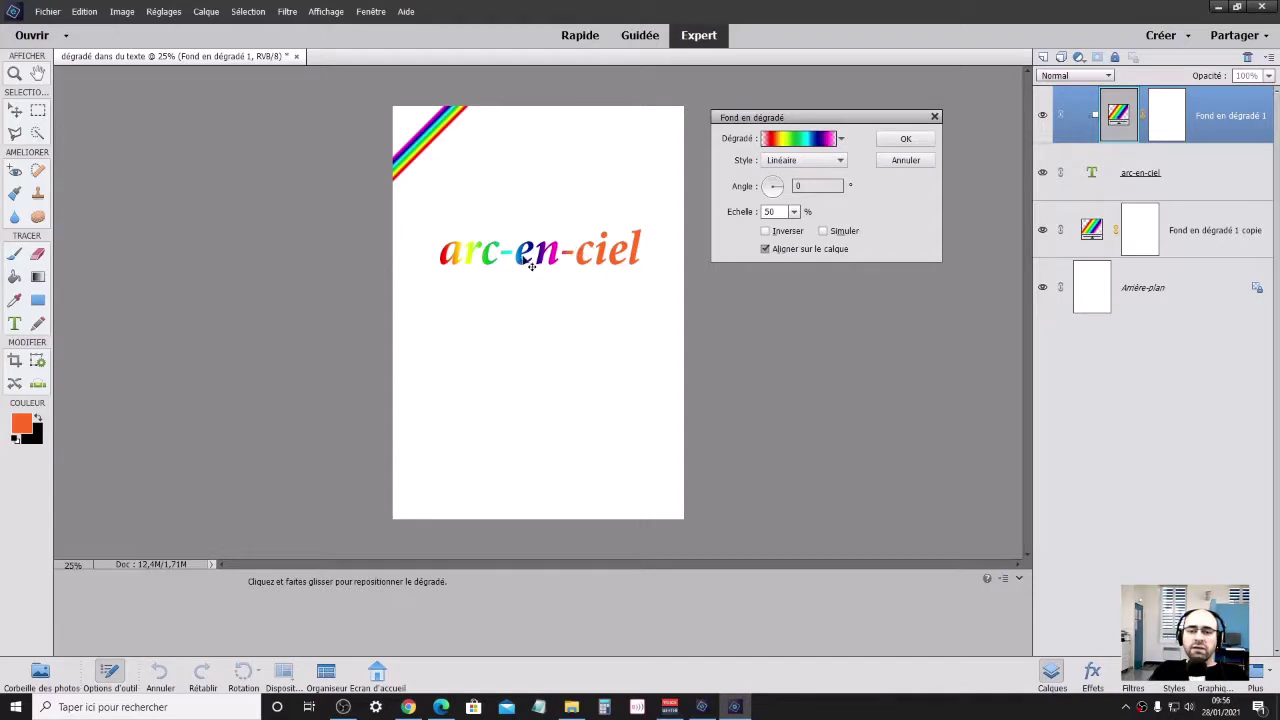
{"action": "left_click_drag", "start_coordinate": [543, 279], "coordinate": [604, 263]}
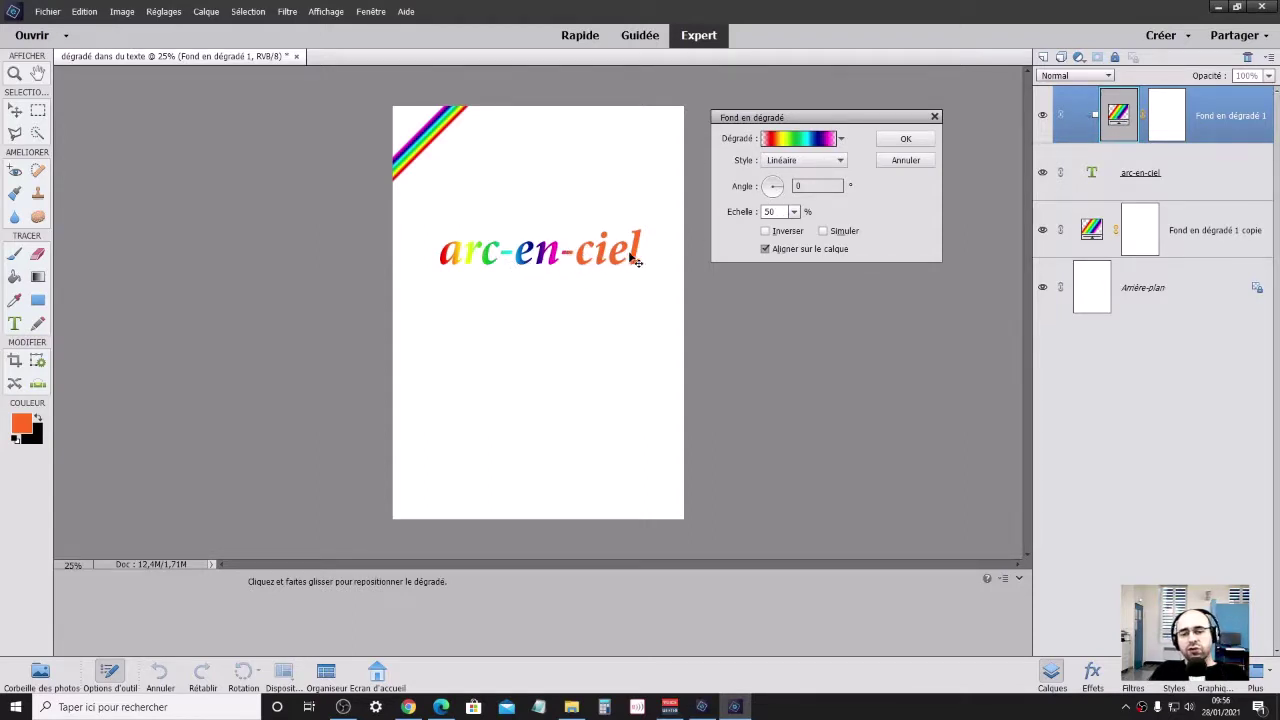
{"action": "double_click", "coordinate": [771, 212]}
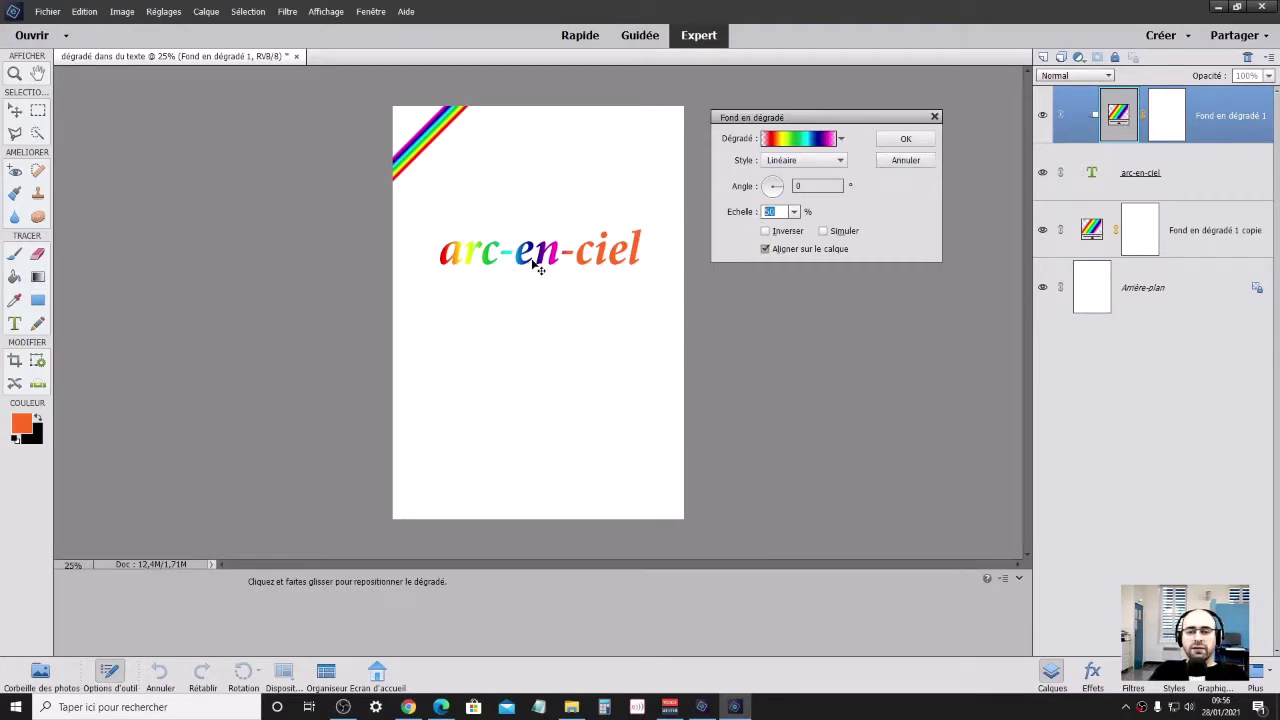
{"action": "mouse_move", "coordinate": [540, 269]}
{"action": "left_mouse_down"}
{"action": "mouse_move", "coordinate": [600, 269]}
{"action": "mouse_move", "coordinate": [580, 270]}
{"action": "left_mouse_up"}
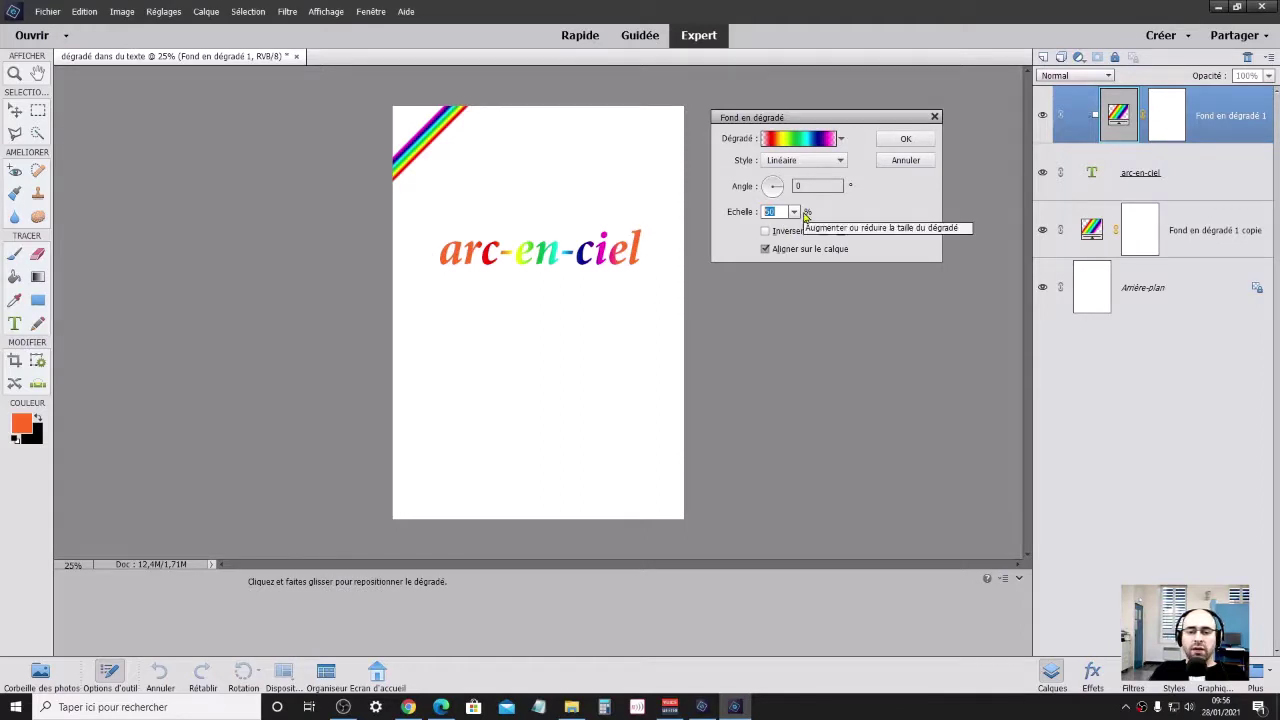
{"action": "type", "text": "100"}
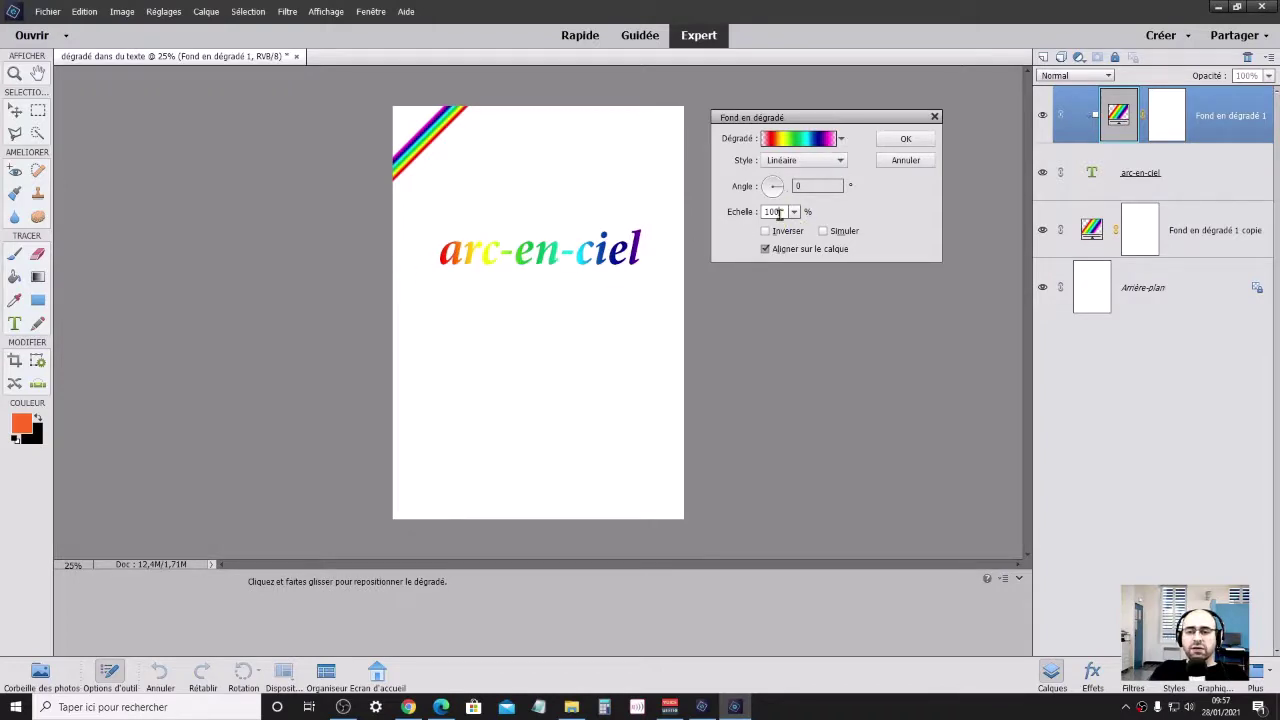
{"action": "left_click", "coordinate": [903, 141]}
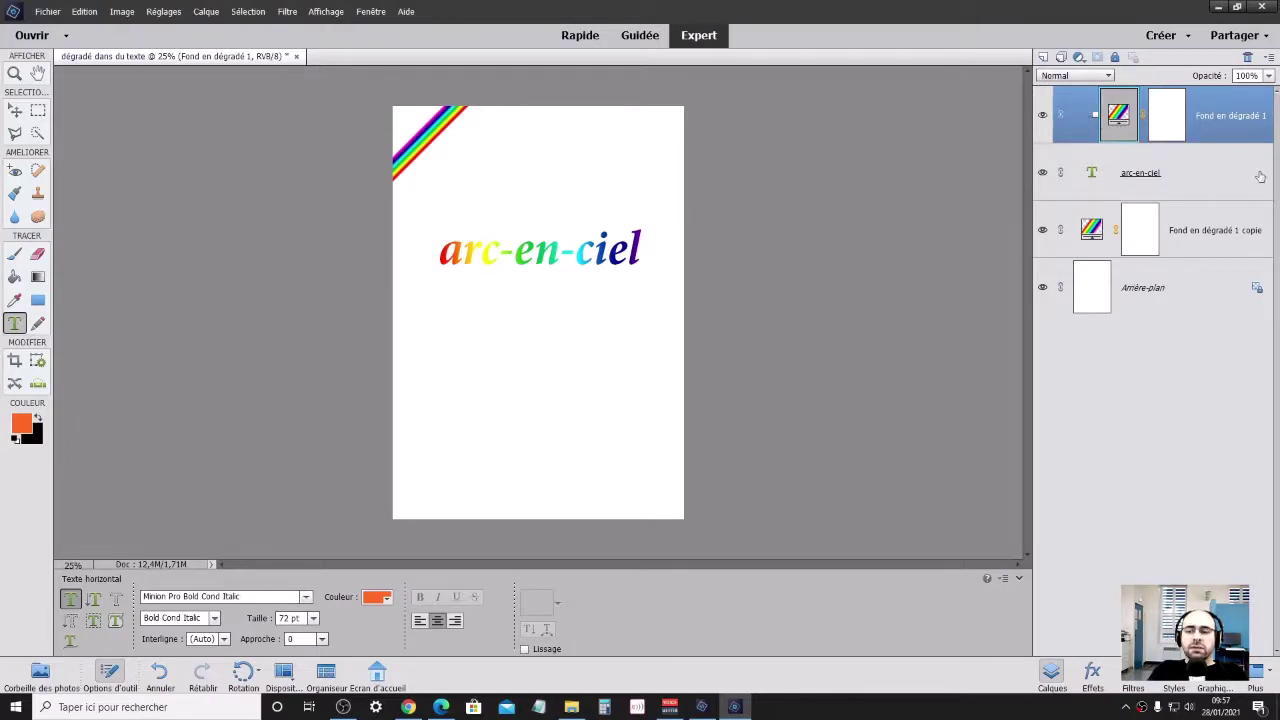
Select the arc-en-ciel layer with the Move tool and open the menu bar for transformation commands
{"action": "left_click", "coordinate": [1197, 181]}
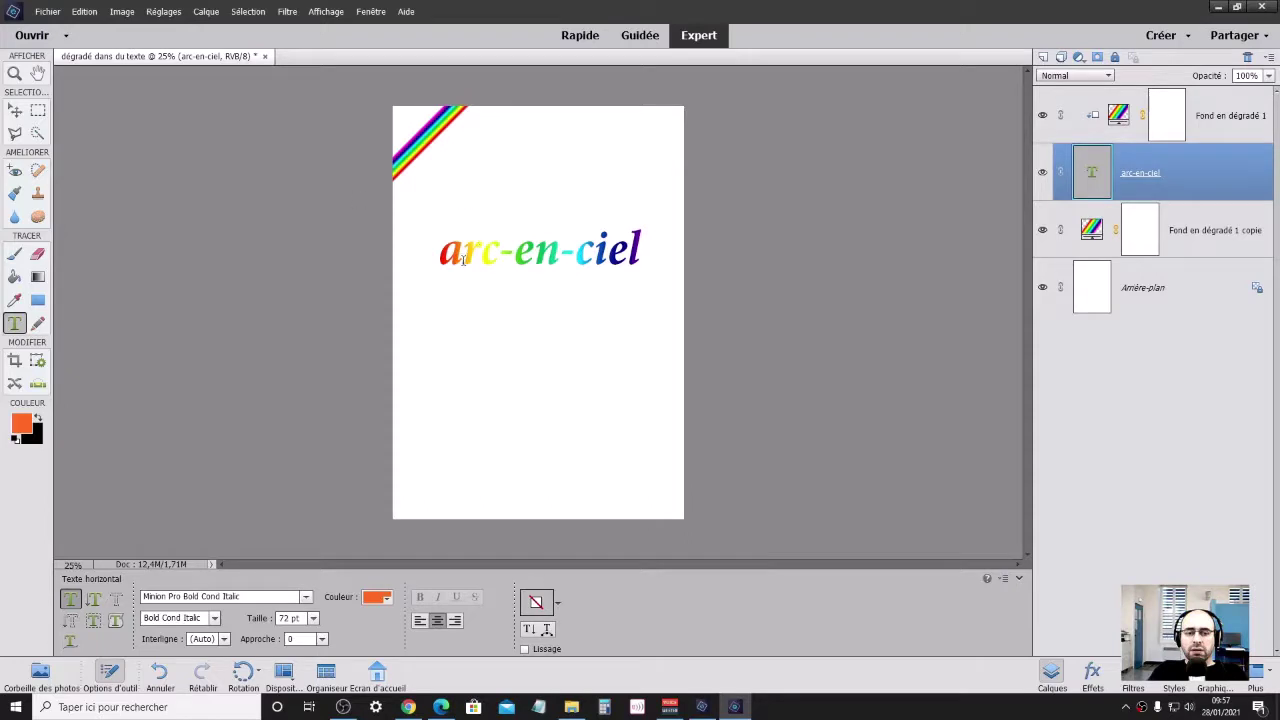
{"action": "left_click", "coordinate": [15, 111]}
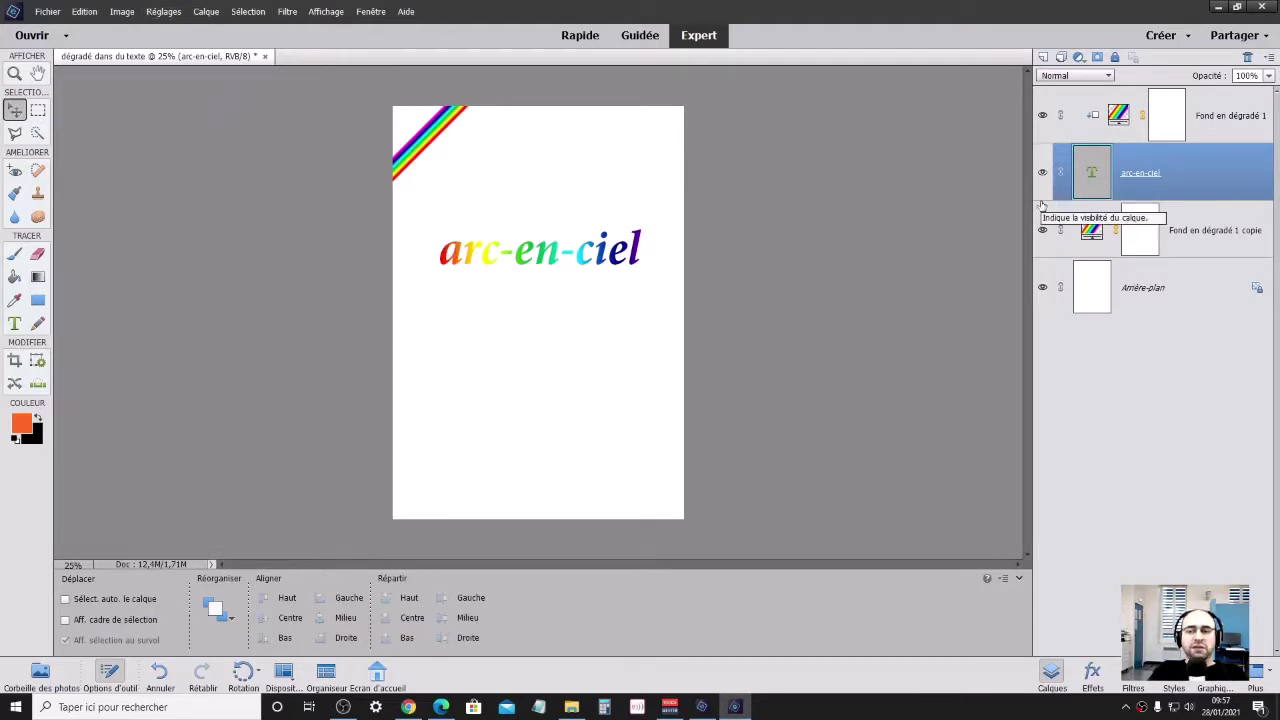
{"action": "left_click", "coordinate": [249, 12]}
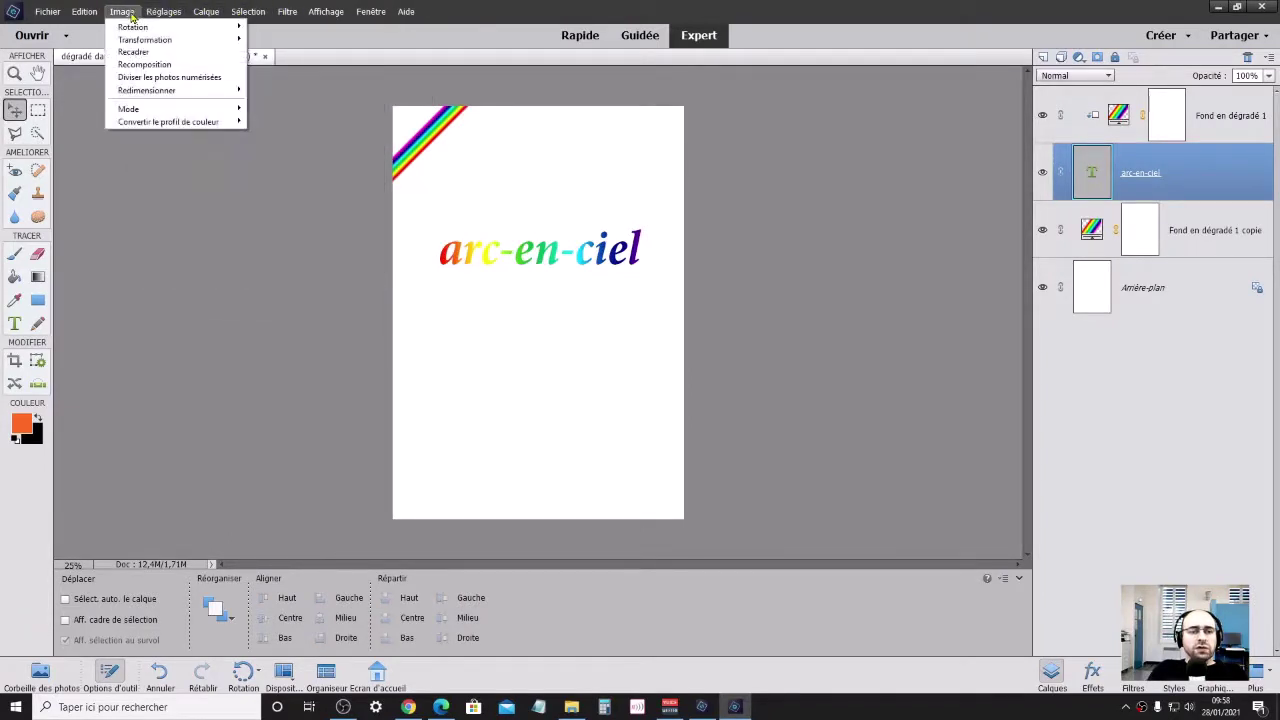
{"action": "mouse_move", "coordinate": [145, 39]}
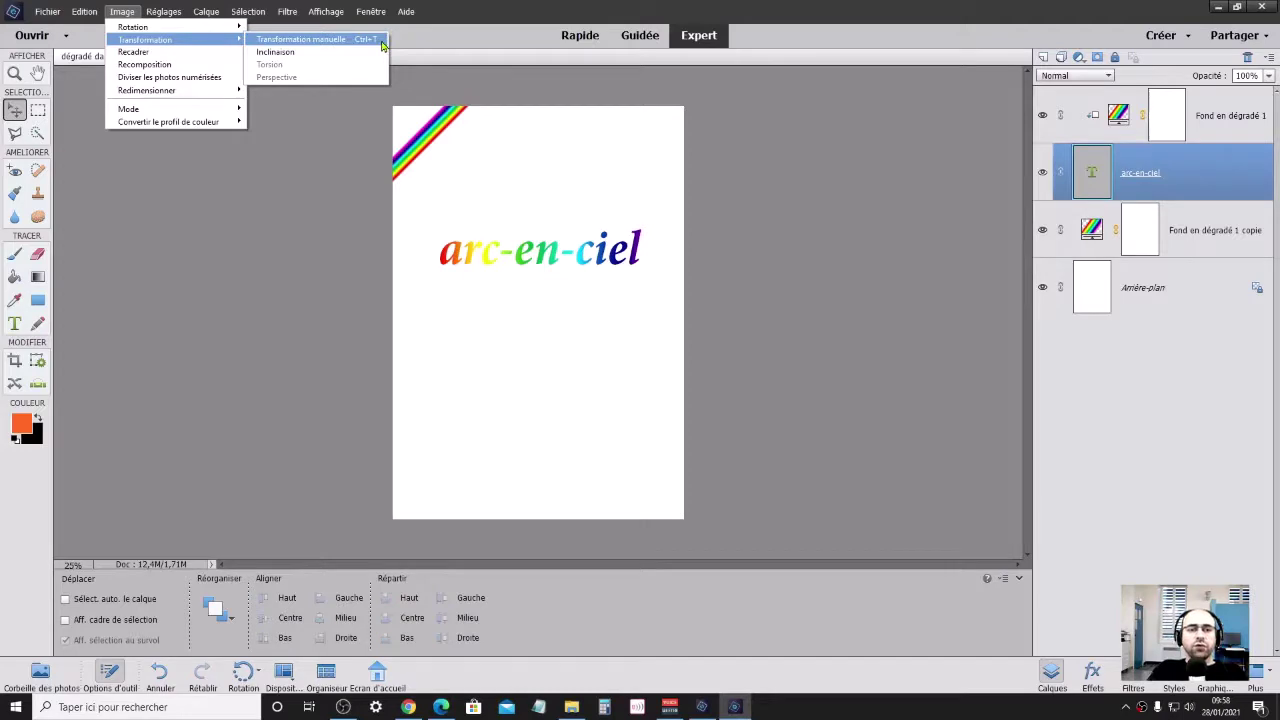
Free-transform the text, testing rotations before returning to 0°, then scale it to 120.14%
{"action": "left_click", "coordinate": [382, 46]}
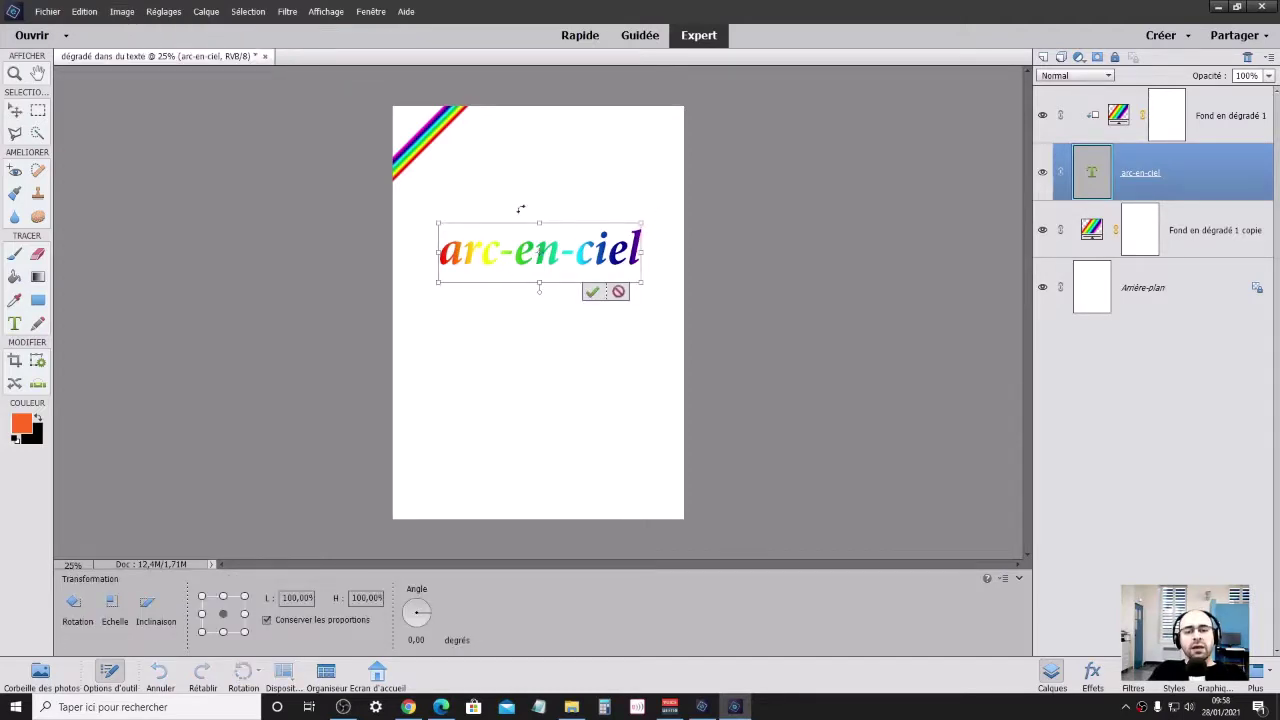
{"action": "mouse_move", "coordinate": [657, 214]}
{"action": "left_mouse_down"}
{"action": "mouse_move", "coordinate": [625, 188]}
{"action": "mouse_move", "coordinate": [625, 230]}
{"action": "left_mouse_up"}
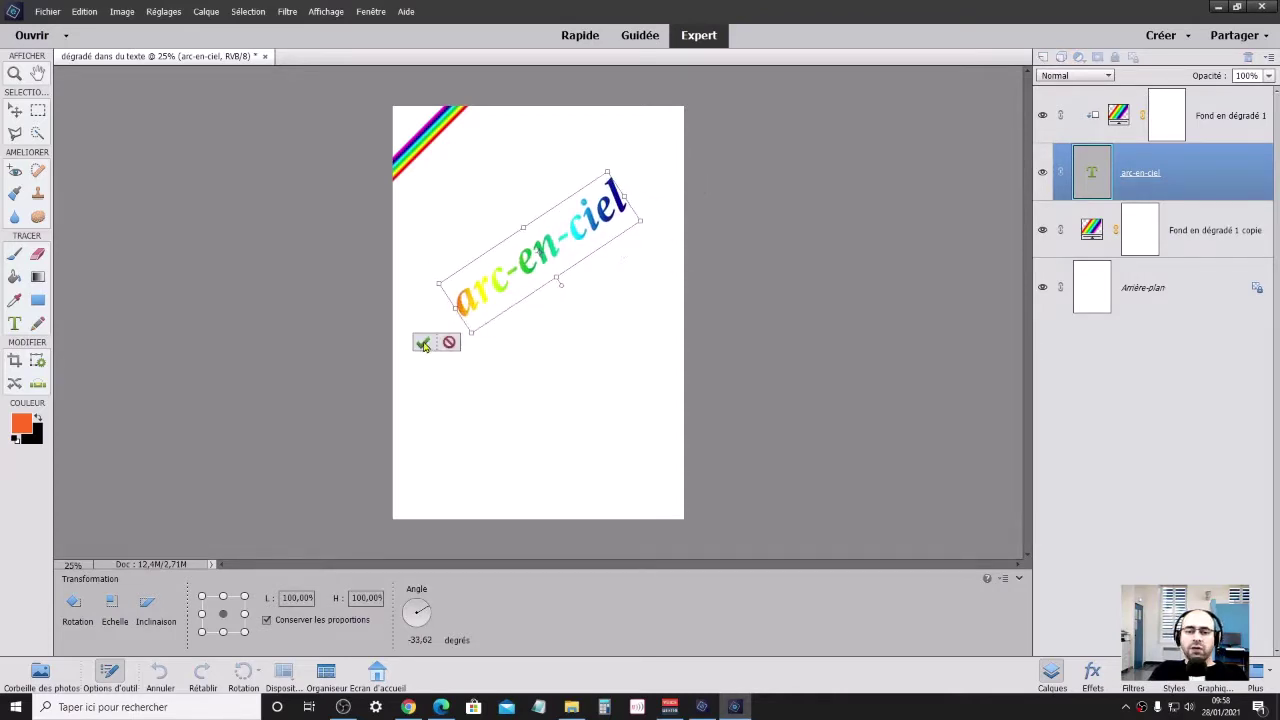
{"action": "mouse_move", "coordinate": [617, 163]}
{"action": "left_mouse_down"}
{"action": "mouse_move", "coordinate": [513, 144]}
{"action": "mouse_move", "coordinate": [491, 164]}
{"action": "mouse_move", "coordinate": [470, 292]}
{"action": "mouse_move", "coordinate": [491, 337]}
{"action": "mouse_move", "coordinate": [529, 366]}
{"action": "mouse_move", "coordinate": [591, 340]}
{"action": "mouse_move", "coordinate": [613, 285]}
{"action": "mouse_move", "coordinate": [597, 216]}
{"action": "mouse_move", "coordinate": [557, 190]}
{"action": "left_mouse_up"}
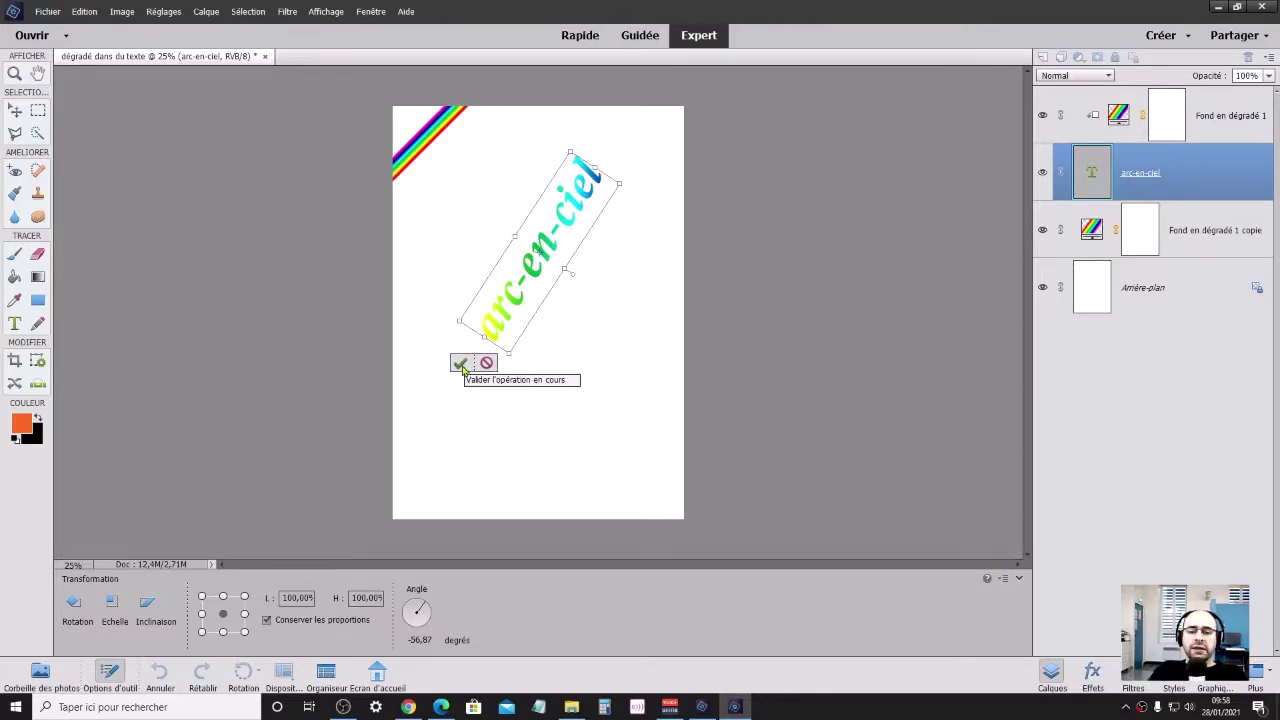
{"action": "left_click_drag", "start_coordinate": [649, 186], "coordinate": [623, 289]}
{"action": "left_click_drag", "start_coordinate": [641, 225], "coordinate": [660, 215]}
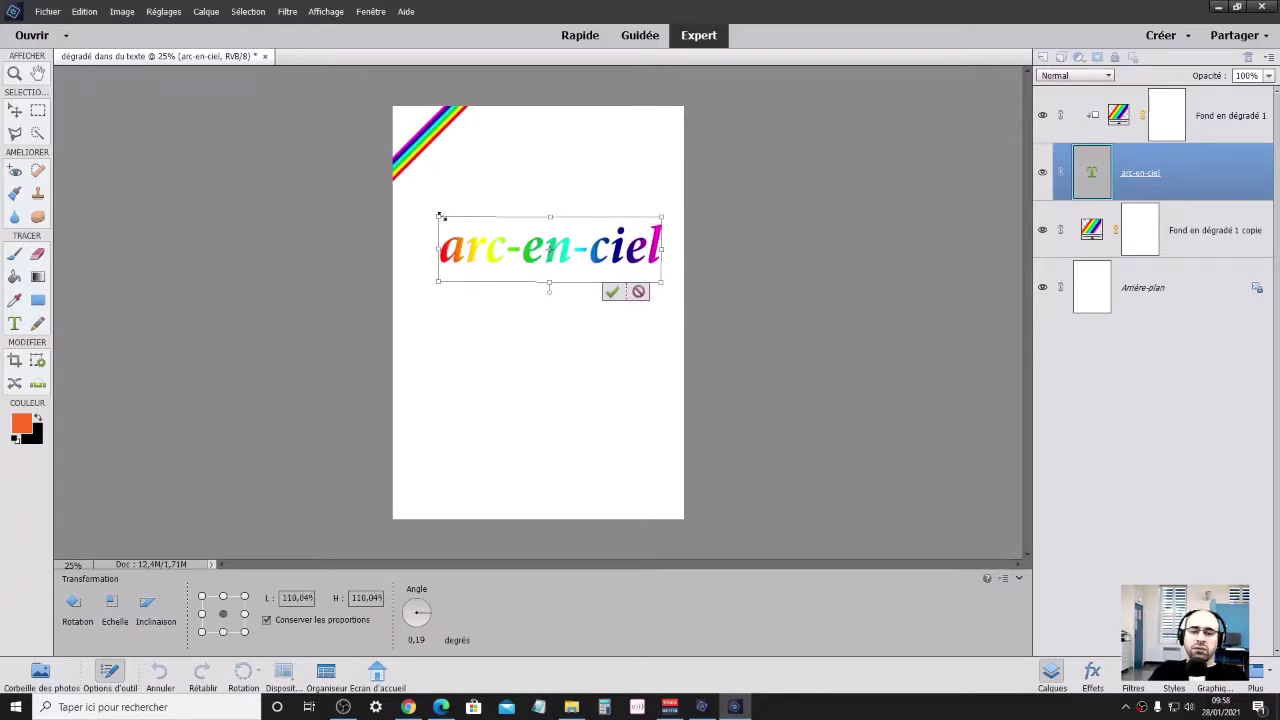
{"action": "left_click_drag", "start_coordinate": [440, 215], "coordinate": [418, 211]}
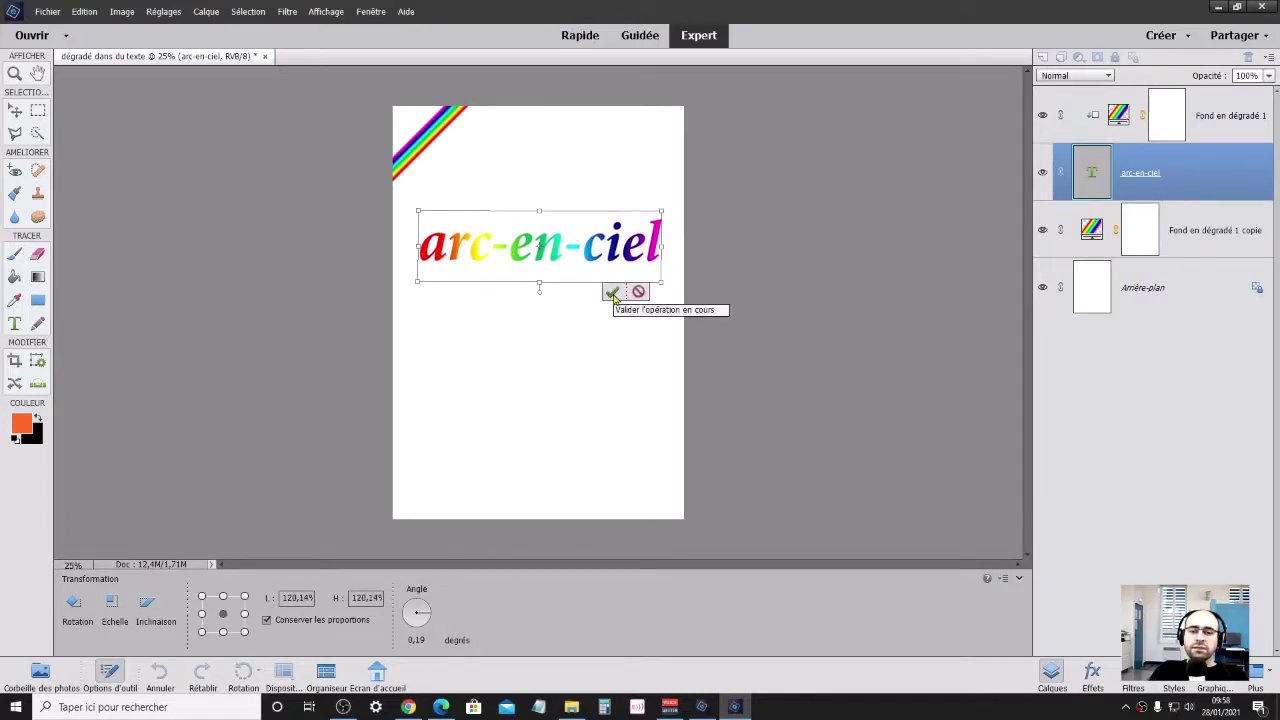
{"action": "left_click", "coordinate": [612, 293]}
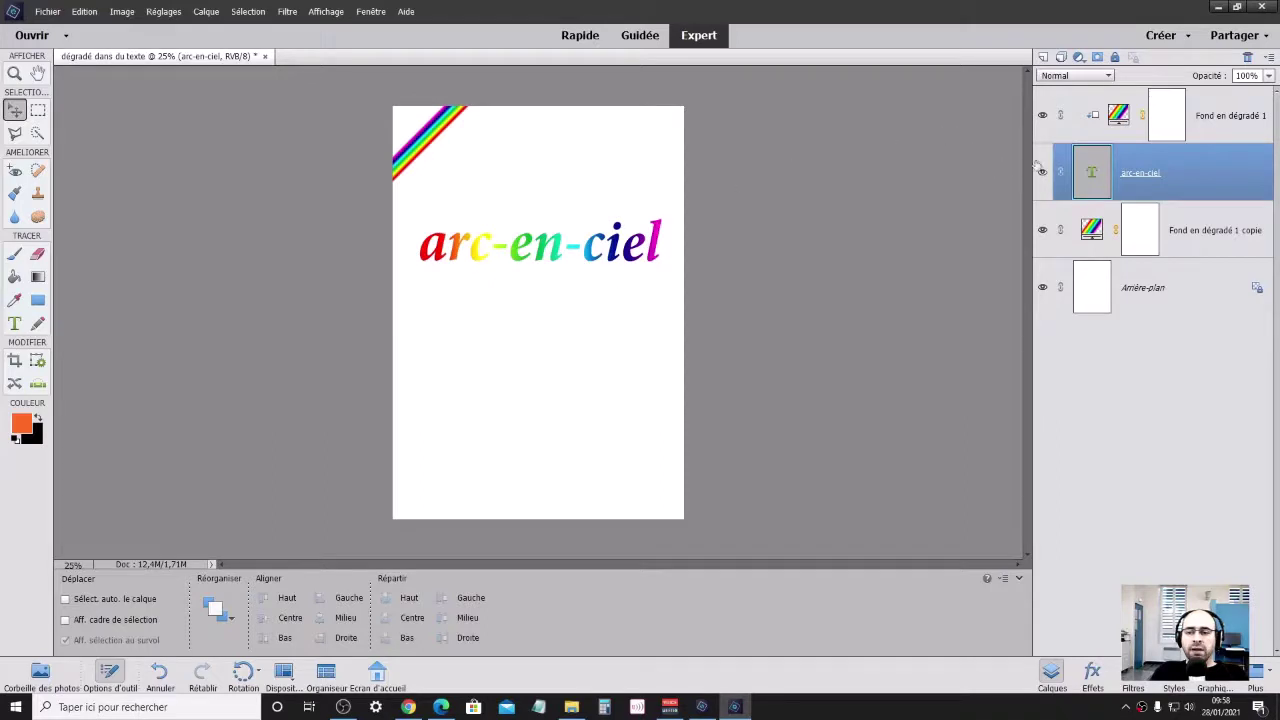
Select the arc-en-ciel and Fond en dégradé 1 layers and merge them with Fusionner les calques
{"action": "left_click", "coordinate": [1166, 115]}
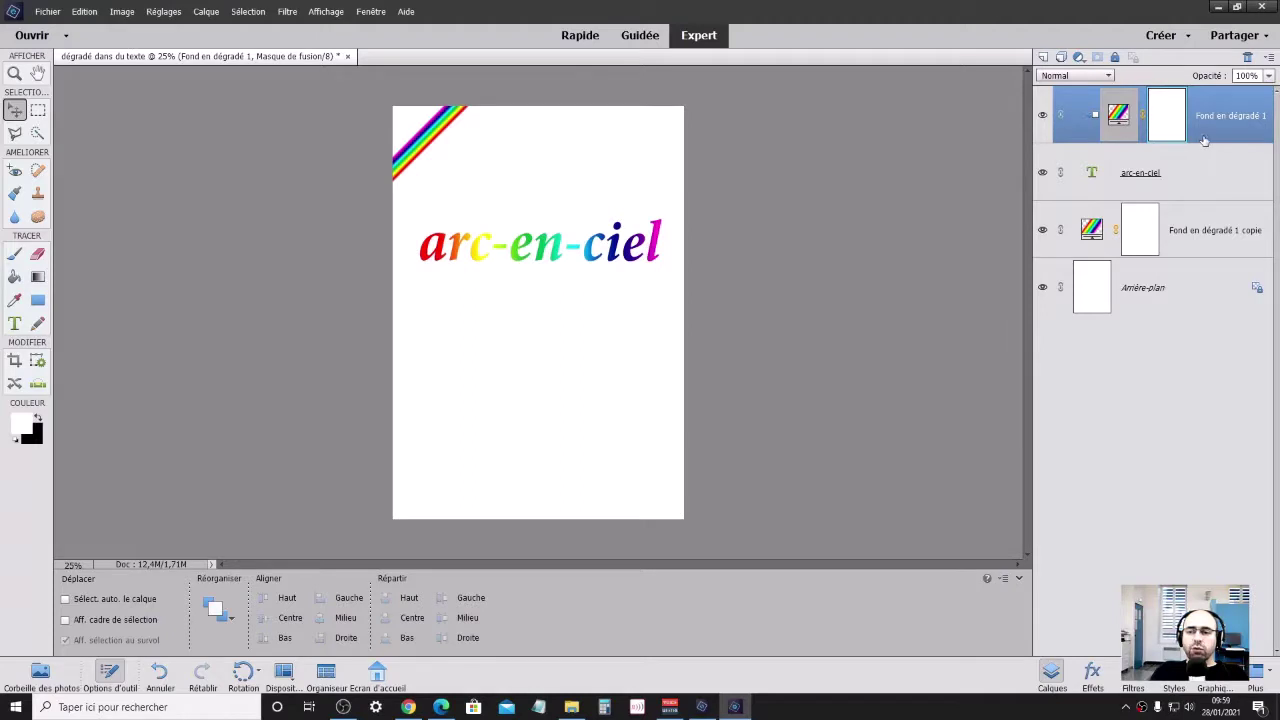
{"action": "left_click", "coordinate": [1200, 173], "text": "ctrl"}
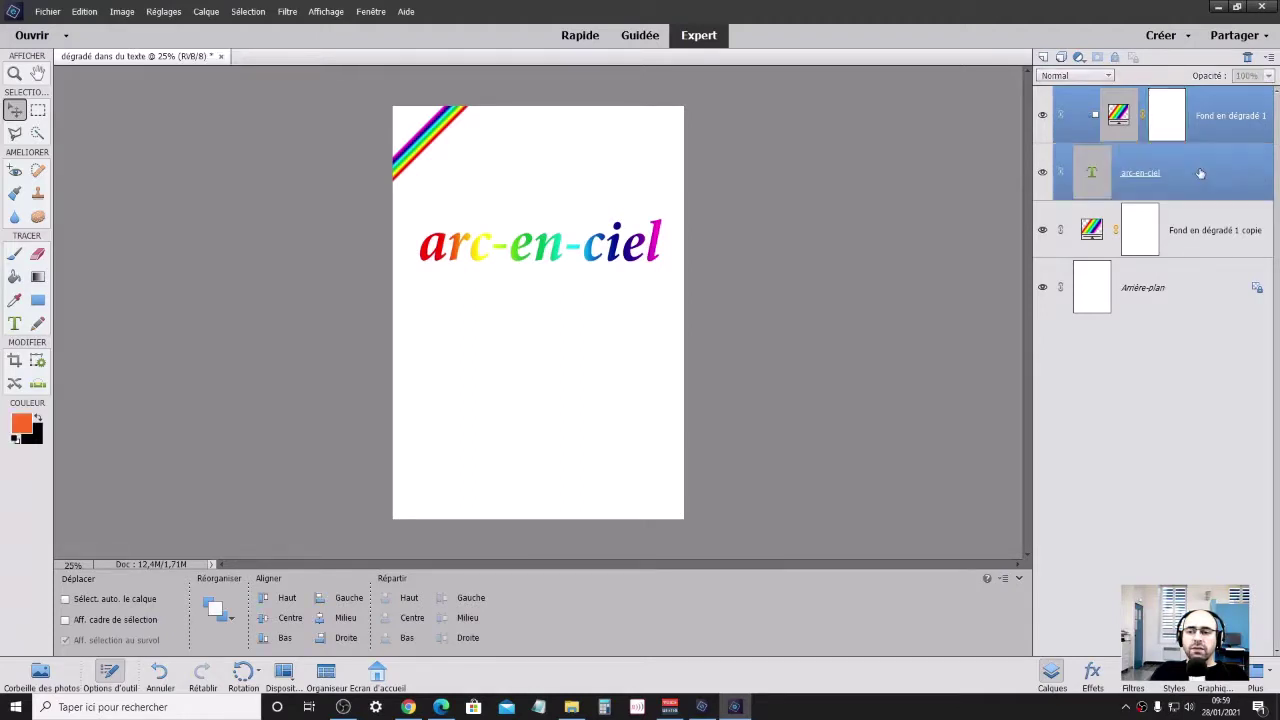
{"action": "right_click", "coordinate": [1200, 173]}
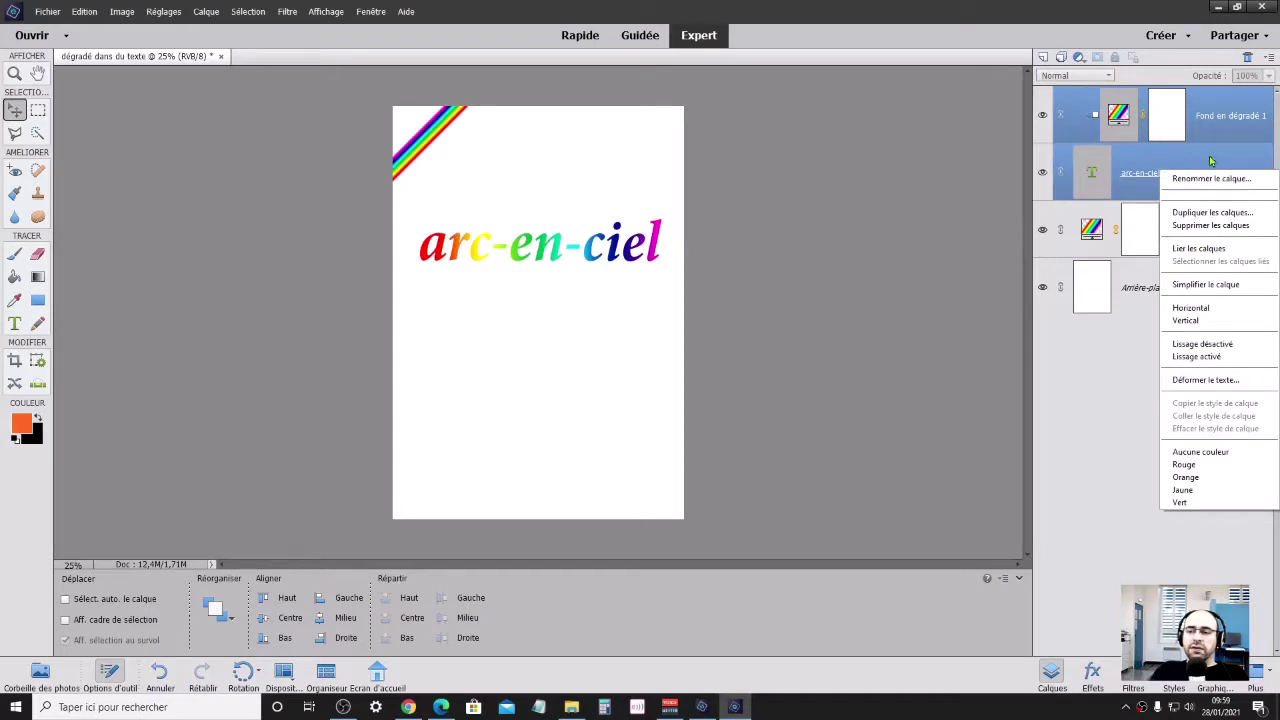
{"action": "left_click", "coordinate": [1269, 61]}
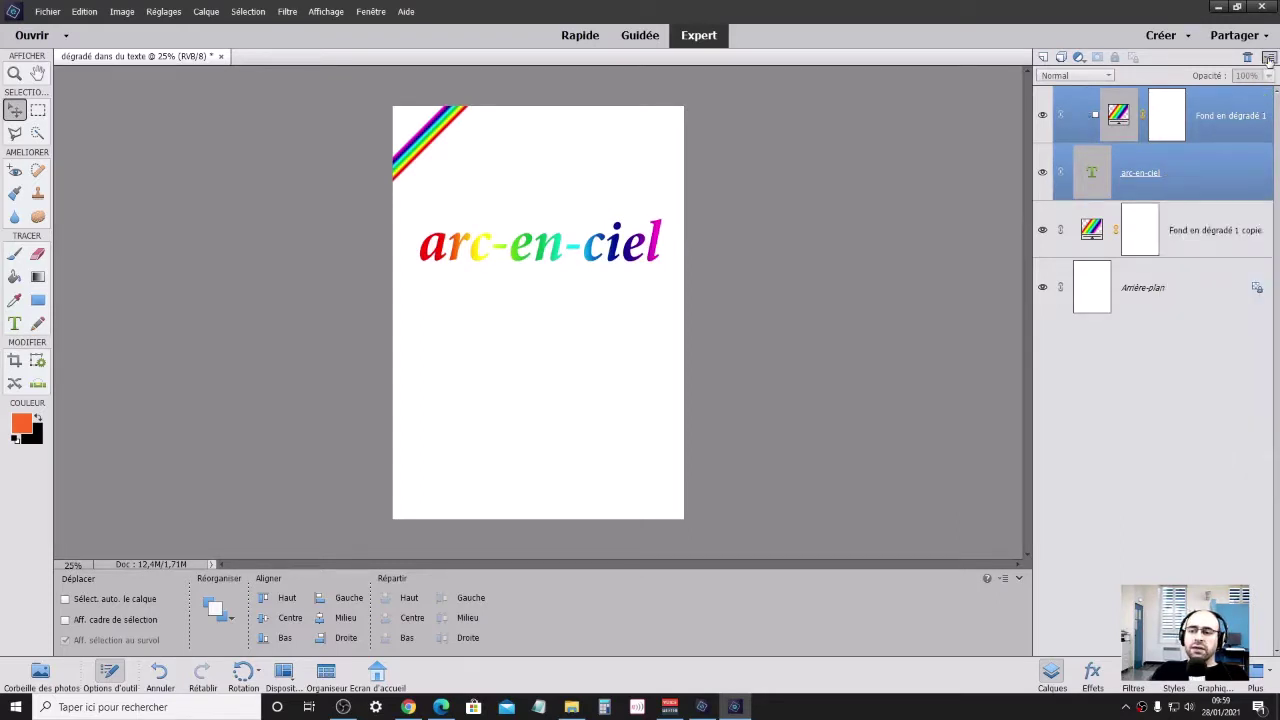
{"action": "left_click", "coordinate": [1269, 61]}
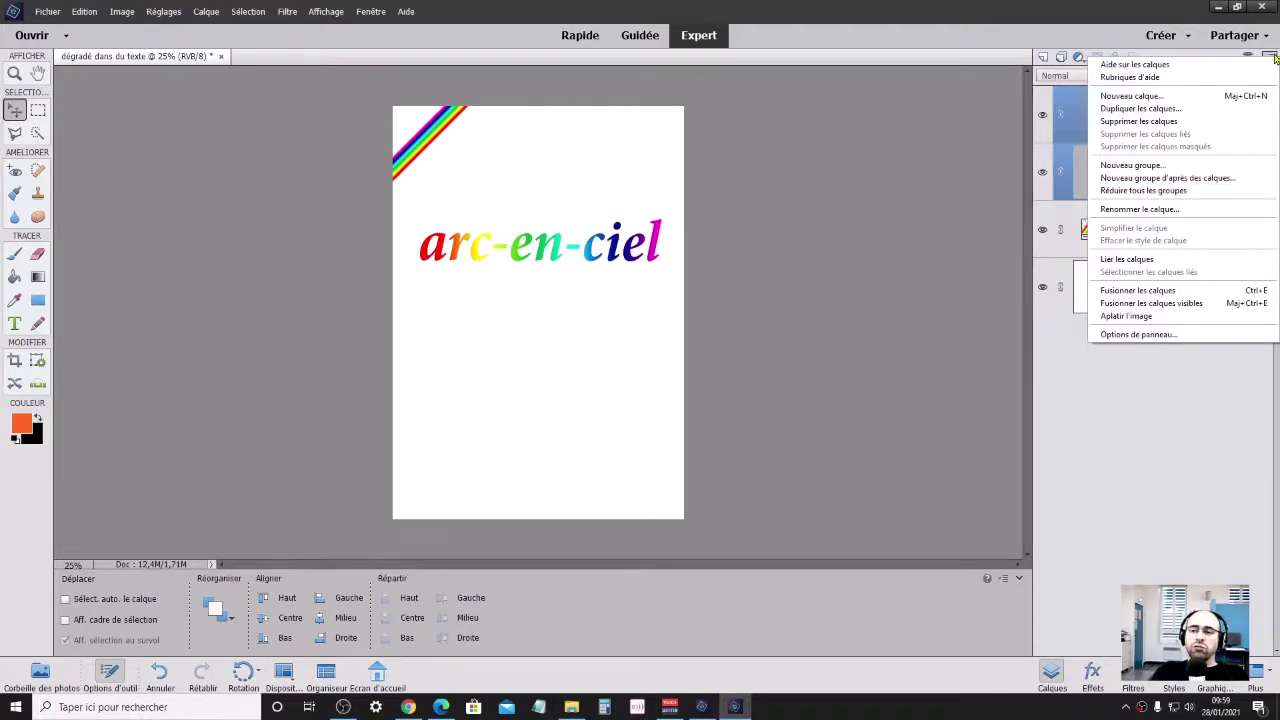
{"action": "left_click", "coordinate": [1169, 377]}
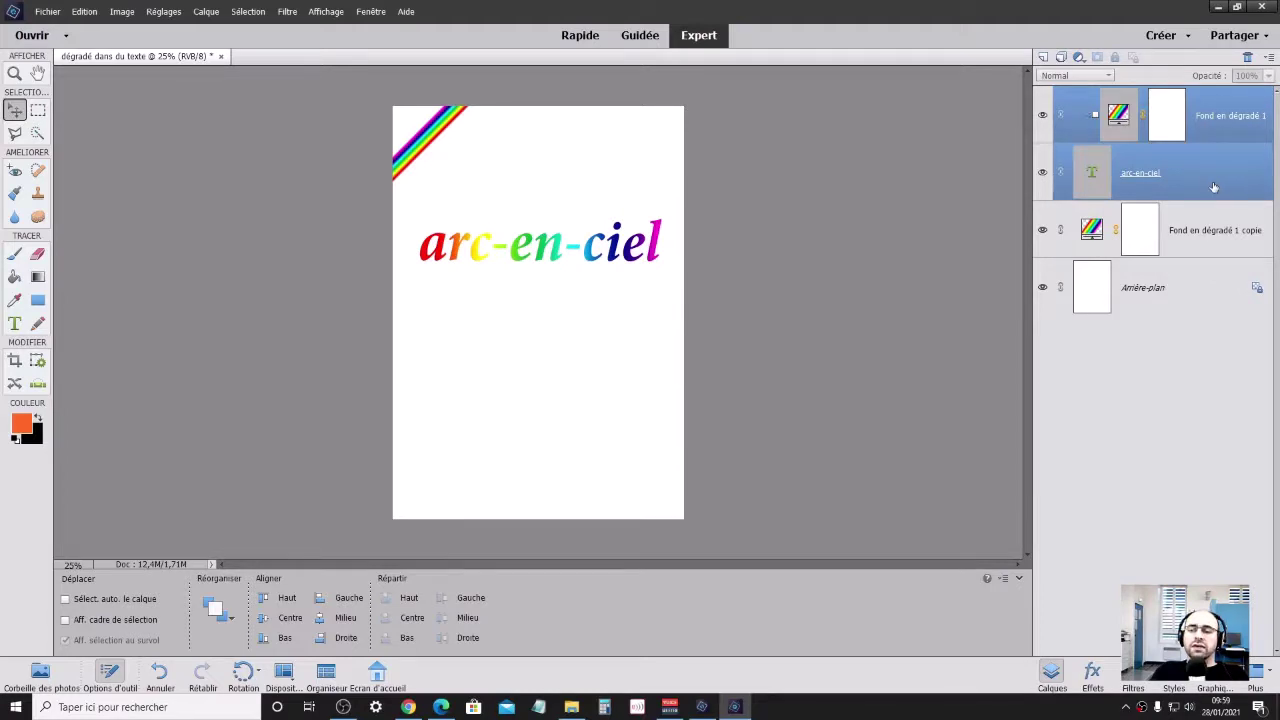
{"action": "left_click", "coordinate": [1269, 58]}
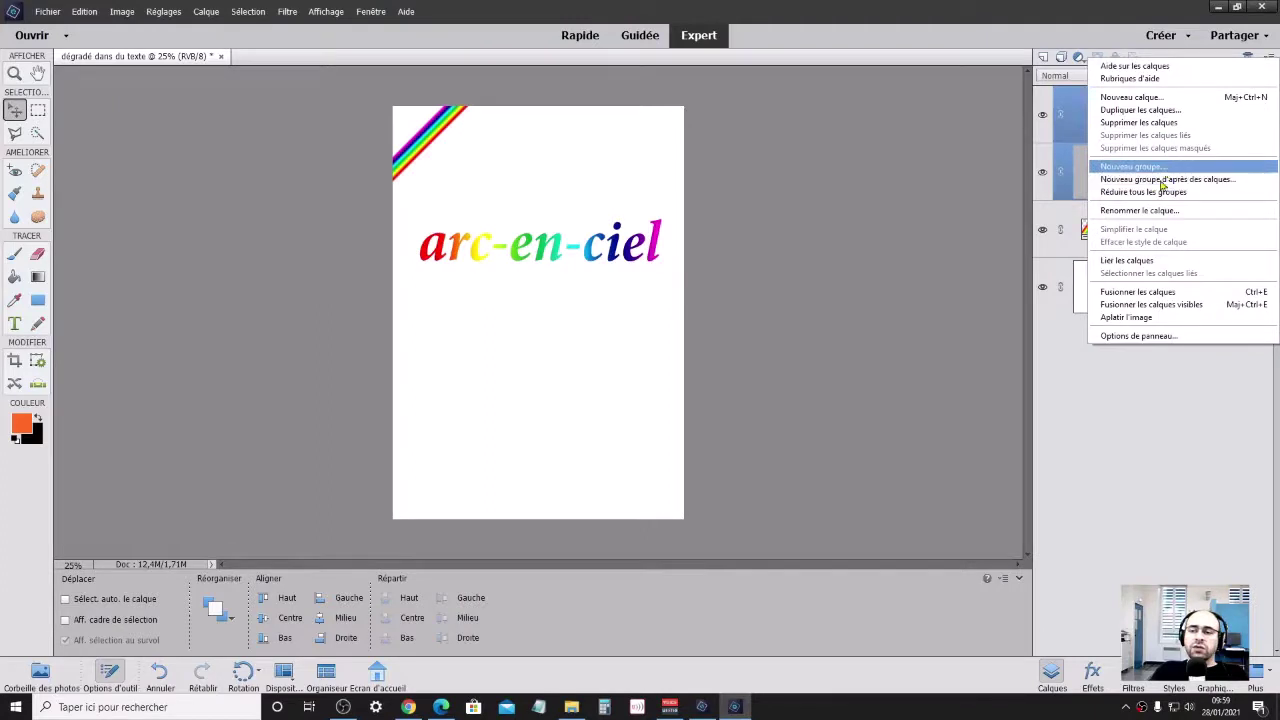
{"action": "left_click", "coordinate": [1158, 292]}
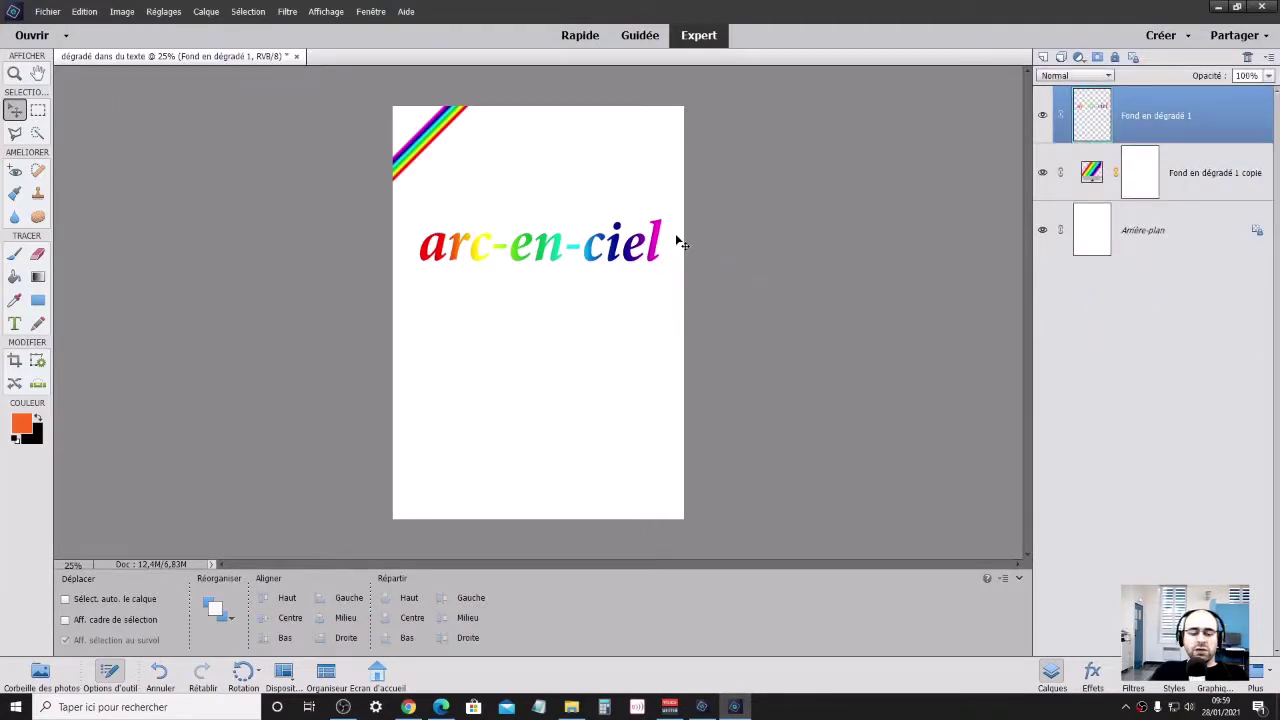
Rotate the merged rainbow text about -4.65° with a transform
{"action": "key", "text": "ctrl+t"}
{"action": "mouse_move", "coordinate": [676, 202]}
{"action": "left_mouse_down"}
{"action": "mouse_move", "coordinate": [652, 247]}
{"action": "mouse_move", "coordinate": [640, 192]}
{"action": "left_mouse_up"}
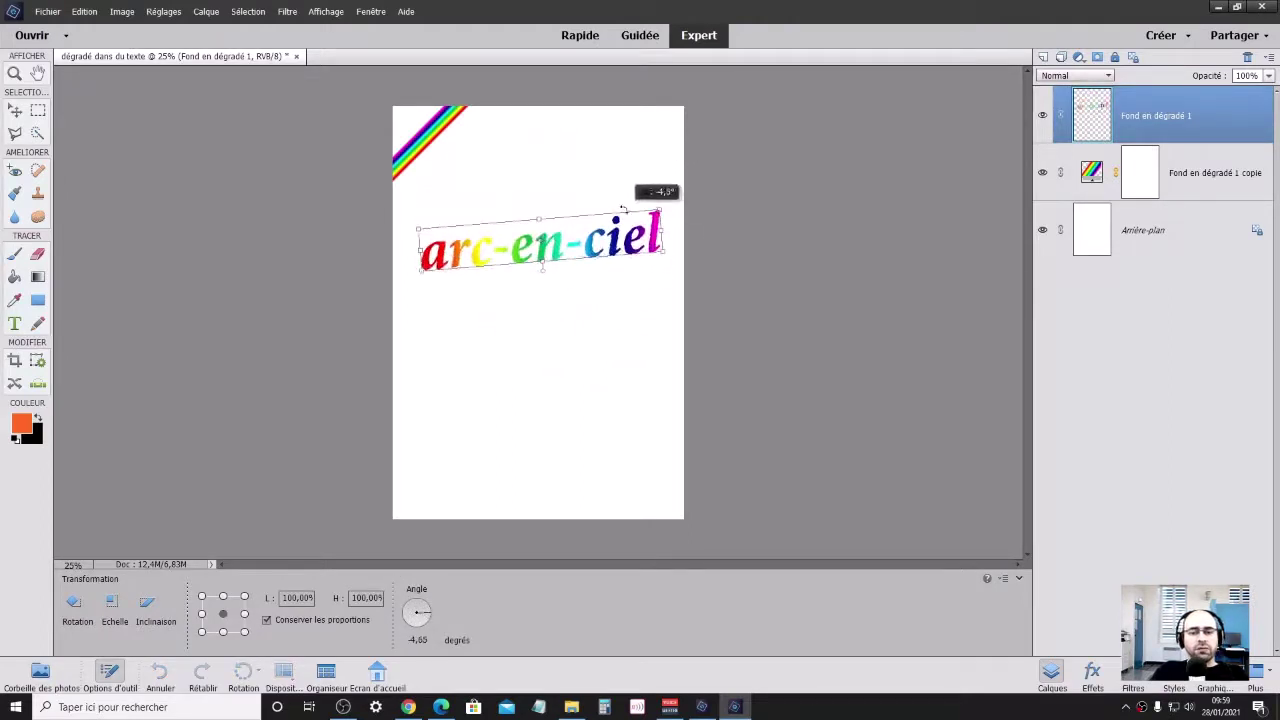
{"action": "mouse_move", "coordinate": [592, 258]}
{"action": "left_mouse_down"}
{"action": "mouse_move", "coordinate": [608, 440]}
{"action": "mouse_move", "coordinate": [633, 455]}
{"action": "left_mouse_up"}
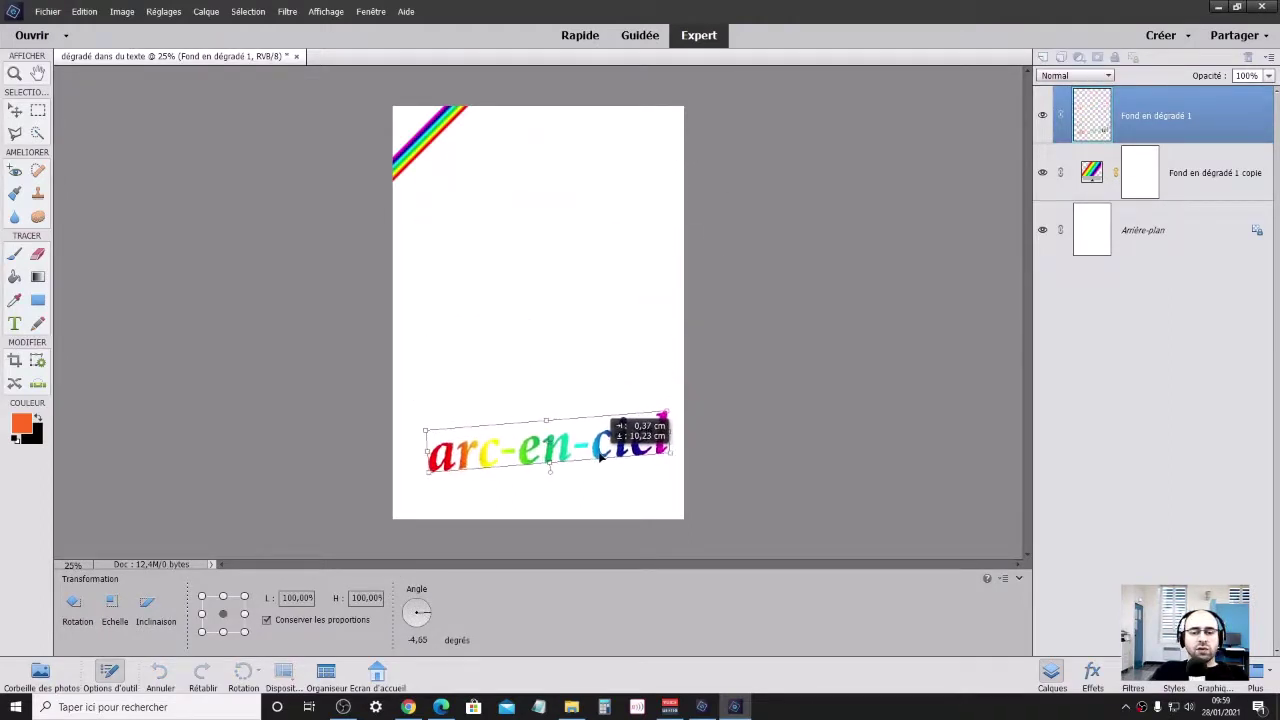
{"action": "left_click", "coordinate": [438, 481]}
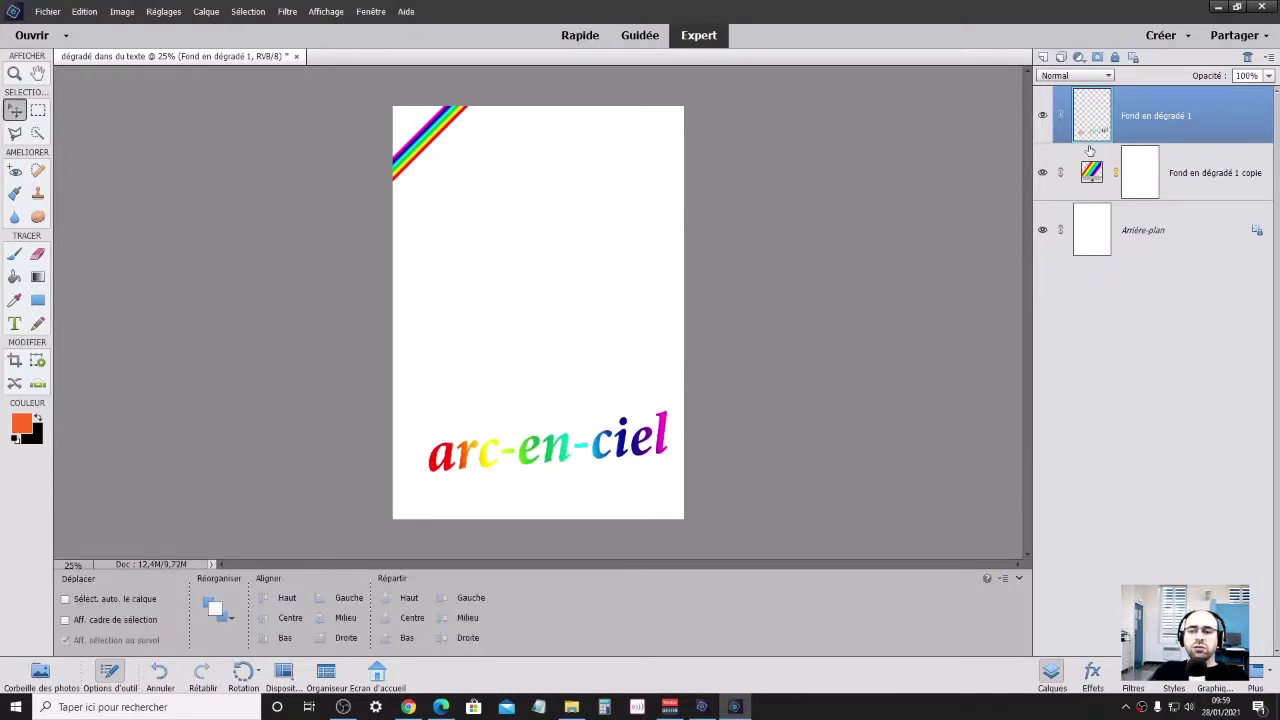
Scale the text to about 102% and move it up just below the top-left corner stripe
{"action": "key", "text": "ctrl+t"}
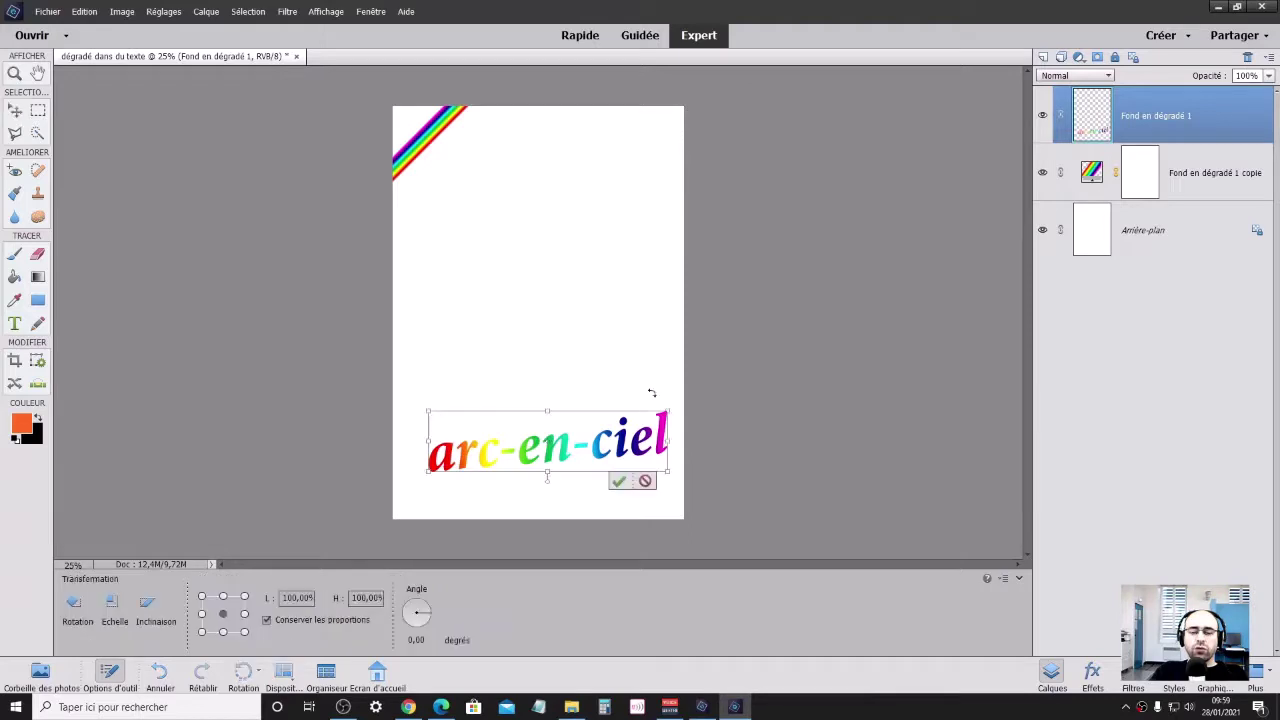
{"action": "mouse_move", "coordinate": [429, 412]}
{"action": "left_mouse_down"}
{"action": "mouse_move", "coordinate": [400, 390]}
{"action": "mouse_move", "coordinate": [415, 384]}
{"action": "left_mouse_up"}
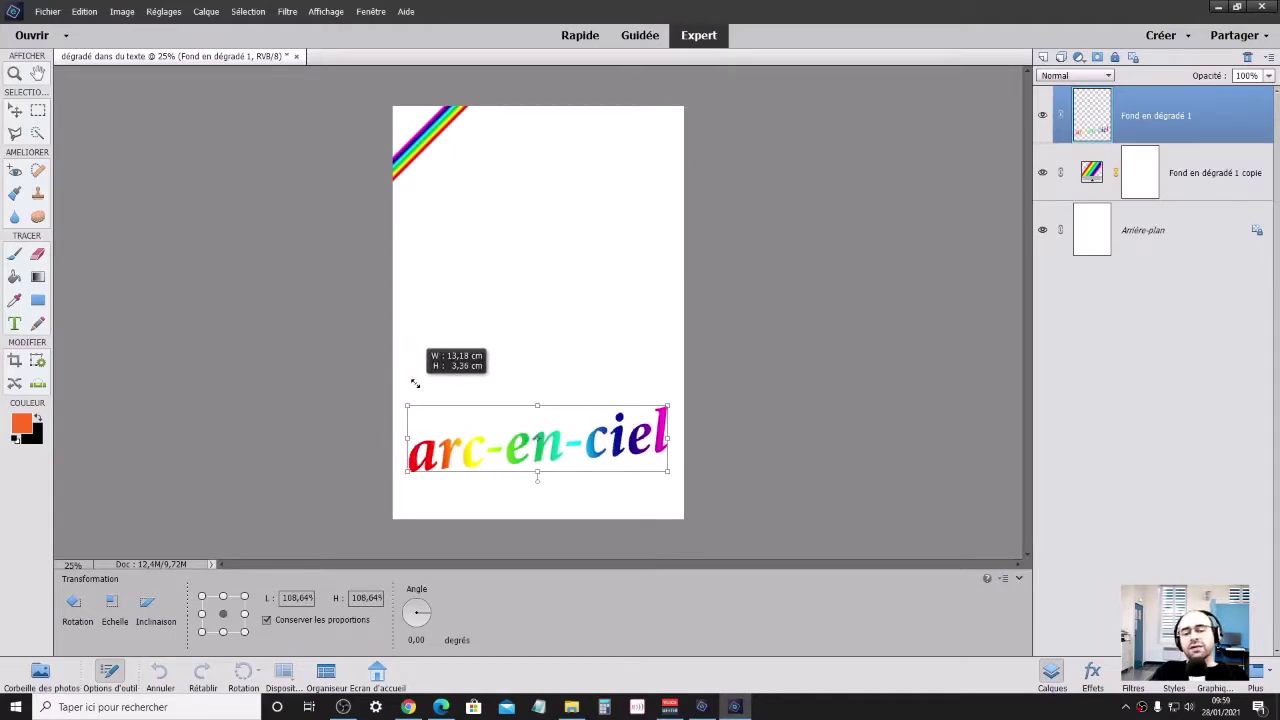
{"action": "left_click_drag", "start_coordinate": [415, 384], "coordinate": [428, 401]}
{"action": "left_click", "coordinate": [619, 482]}
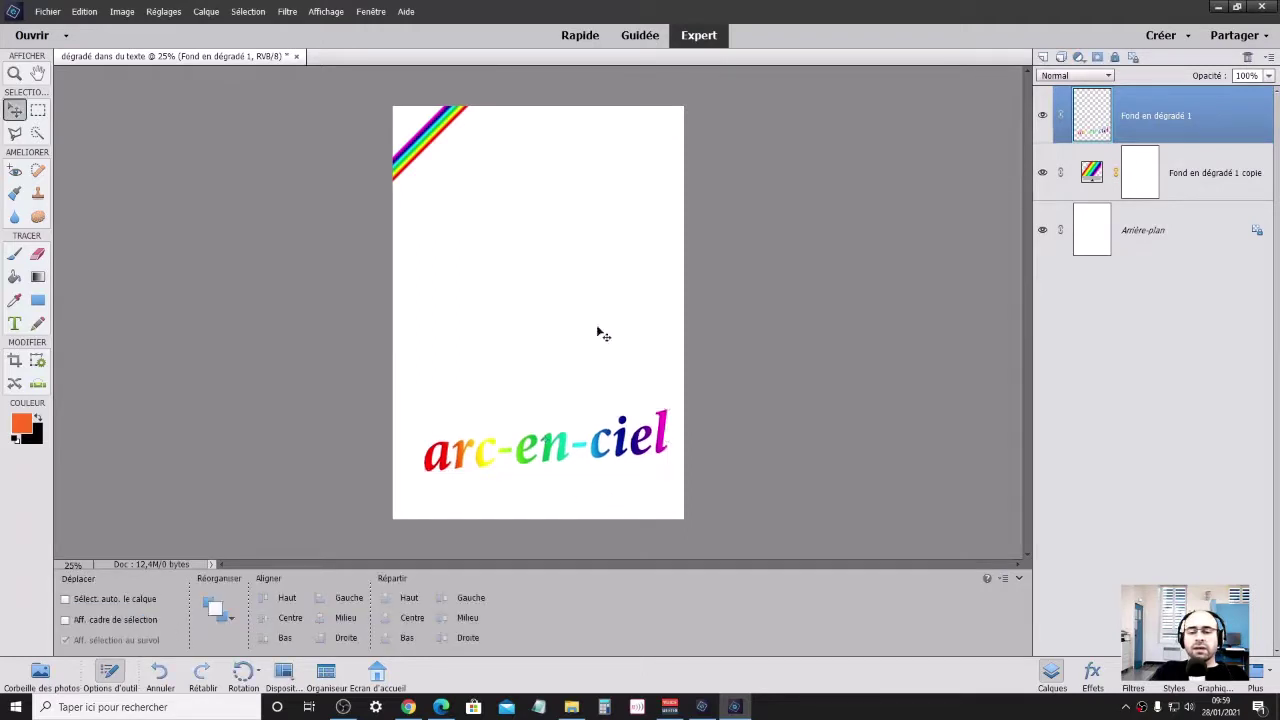
{"action": "left_click_drag", "start_coordinate": [564, 450], "coordinate": [557, 210]}
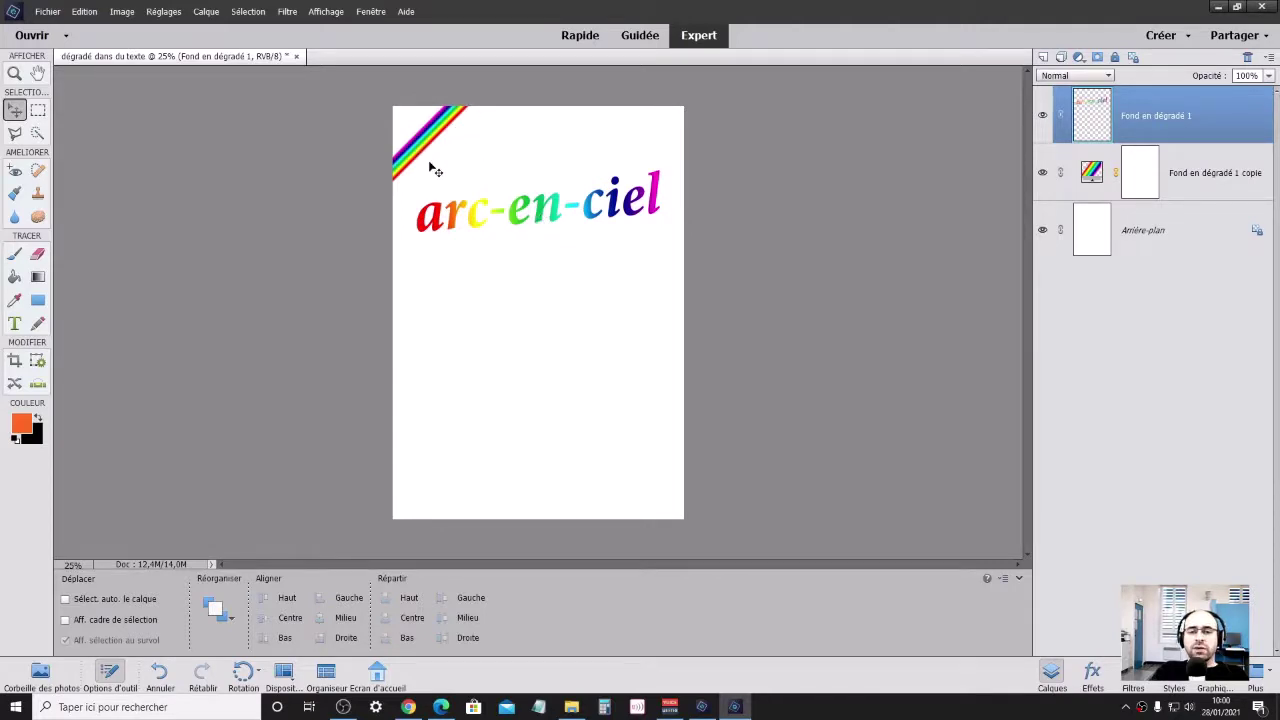
Open the Fond en dégradé 1 copie gradient fill, try Échelle 10, 2 and 3, then restore 5%
{"action": "double_click", "coordinate": [1092, 173]}
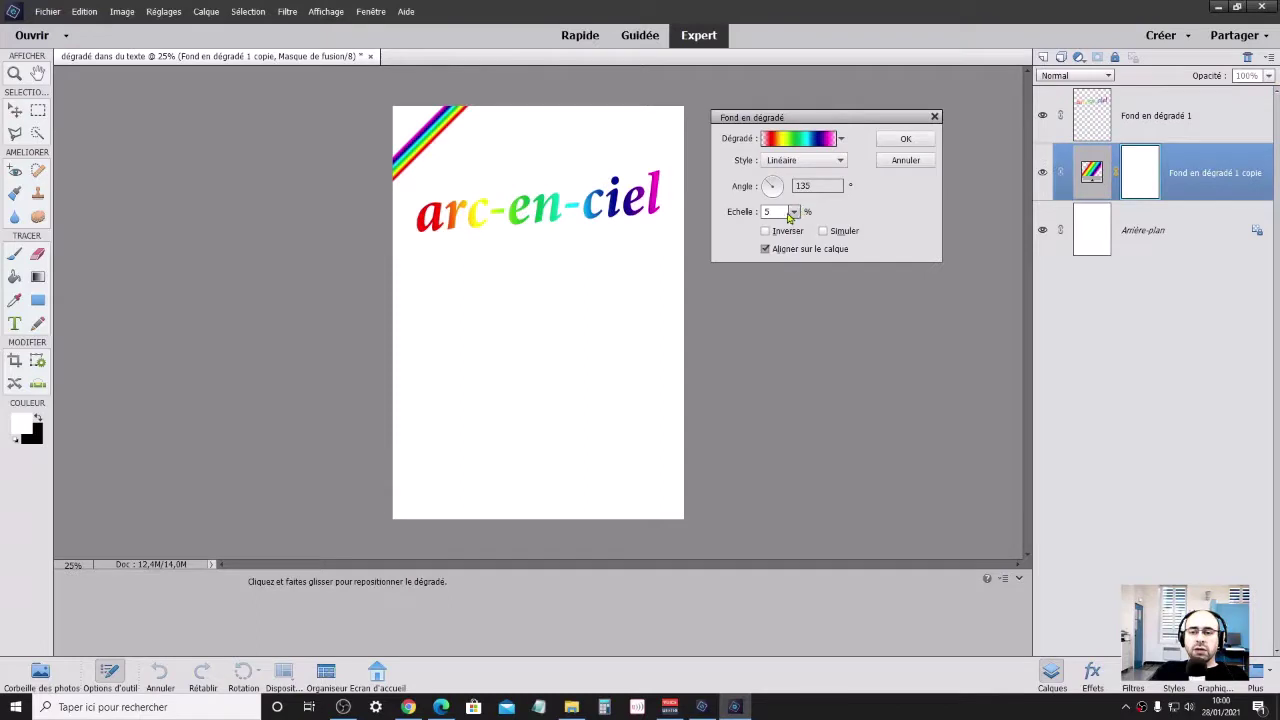
{"action": "double_click", "coordinate": [776, 211]}
{"action": "type", "text": "1"}
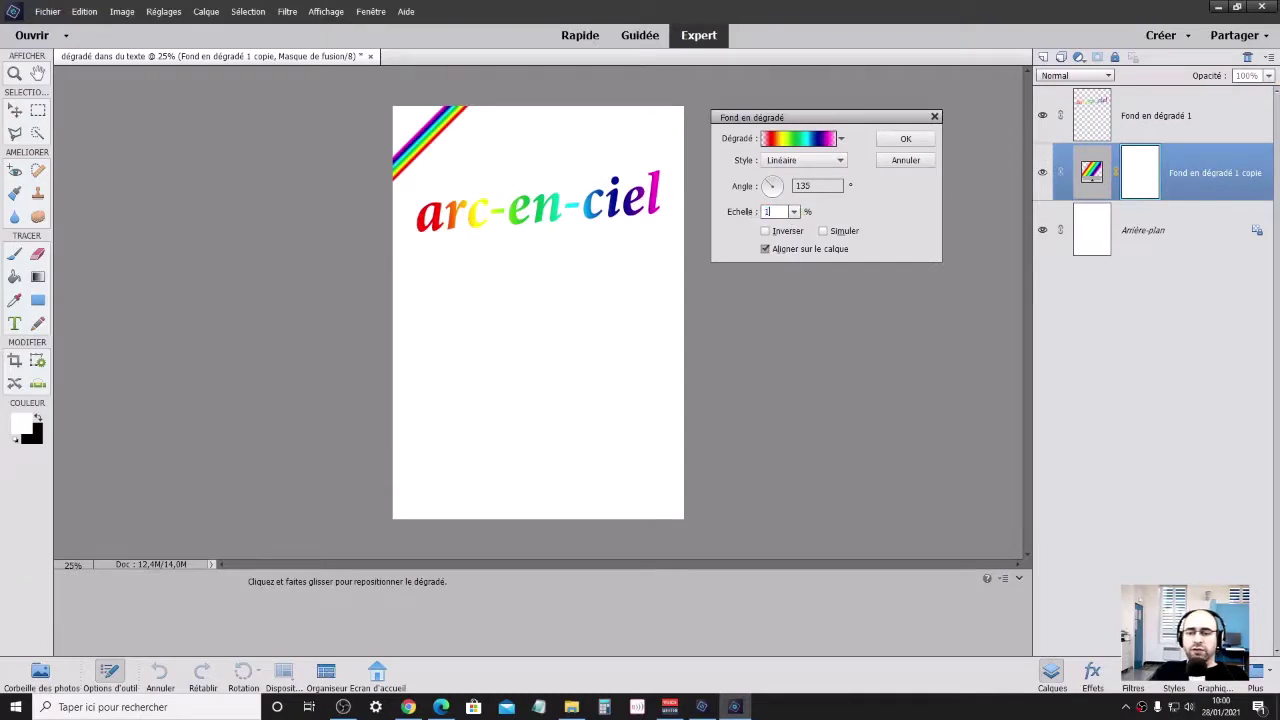
{"action": "type", "text": "0"}
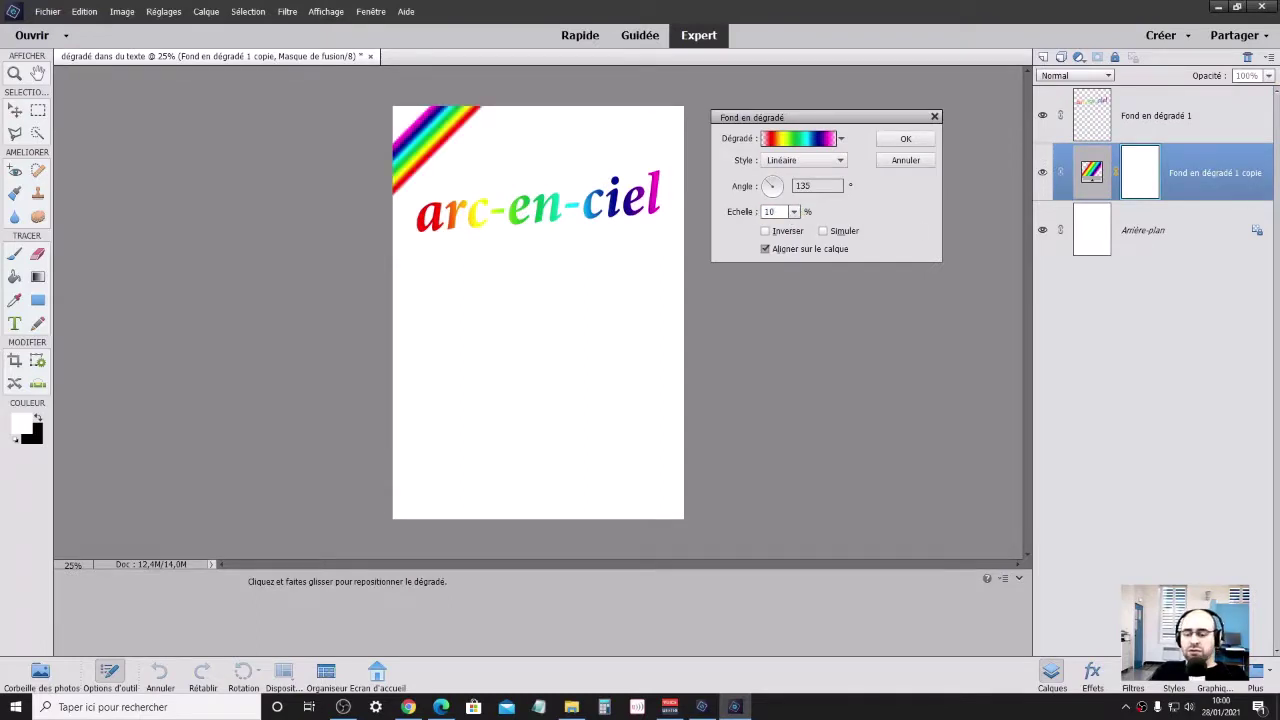
{"action": "key", "text": "BackSpace"}
{"action": "key", "text": "BackSpace"}
{"action": "type", "text": "2"}
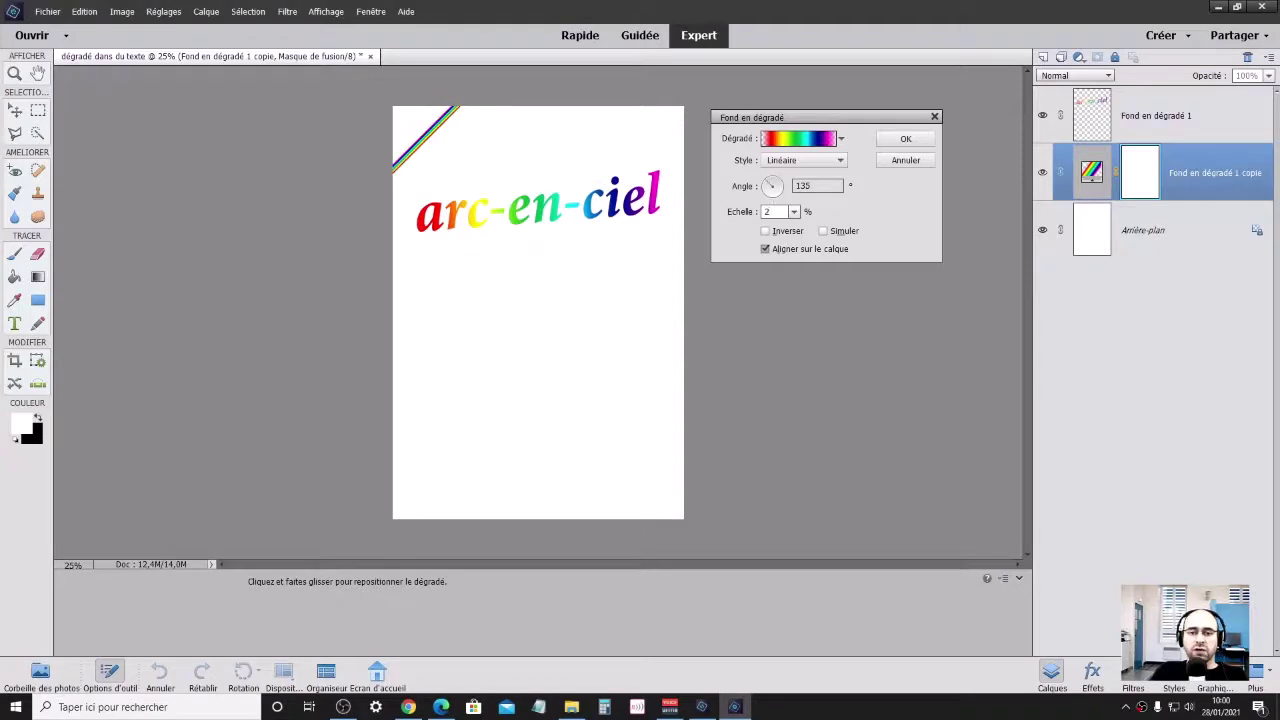
{"action": "key", "text": "BackSpace"}
{"action": "type", "text": "3"}
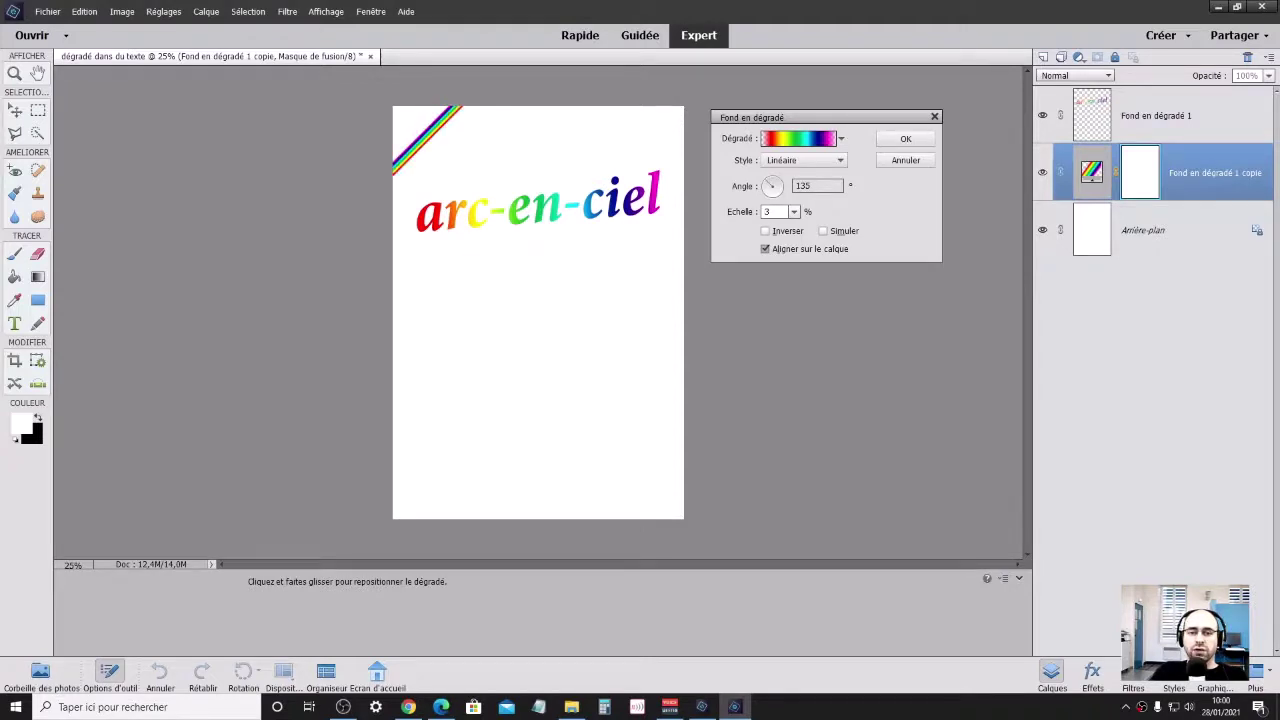
{"action": "key", "text": "BackSpace"}
{"action": "type", "text": "5"}
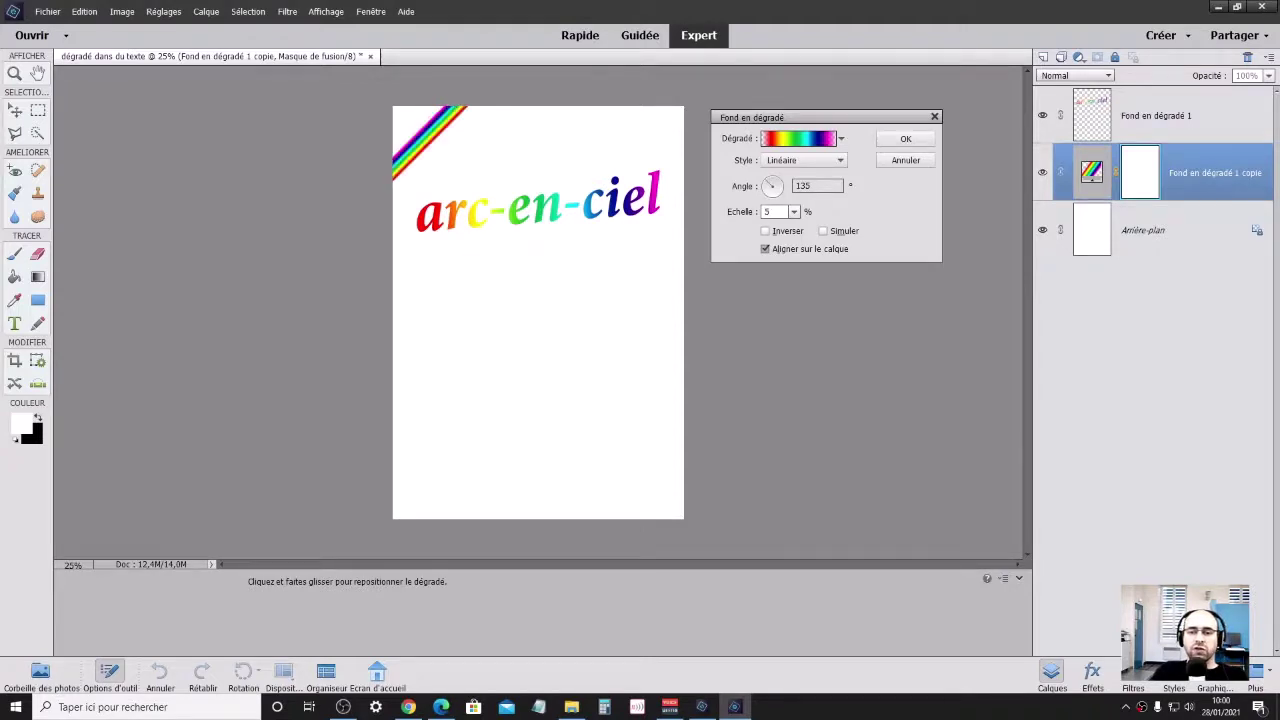